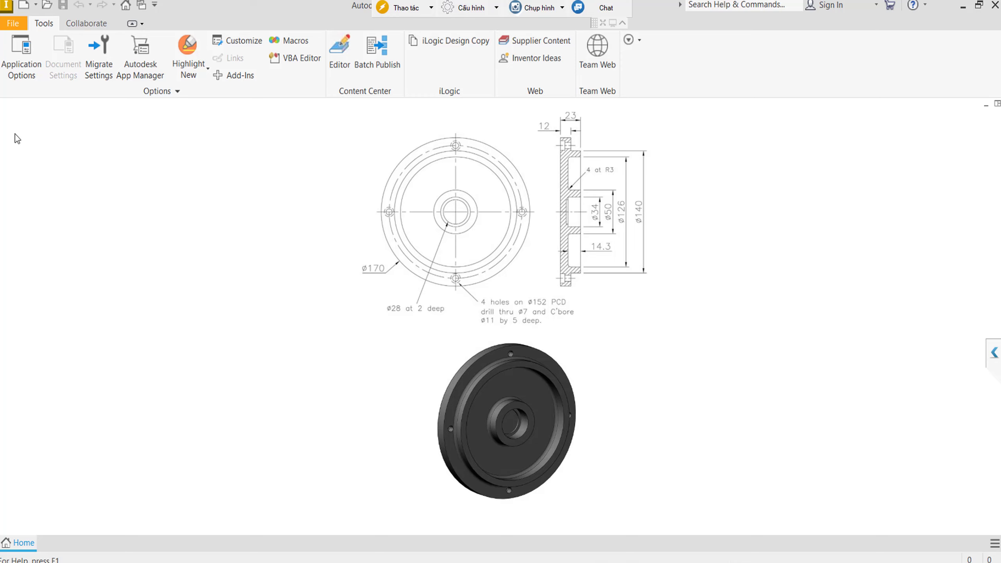
Create a new part from the metric Standard (mm).ipt template
{"action": "left_click", "coordinate": [13, 27]}
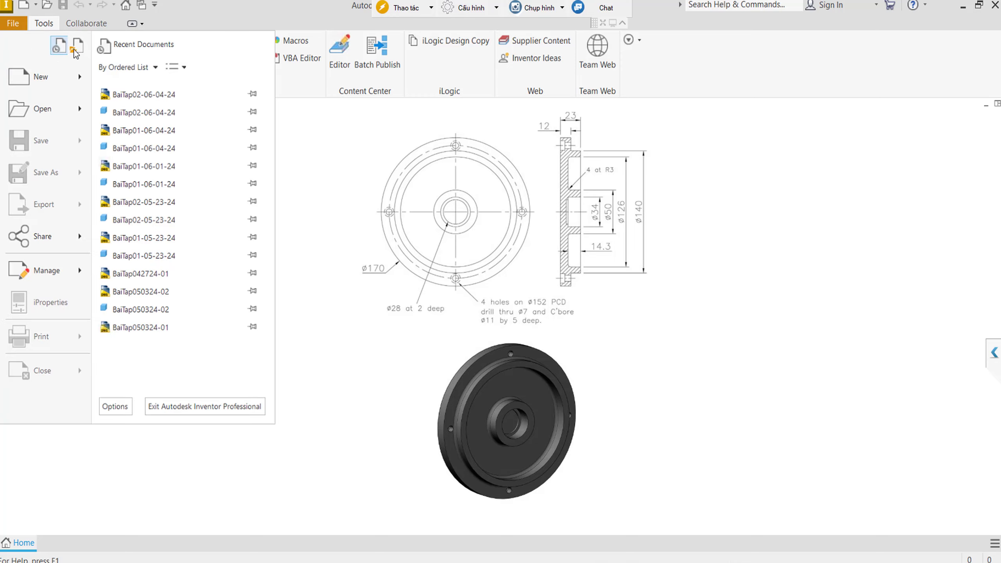
{"action": "key", "text": "Escape"}
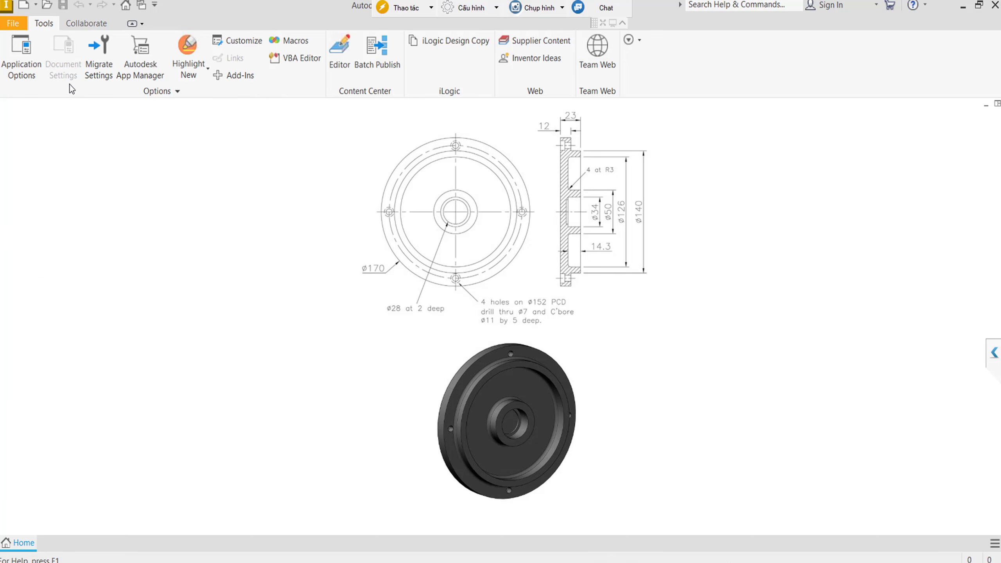
{"action": "key", "text": "ctrl+n"}
{"action": "left_click", "coordinate": [612, 198]}
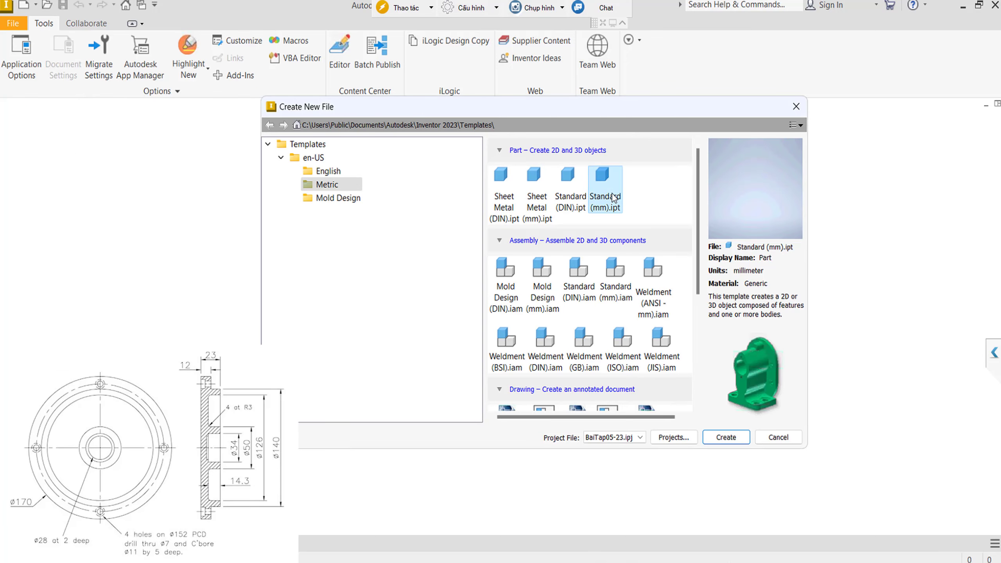
{"action": "double_click", "coordinate": [612, 197]}
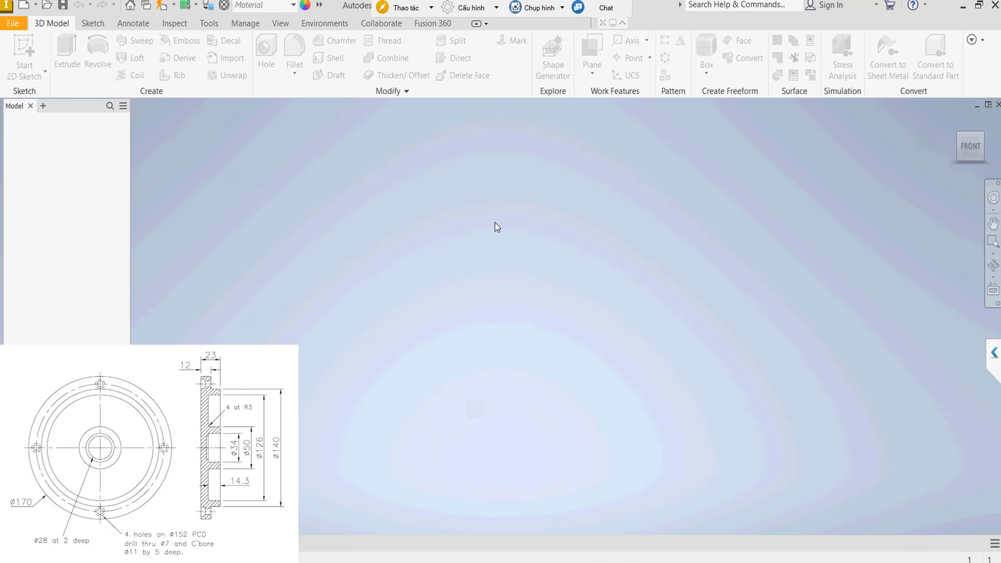
Start a sketch on the XY plane and draw a circle centred on the origin
{"action": "right_click", "coordinate": [498, 199]}
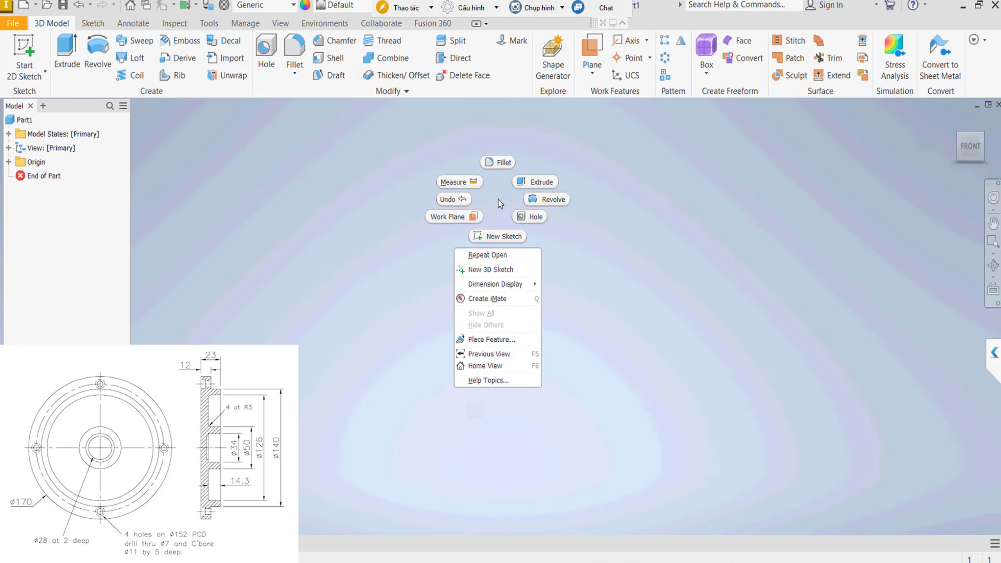
{"action": "left_click", "coordinate": [502, 236]}
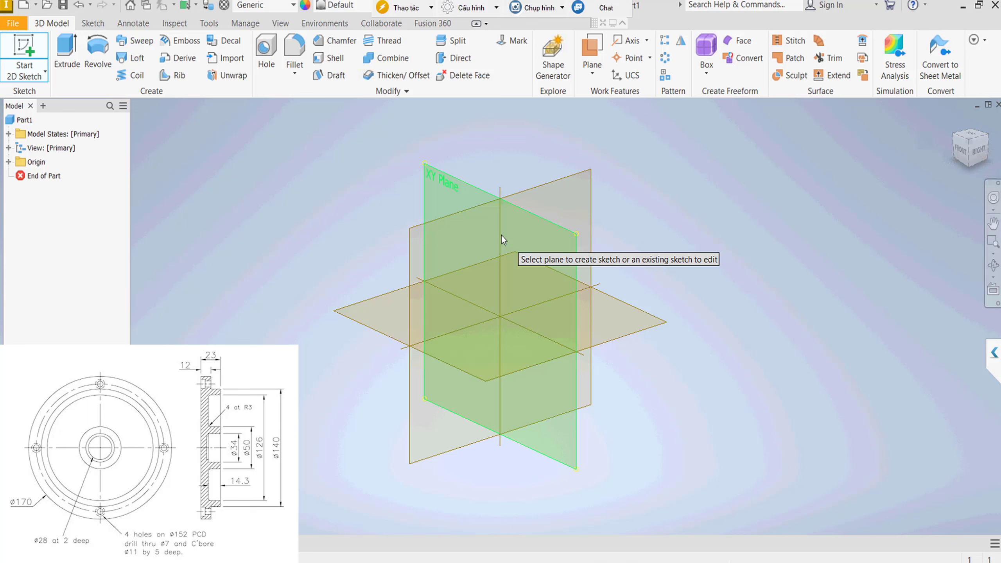
{"action": "left_click", "coordinate": [480, 190]}
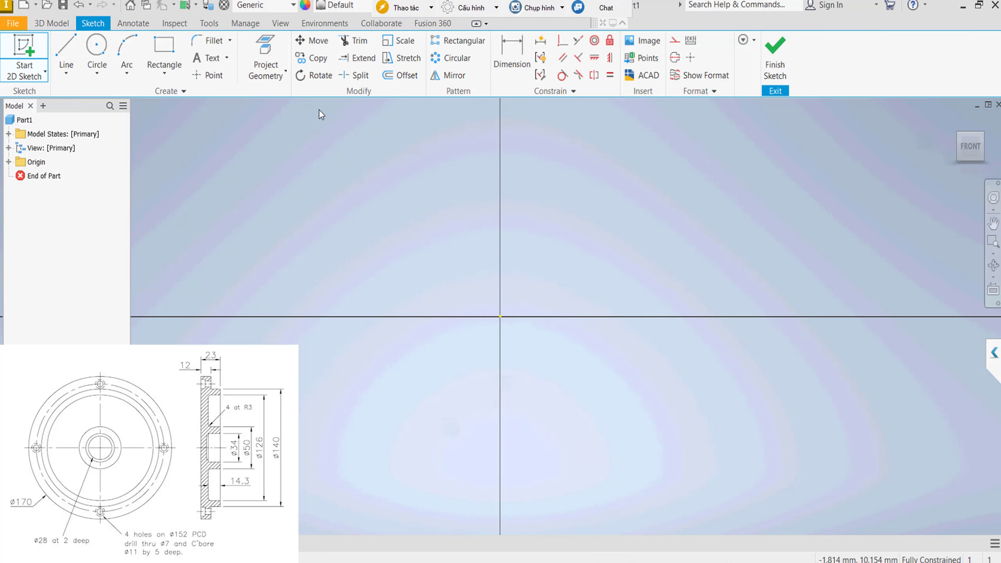
{"action": "left_click", "coordinate": [97, 51]}
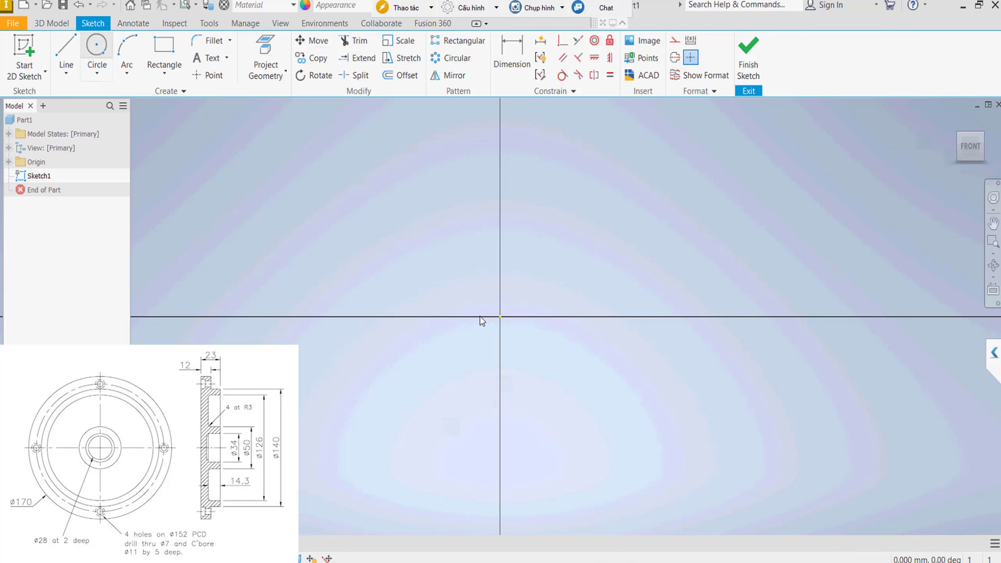
{"action": "left_click", "coordinate": [499, 316]}
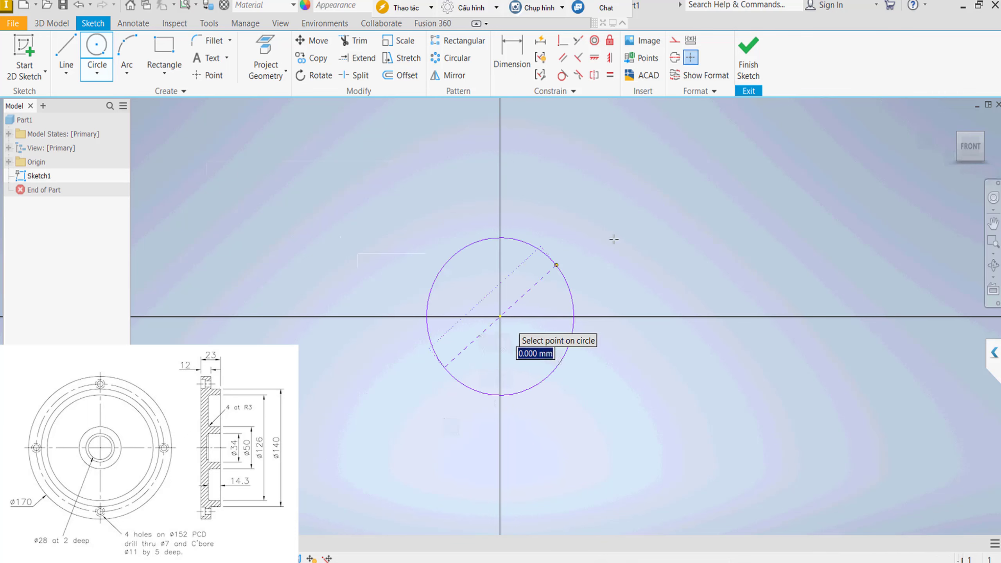
{"action": "left_click", "coordinate": [614, 237]}
Dimension the circle to 170 mm diameter and finish the sketch
{"action": "right_click", "coordinate": [700, 218]}
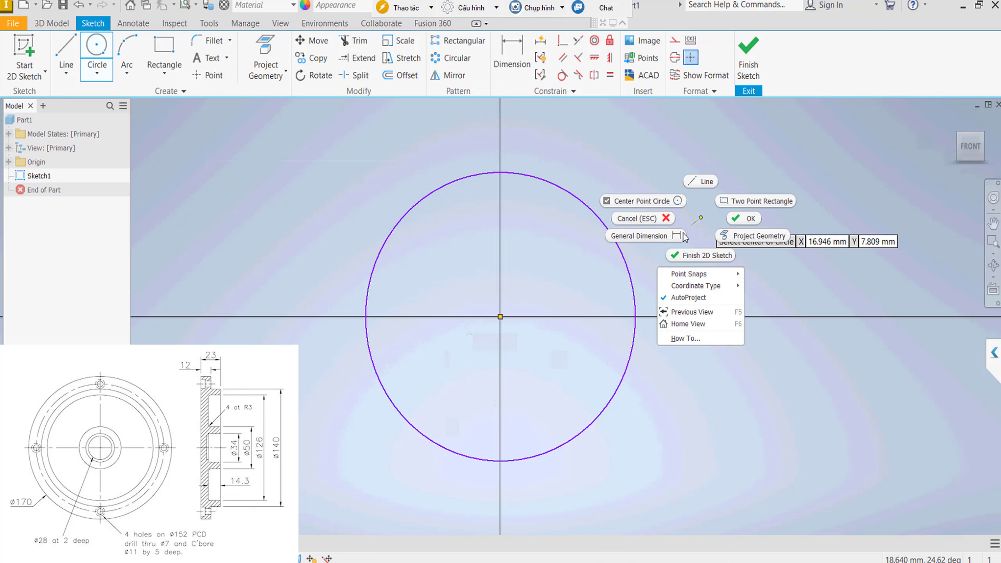
{"action": "left_click", "coordinate": [666, 241]}
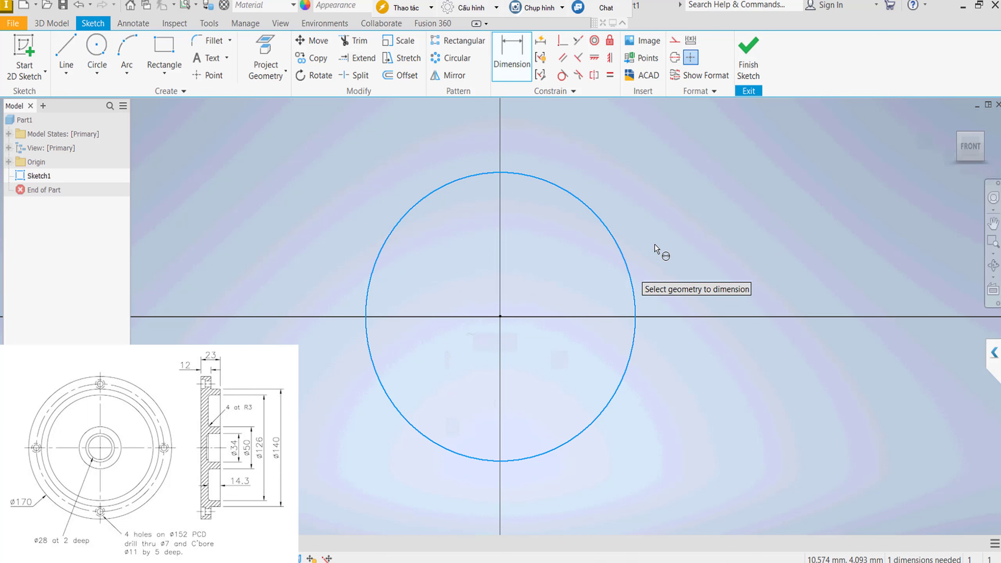
{"action": "left_click", "coordinate": [621, 257]}
{"action": "left_click", "coordinate": [677, 244]}
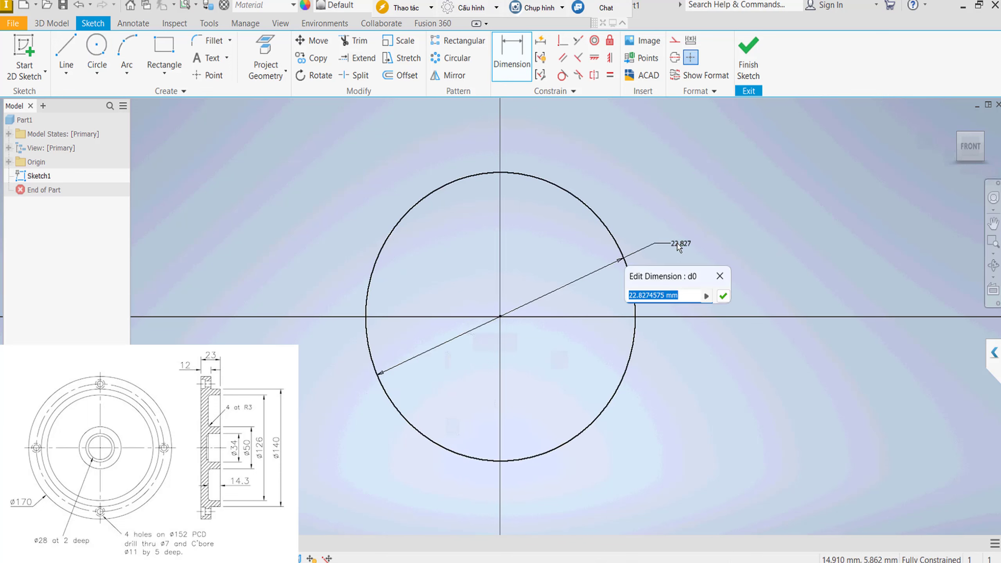
{"action": "type", "text": "170"}
{"action": "key", "text": "Return"}
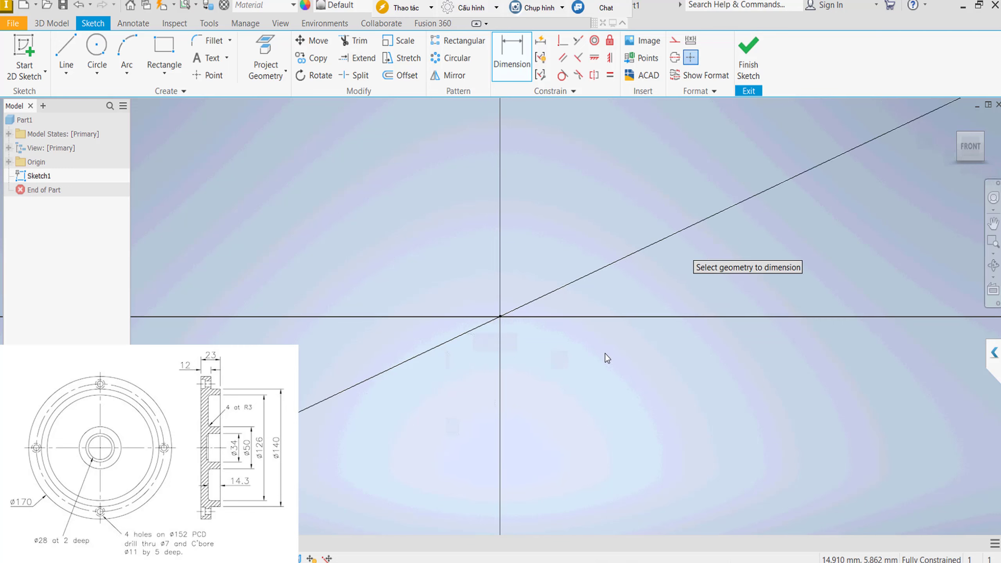
{"action": "scroll", "coordinate": [605, 354], "scroll_direction": "down", "scroll_amount": 1}
{"action": "scroll", "coordinate": [605, 354], "scroll_direction": "down", "scroll_amount": 2}
{"action": "scroll", "coordinate": [605, 354], "scroll_direction": "down", "scroll_amount": 1}
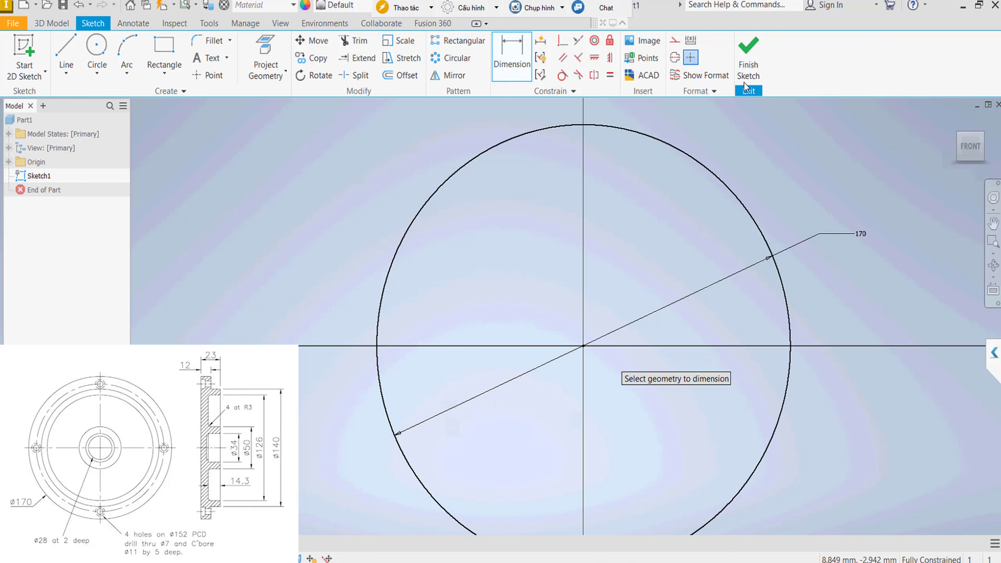
{"action": "left_click", "coordinate": [751, 66]}
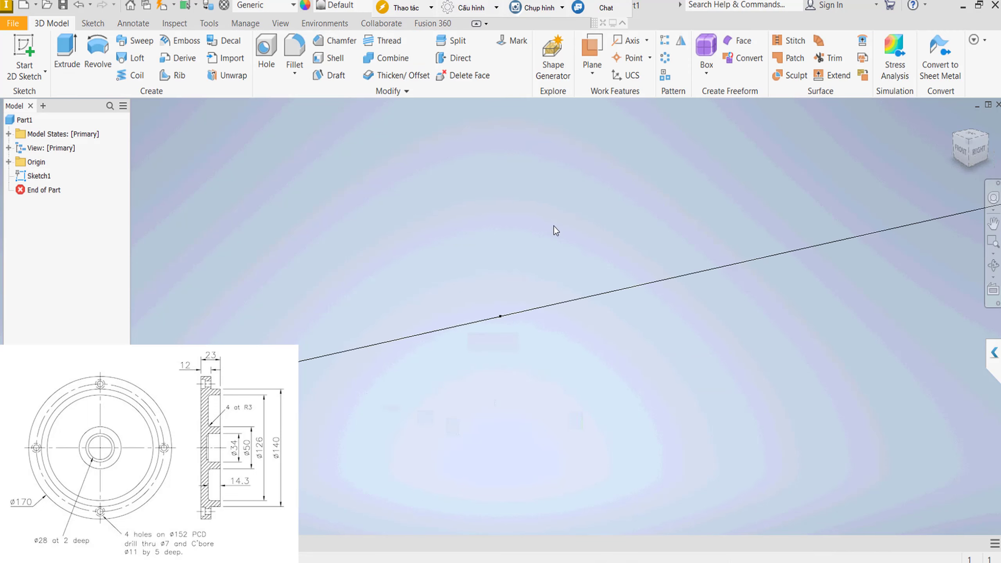
Extrude the 170 mm circle 12 mm into a solid disc and recentre the view
{"action": "right_click", "coordinate": [373, 269]}
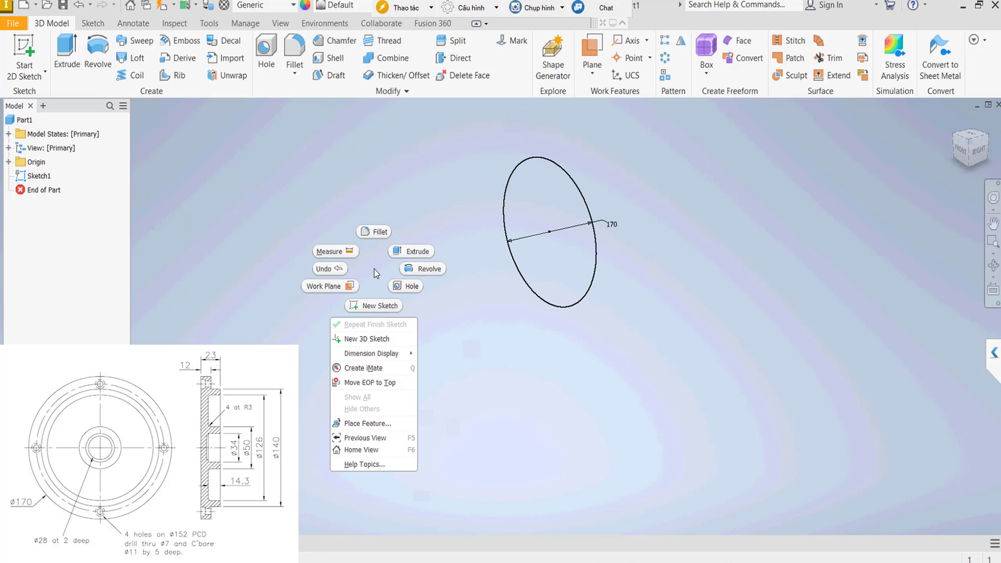
{"action": "left_click", "coordinate": [402, 251]}
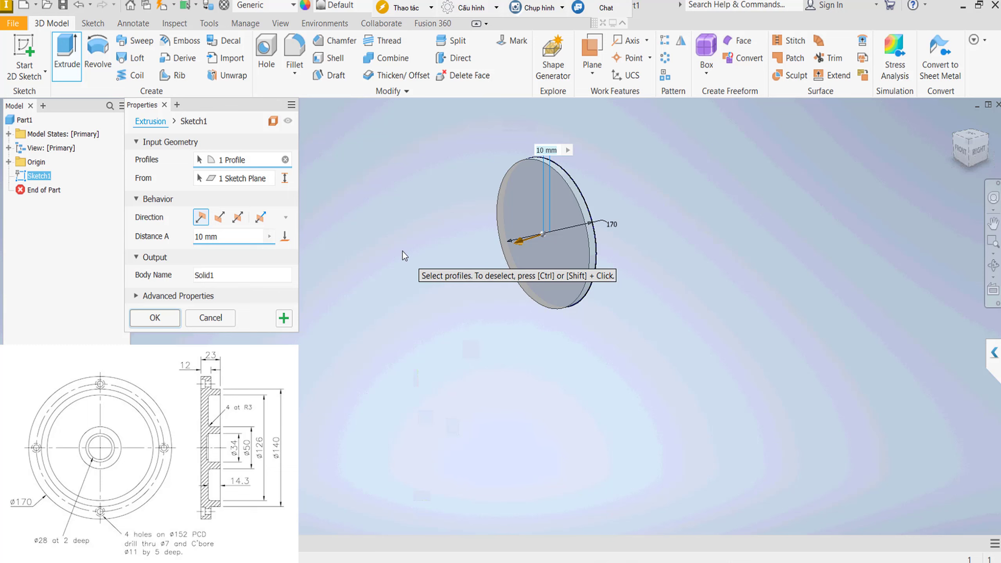
{"action": "type", "text": "12"}
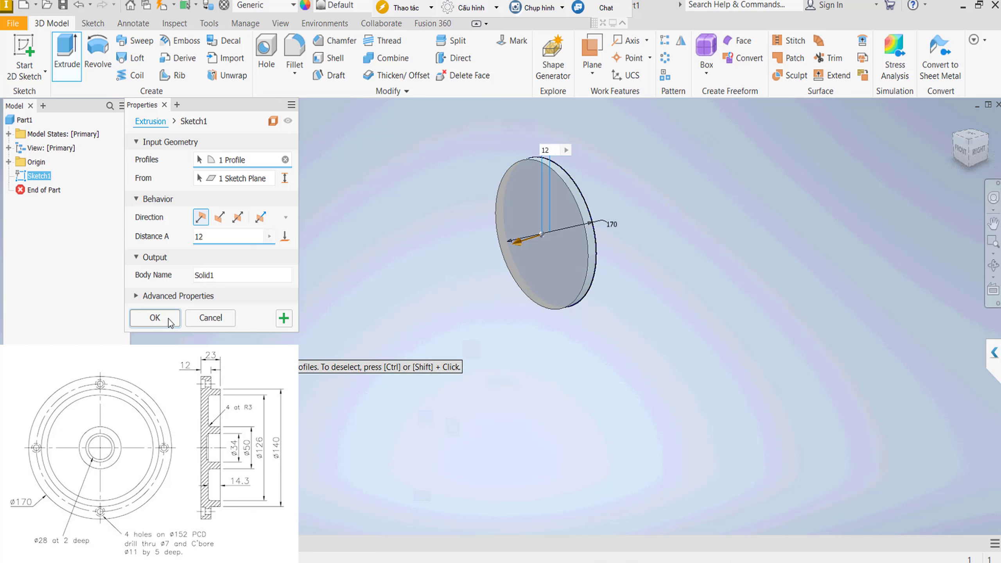
{"action": "left_click", "coordinate": [168, 320]}
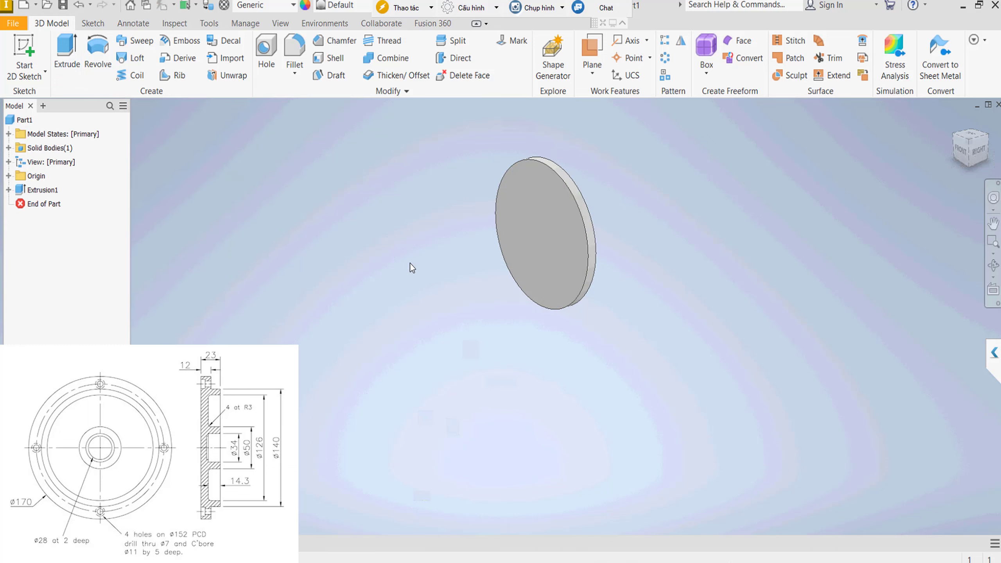
{"action": "scroll", "coordinate": [562, 237], "scroll_direction": "down", "scroll_amount": 3}
{"action": "middle_click_drag", "start_coordinate": [566, 252], "coordinate": [545, 308]}
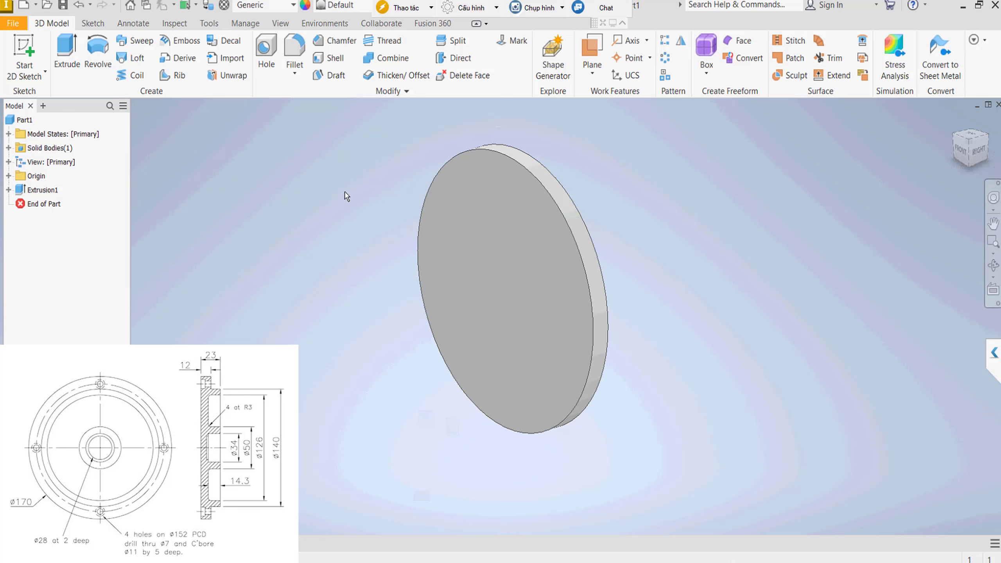
On the disc's front face, draw an origin-centred circle 126 mm in diameter
{"action": "left_click", "coordinate": [526, 219]}
{"action": "right_click", "coordinate": [525, 219]}
{"action": "left_click", "coordinate": [524, 254]}
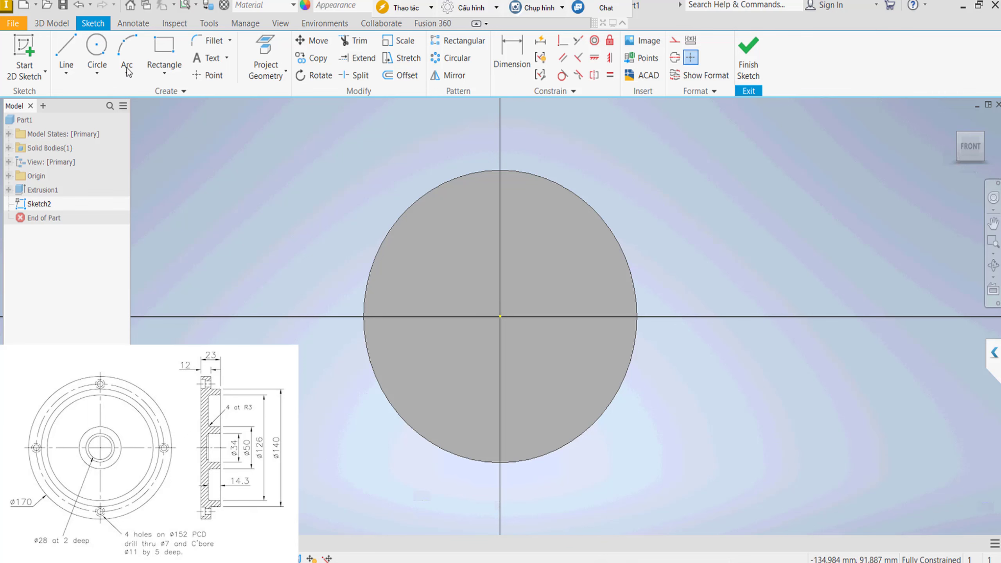
{"action": "left_click", "coordinate": [97, 55]}
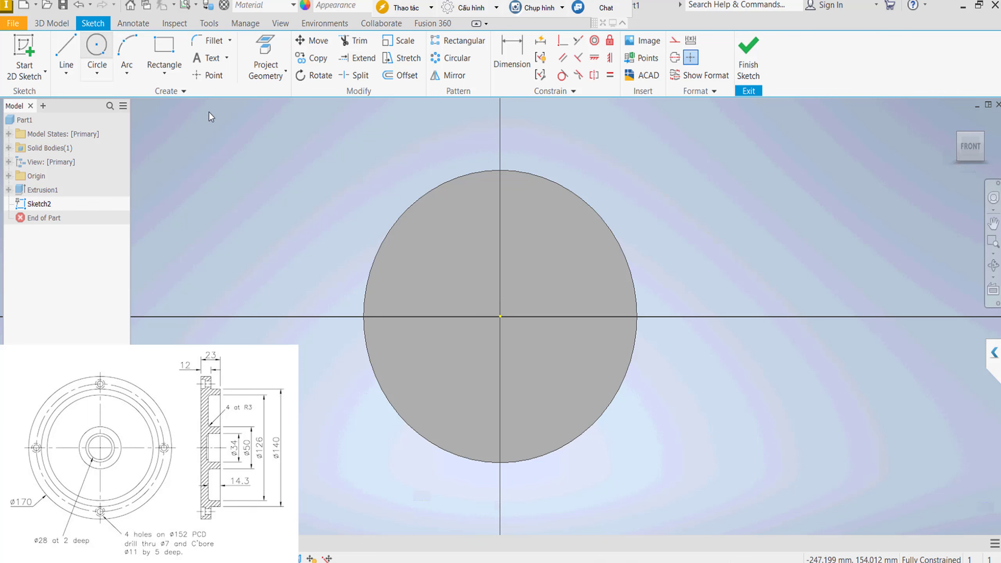
{"action": "left_click", "coordinate": [500, 316]}
{"action": "type", "text": "126"}
{"action": "key", "text": "Return"}
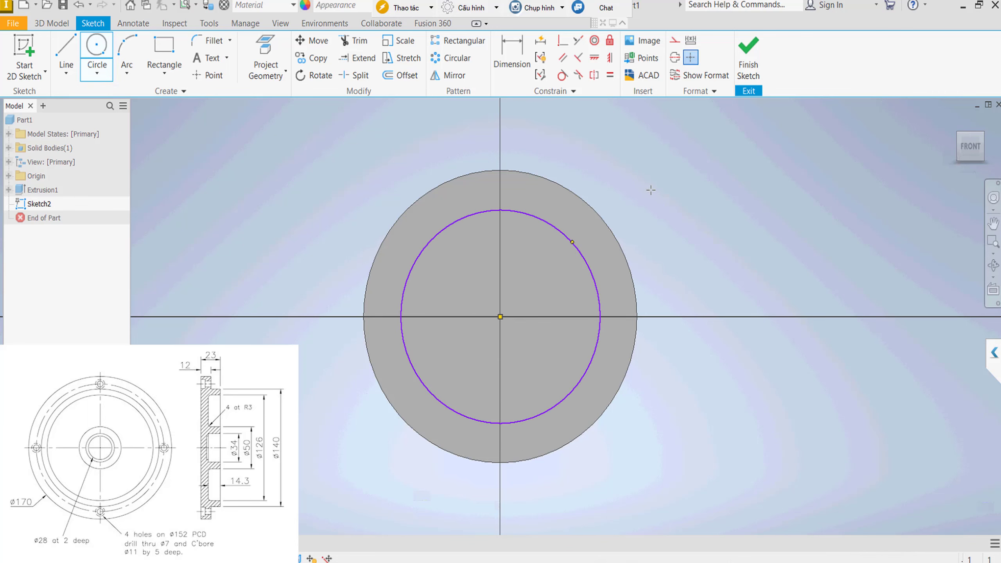
Dimension the circle to 140 mm diameter and finish the sketch
{"action": "right_click", "coordinate": [653, 186]}
{"action": "left_click", "coordinate": [616, 256]}
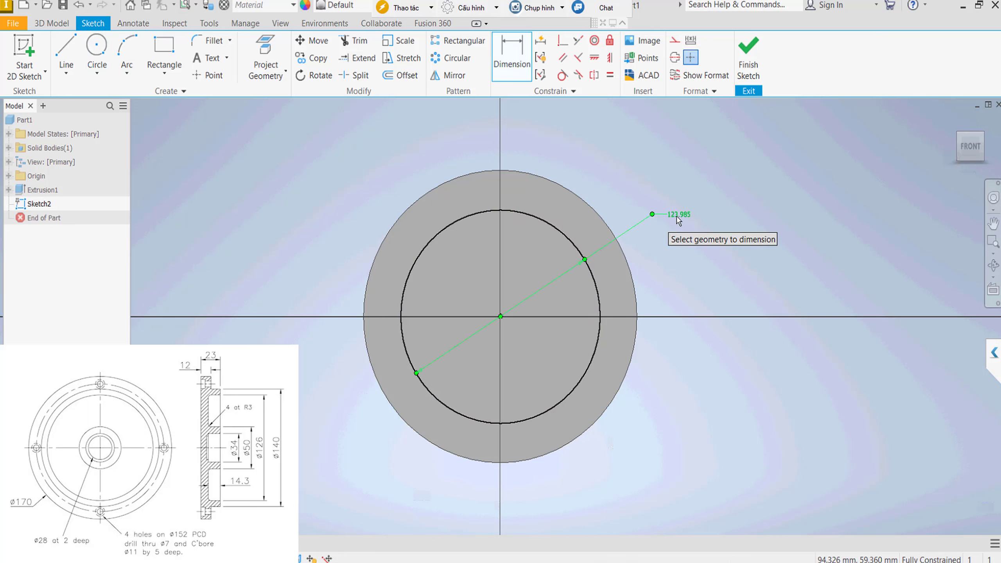
{"action": "left_click", "coordinate": [676, 217]}
{"action": "type", "text": "14"}
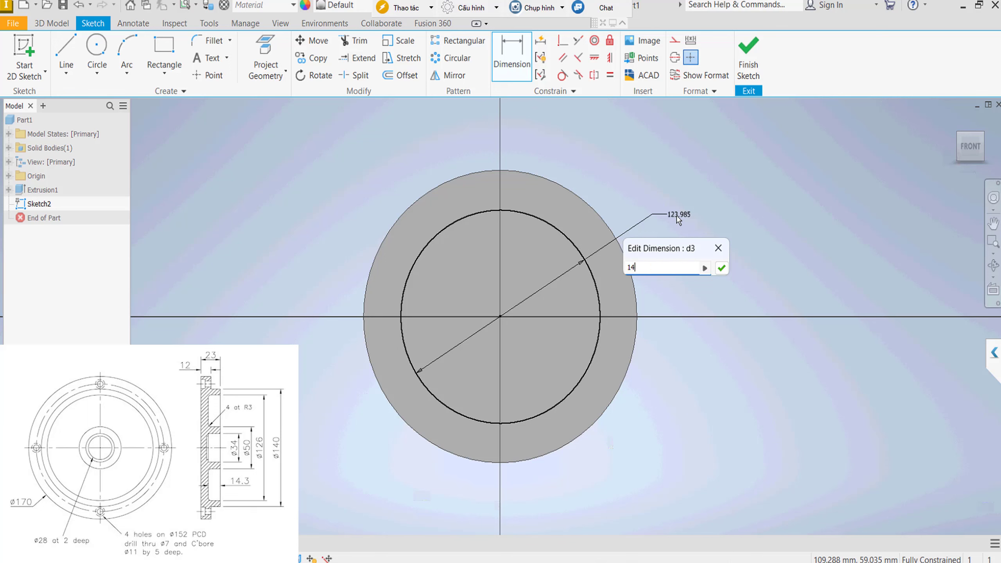
{"action": "type", "text": "0"}
{"action": "key", "text": "Return"}
{"action": "left_click", "coordinate": [756, 77]}
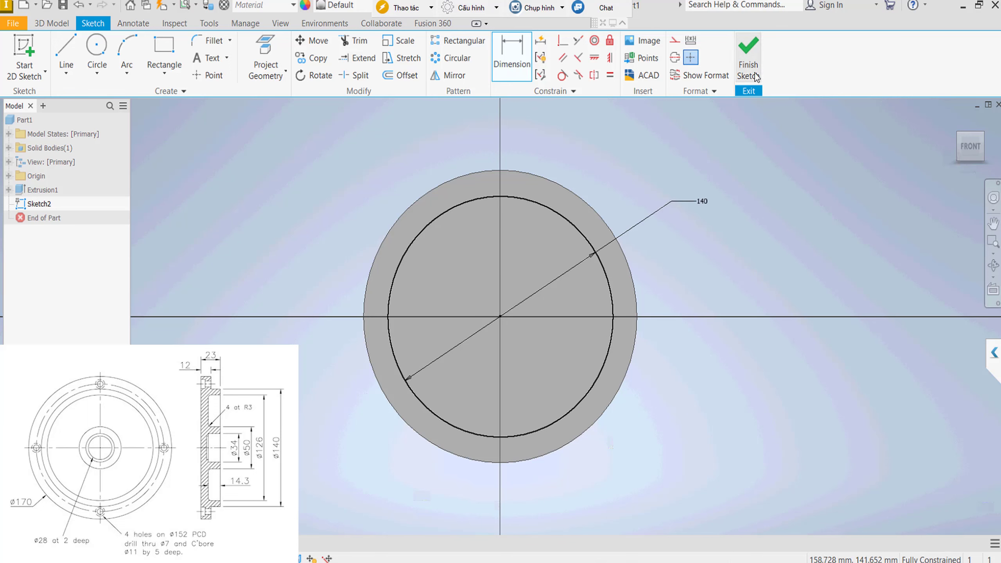
{"action": "right_click", "coordinate": [330, 359]}
{"action": "left_click", "coordinate": [385, 338]}
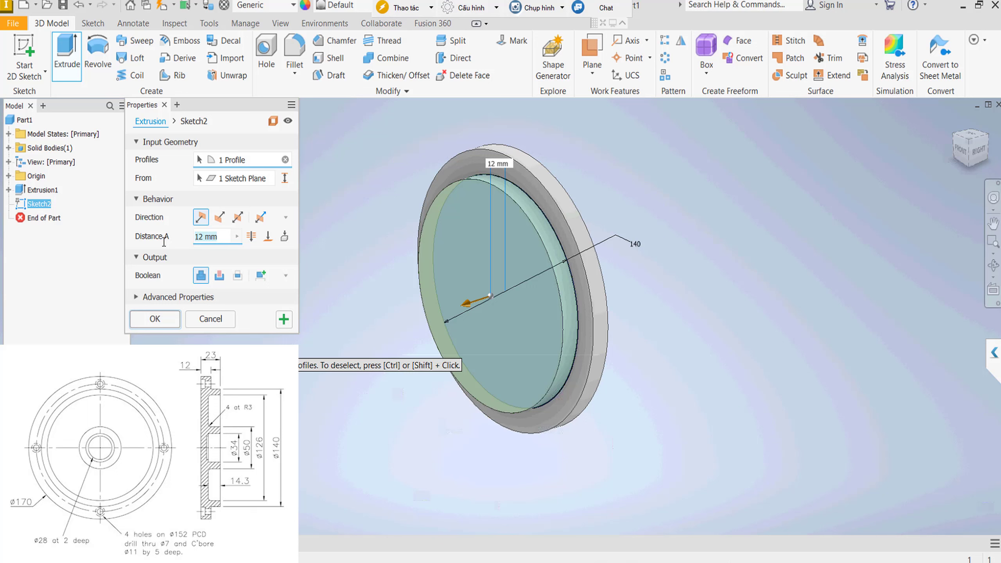
{"action": "type", "text": "23-"}
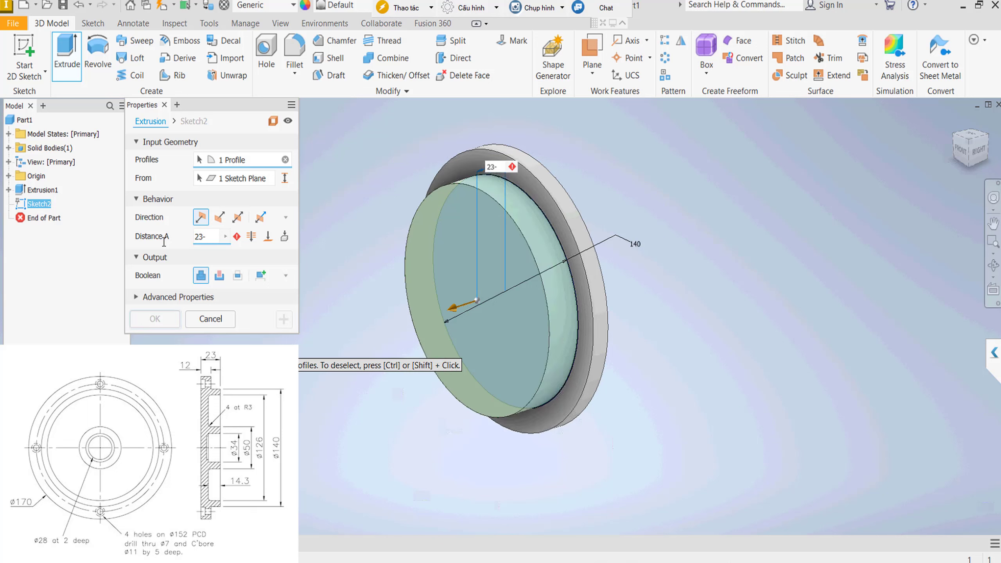
{"action": "type", "text": "12"}
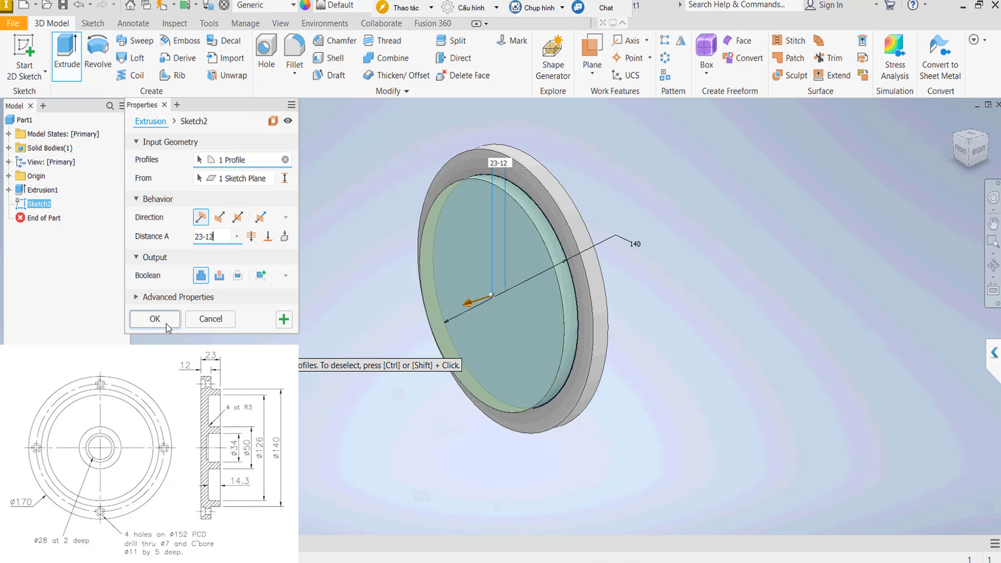
{"action": "left_click", "coordinate": [166, 324]}
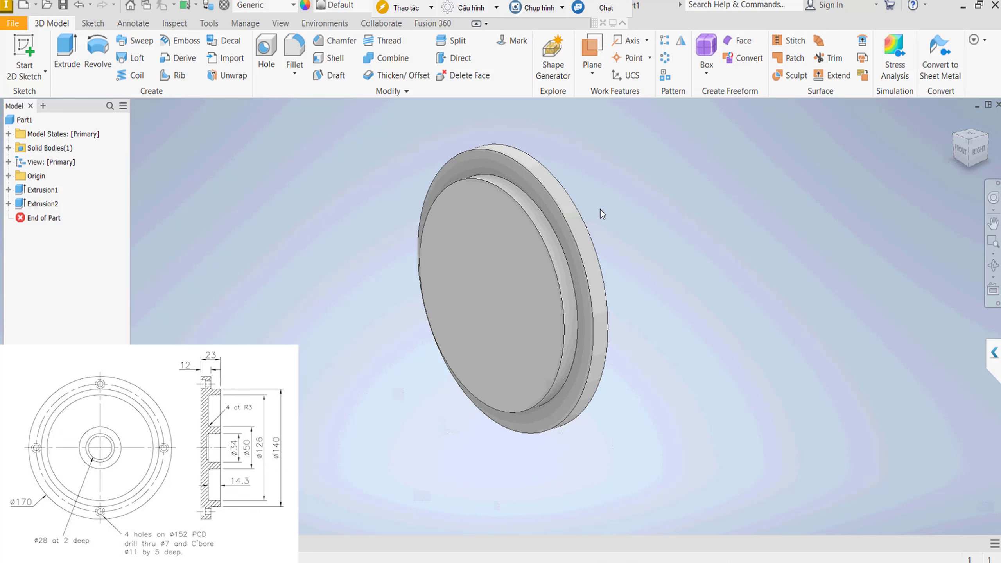
{"action": "mouse_move", "coordinate": [600, 213]}
{"action": "middle_mouse_down", "text": "shift"}
{"action": "mouse_move", "coordinate": [664, 206]}
{"action": "mouse_move", "coordinate": [757, 240]}
{"action": "mouse_move", "coordinate": [762, 192]}
{"action": "mouse_move", "coordinate": [817, 201]}
{"action": "mouse_move", "coordinate": [979, 160]}
{"action": "middle_mouse_up", "text": "shift"}
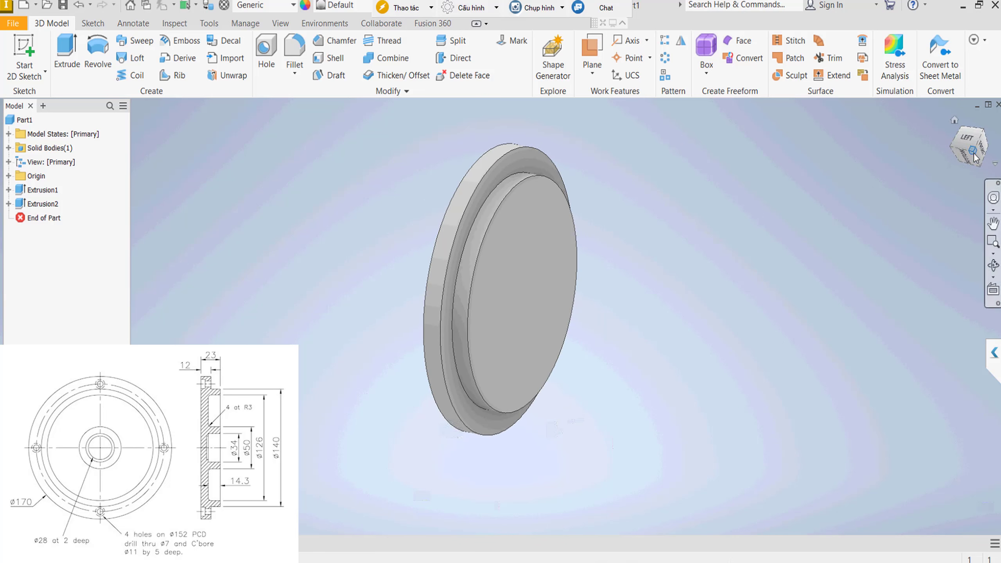
Rotate to an oblique view of the stepped disc and save it as Home view
{"action": "left_click", "coordinate": [972, 155]}
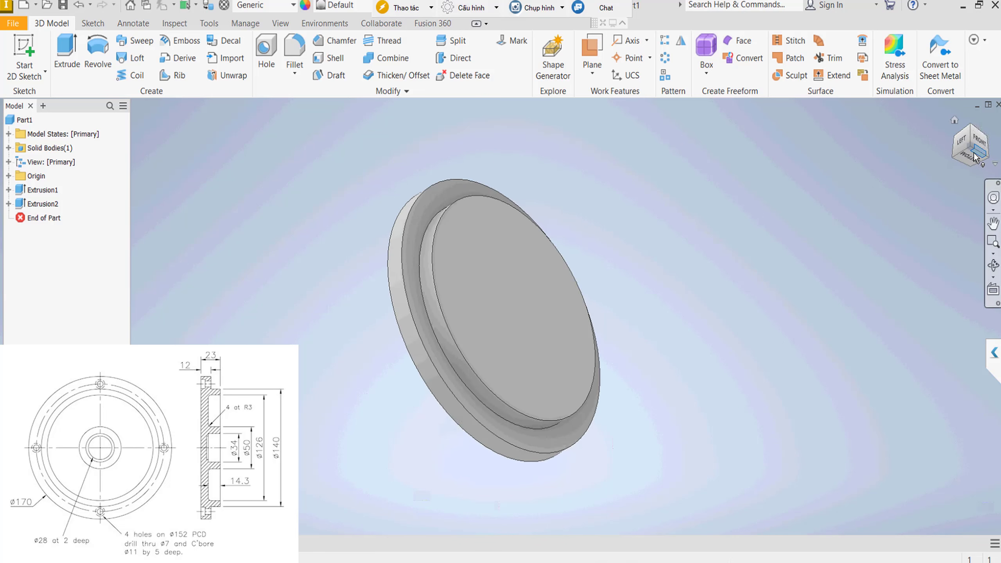
{"action": "left_click", "coordinate": [950, 157]}
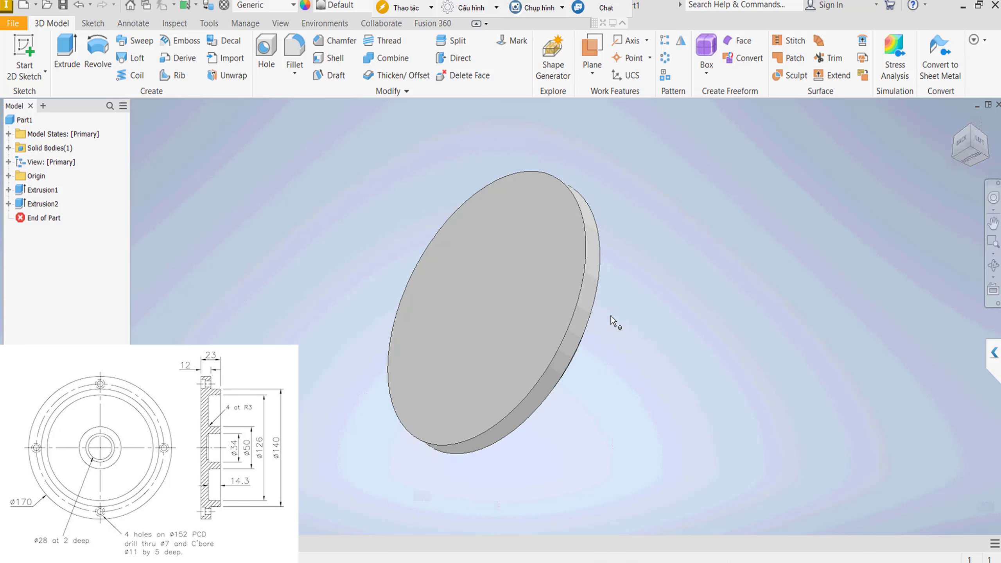
{"action": "mouse_move", "coordinate": [611, 316]}
{"action": "middle_mouse_down", "text": "shift"}
{"action": "mouse_move", "coordinate": [546, 309]}
{"action": "mouse_move", "coordinate": [695, 233]}
{"action": "middle_mouse_up", "text": "shift"}
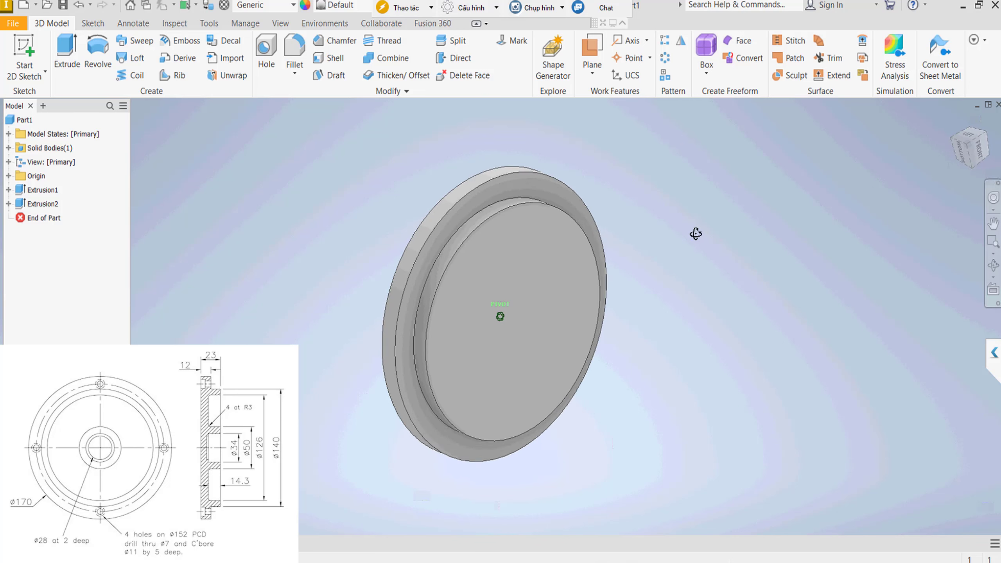
{"action": "left_click", "coordinate": [968, 145]}
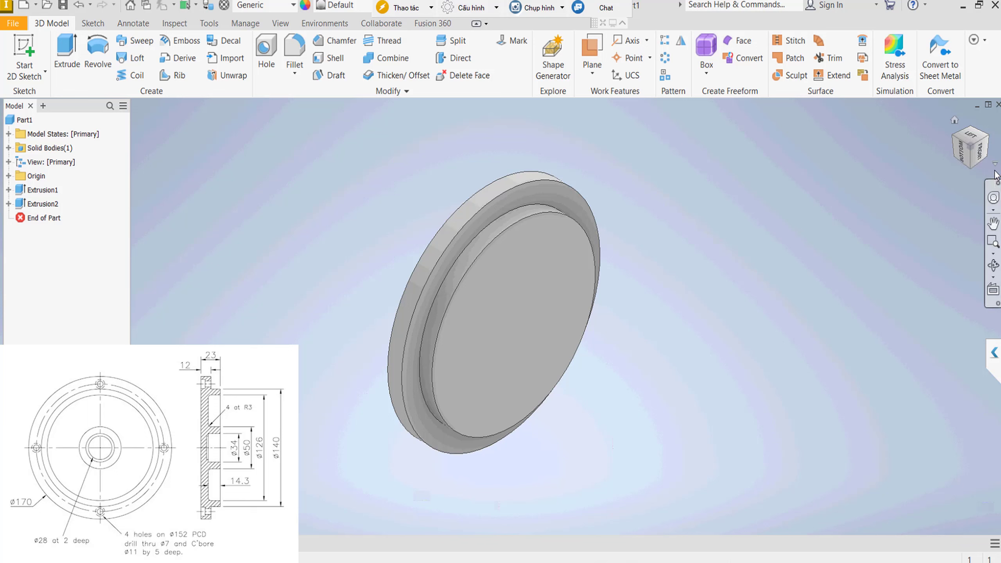
{"action": "left_click", "coordinate": [995, 164]}
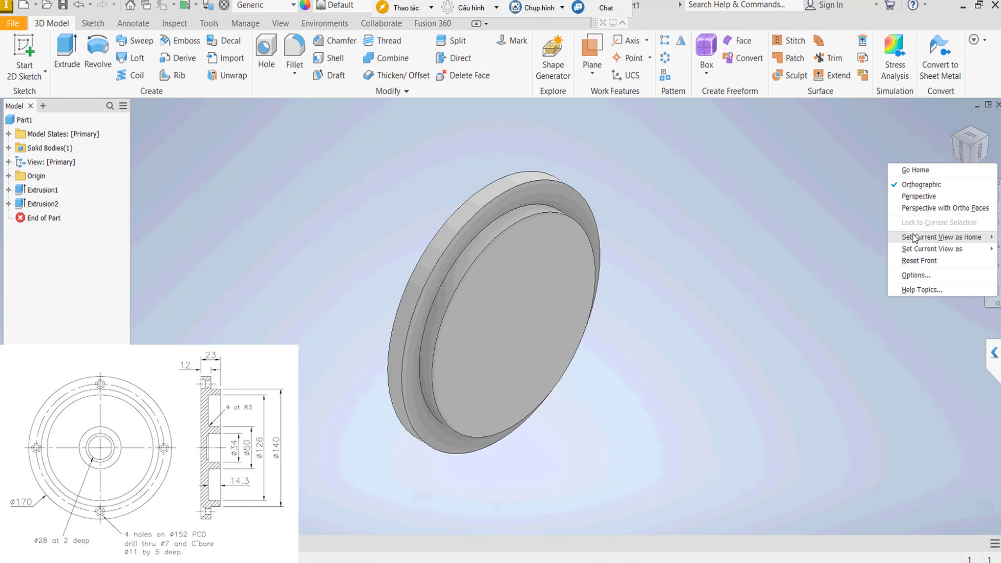
{"action": "mouse_move", "coordinate": [940, 237]}
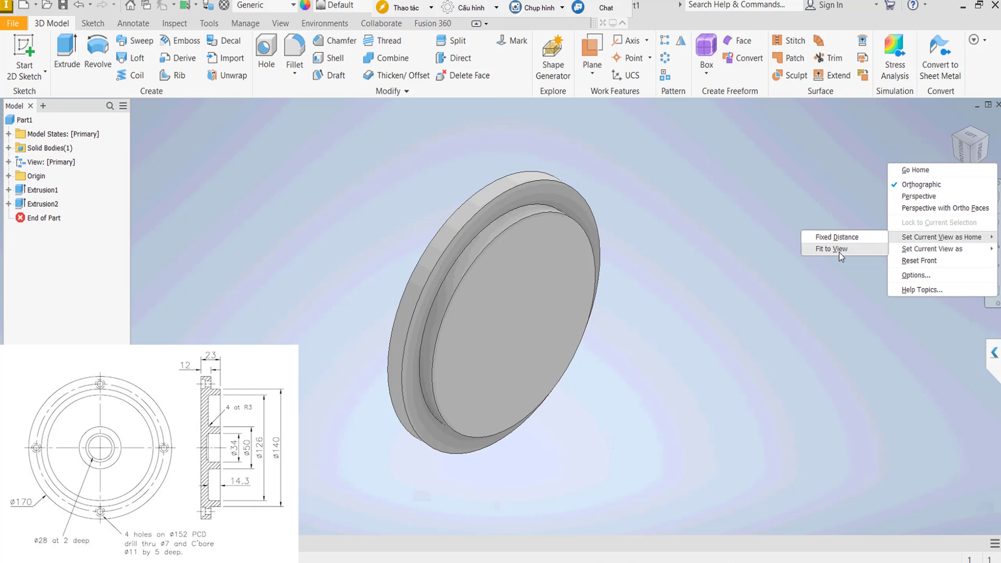
{"action": "left_click", "coordinate": [853, 248]}
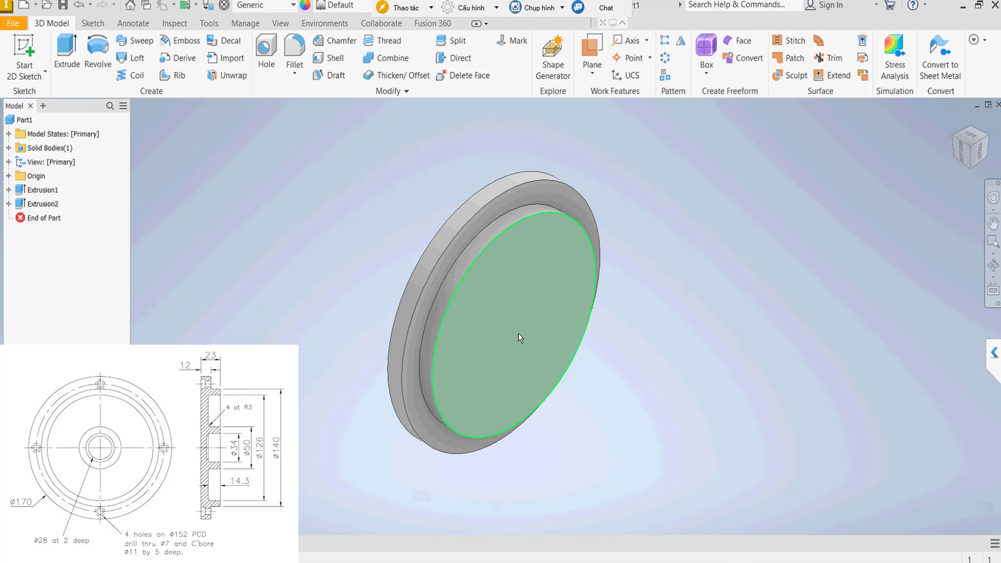
On the raised front face, sketch an origin-centred circle dimensioned to 50 mm
{"action": "right_click", "coordinate": [540, 292]}
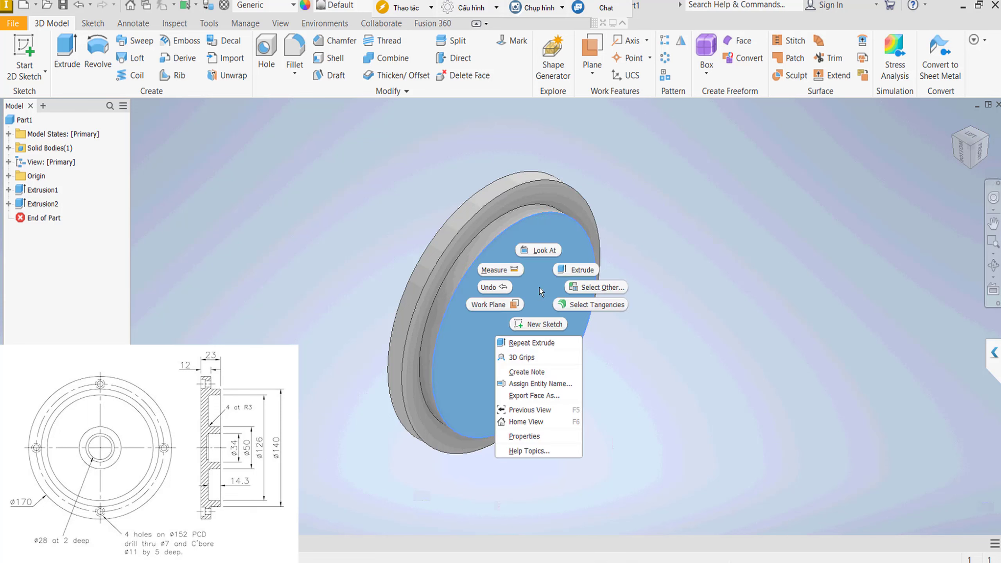
{"action": "left_click", "coordinate": [541, 324]}
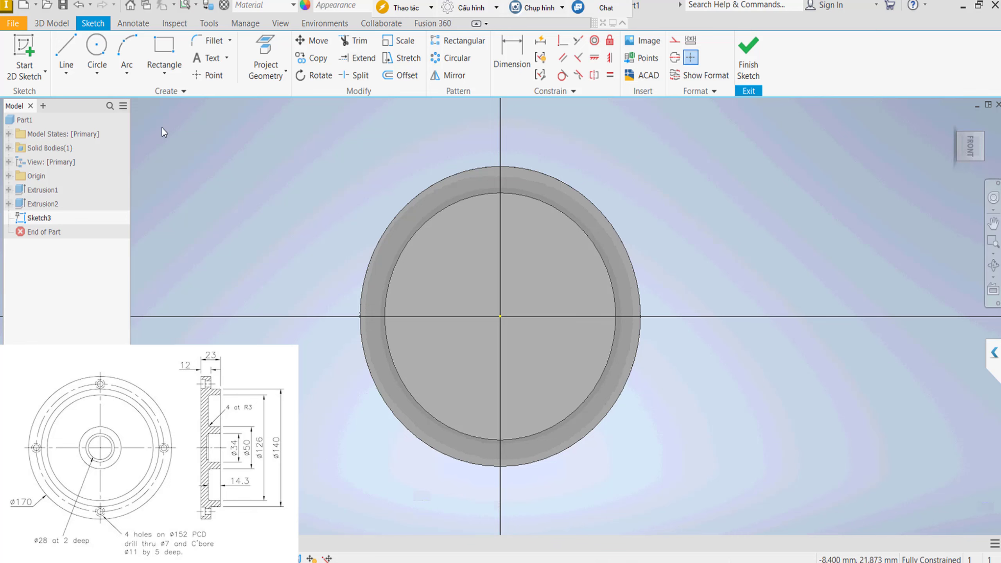
{"action": "left_click", "coordinate": [97, 51]}
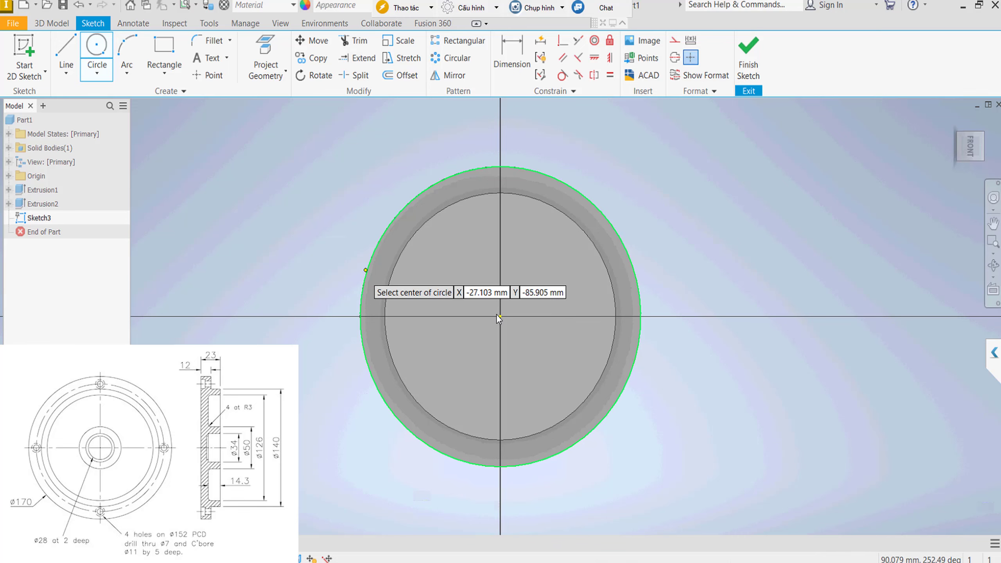
{"action": "left_click", "coordinate": [500, 316]}
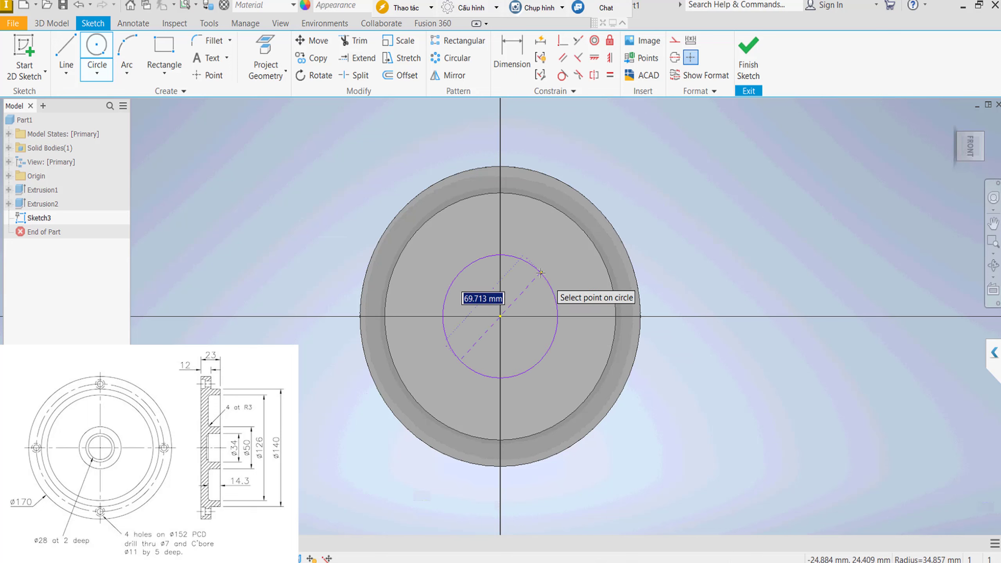
{"action": "key", "text": "Return"}
{"action": "right_click", "coordinate": [612, 188]}
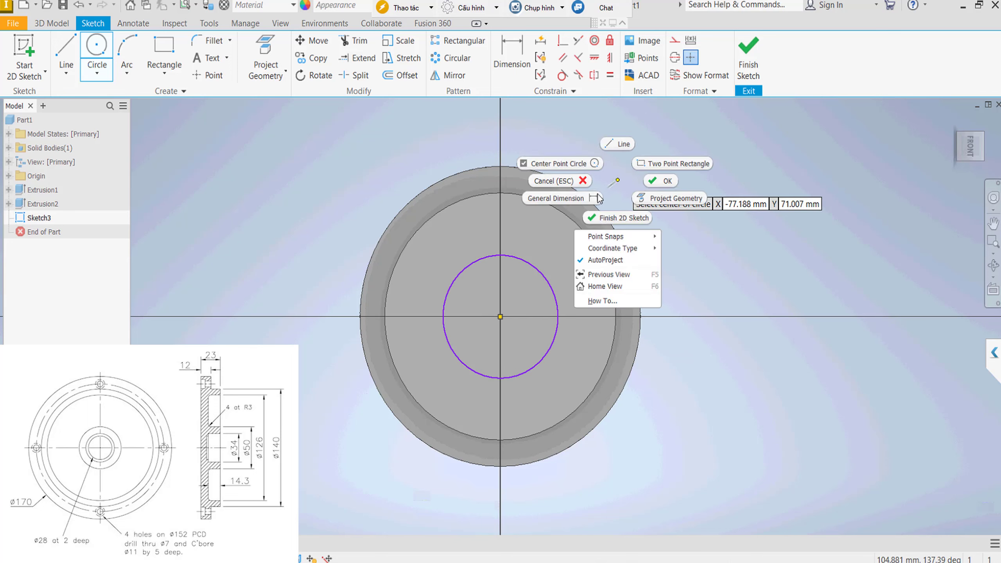
{"action": "left_click", "coordinate": [551, 289]}
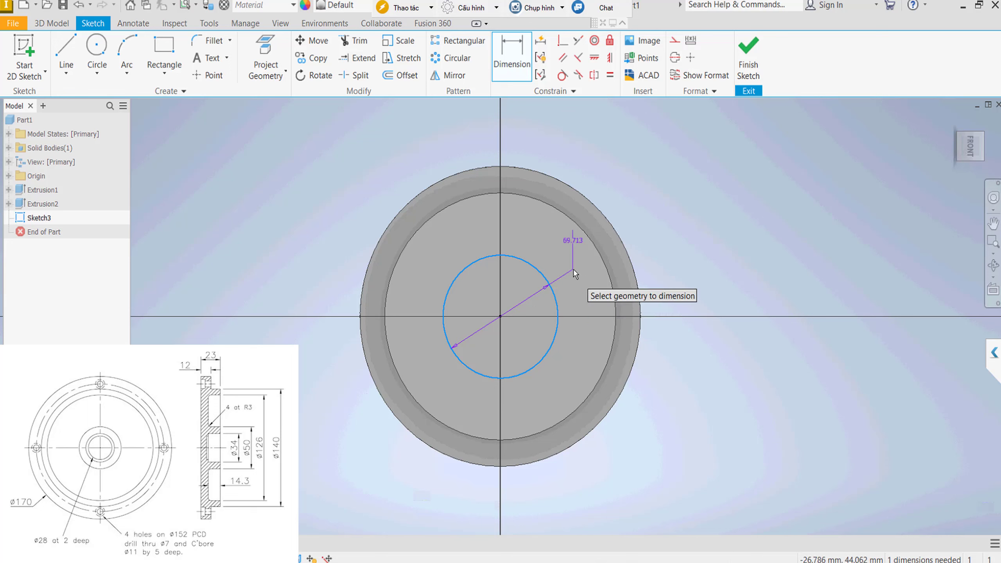
{"action": "left_click", "coordinate": [575, 244]}
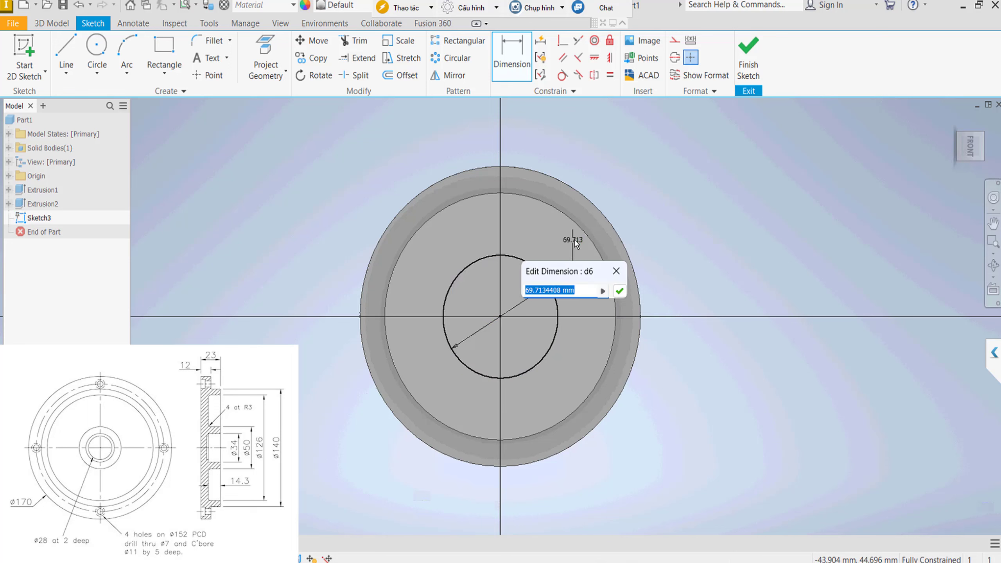
{"action": "type", "text": "50"}
{"action": "key", "text": "Return"}
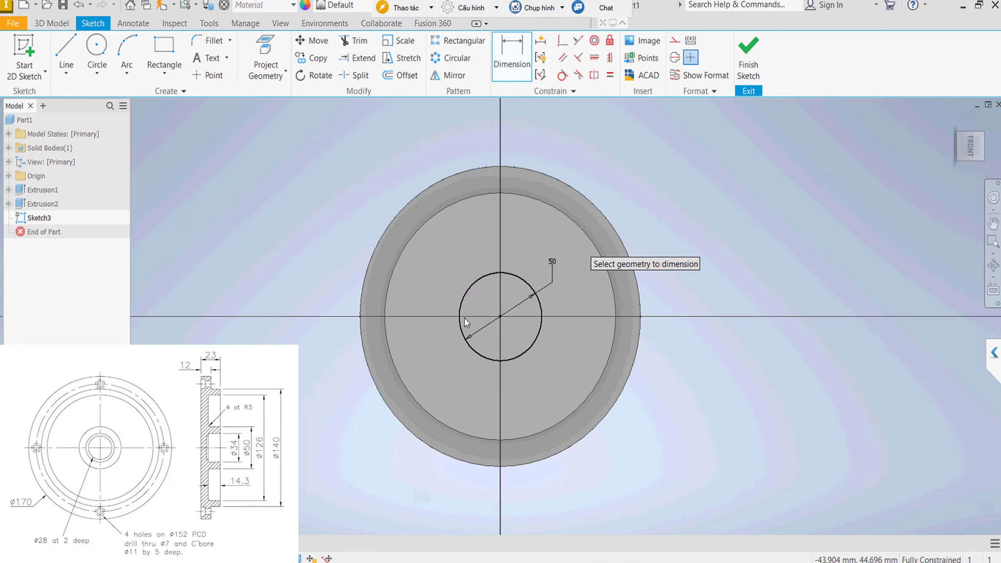
Delete a stray circle and offset the 50 mm circle outward
{"action": "left_click", "coordinate": [96, 52]}
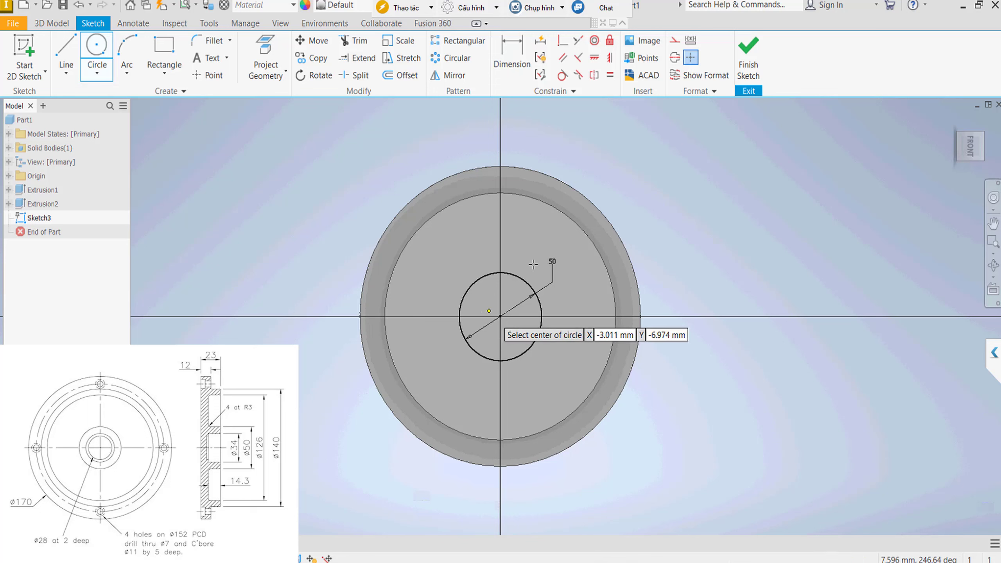
{"action": "left_click", "coordinate": [499, 316]}
{"action": "key", "text": "Escape"}
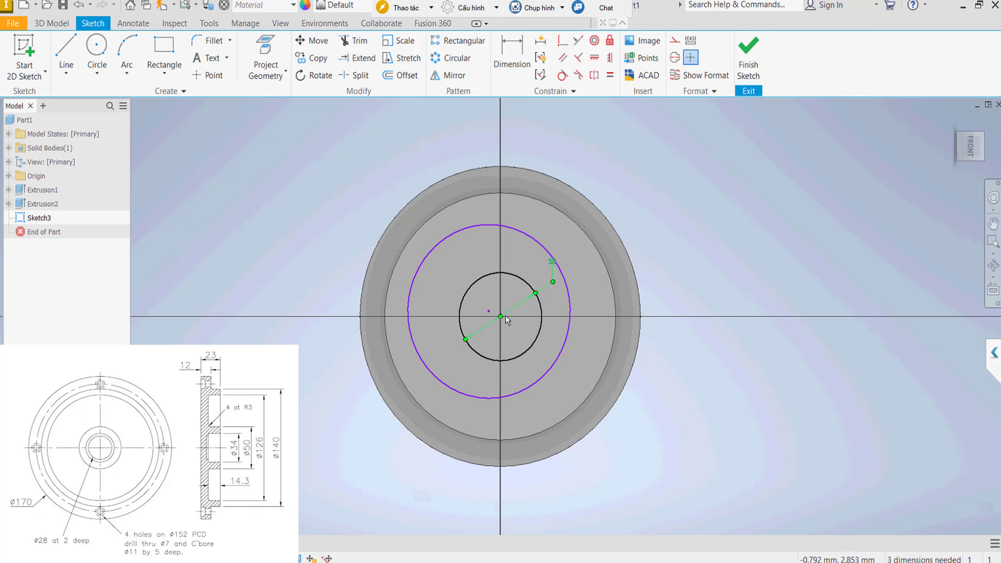
{"action": "key", "text": "Delete"}
{"action": "left_click", "coordinate": [402, 75]}
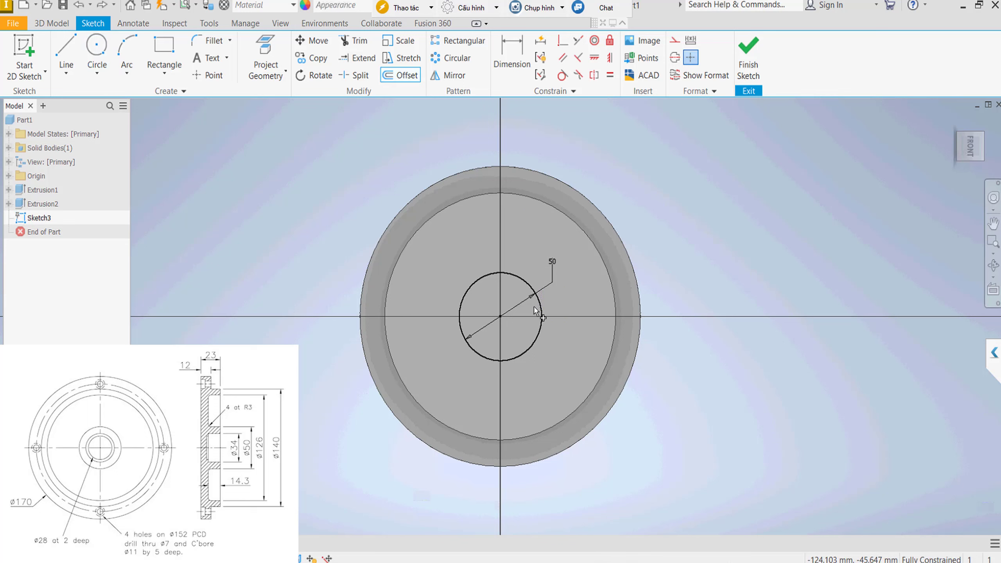
{"action": "left_click", "coordinate": [529, 287]}
{"action": "left_click", "coordinate": [531, 254]}
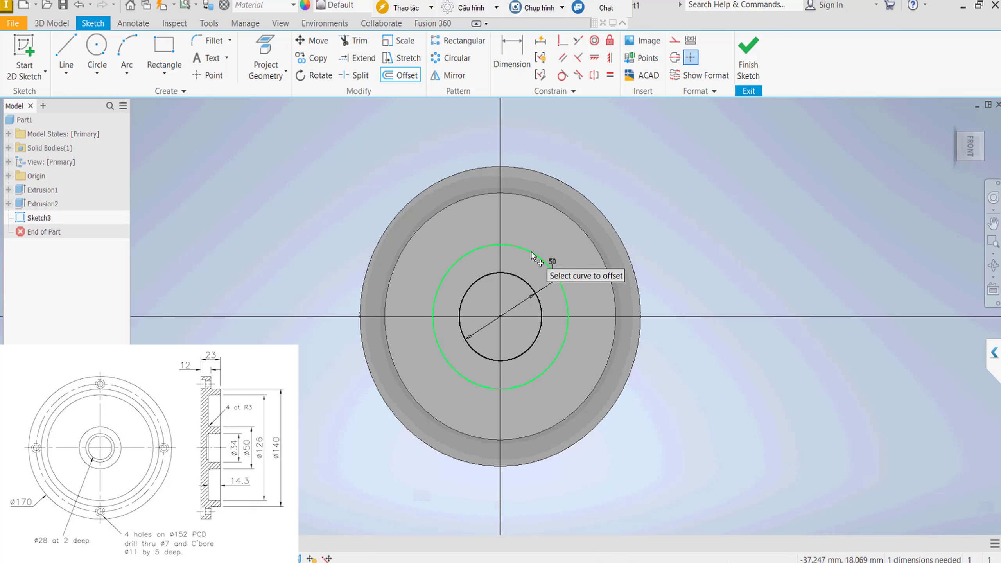
{"action": "key", "text": "Escape"}
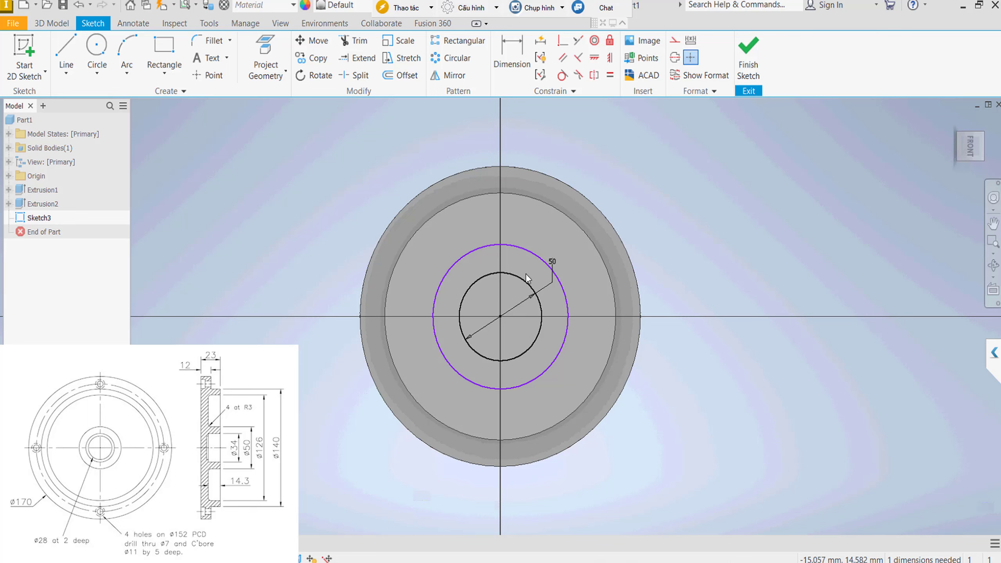
Dimension the offset circle to 140 mm diameter and finish the sketch
{"action": "left_click", "coordinate": [527, 59]}
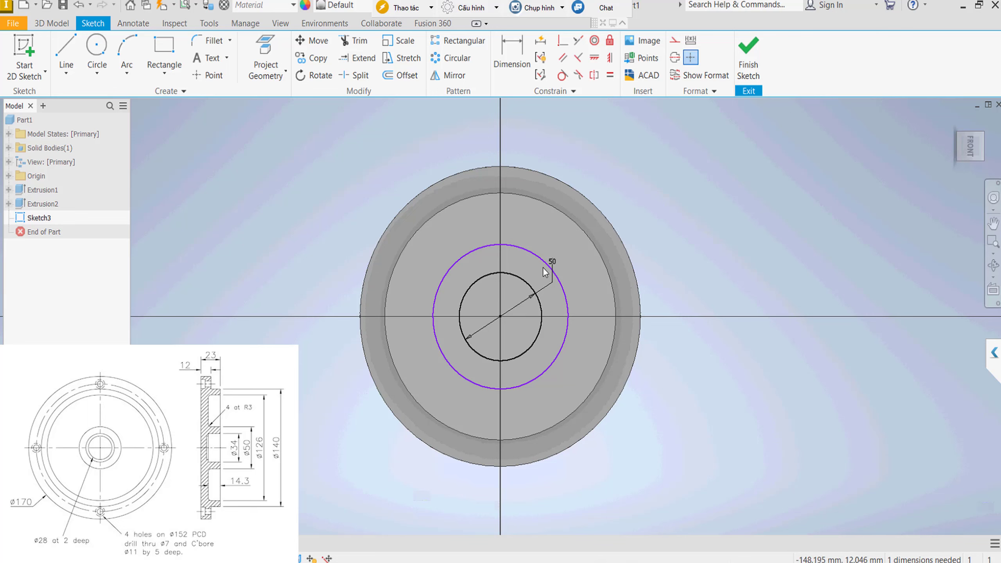
{"action": "left_click", "coordinate": [598, 184]}
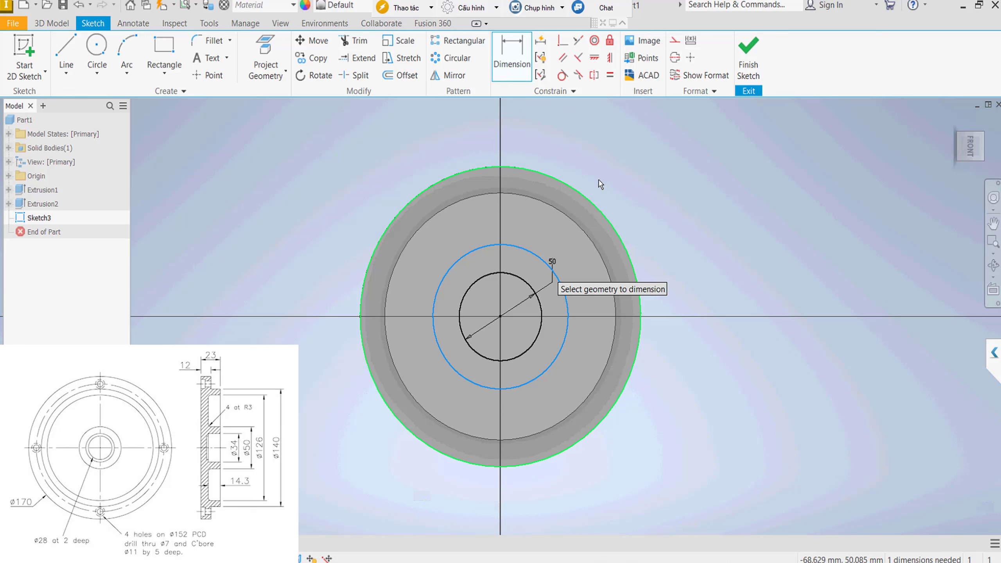
{"action": "left_click", "coordinate": [598, 157]}
{"action": "type", "text": "14"}
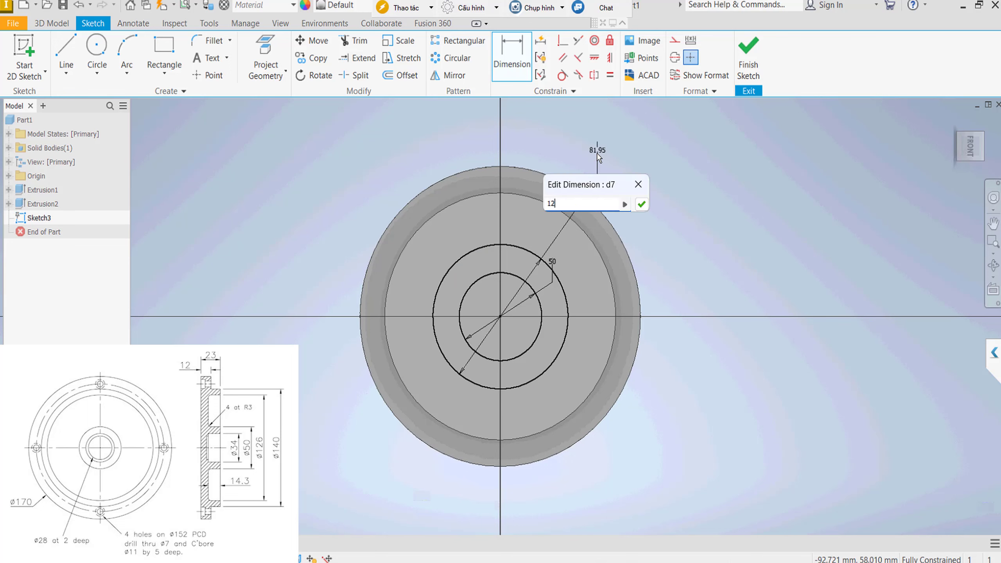
{"action": "type", "text": "0"}
{"action": "key", "text": "Return"}
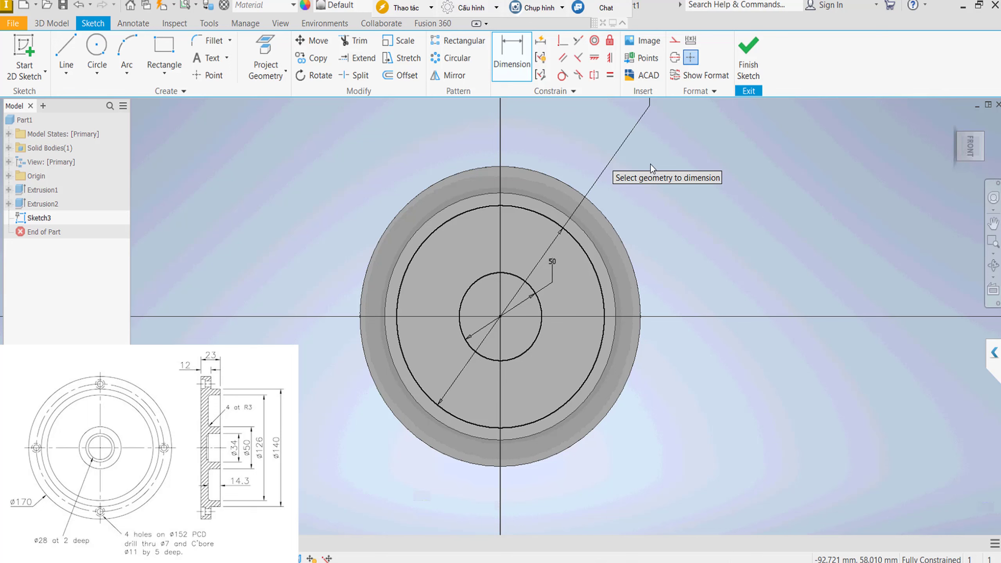
{"action": "left_click", "coordinate": [752, 80]}
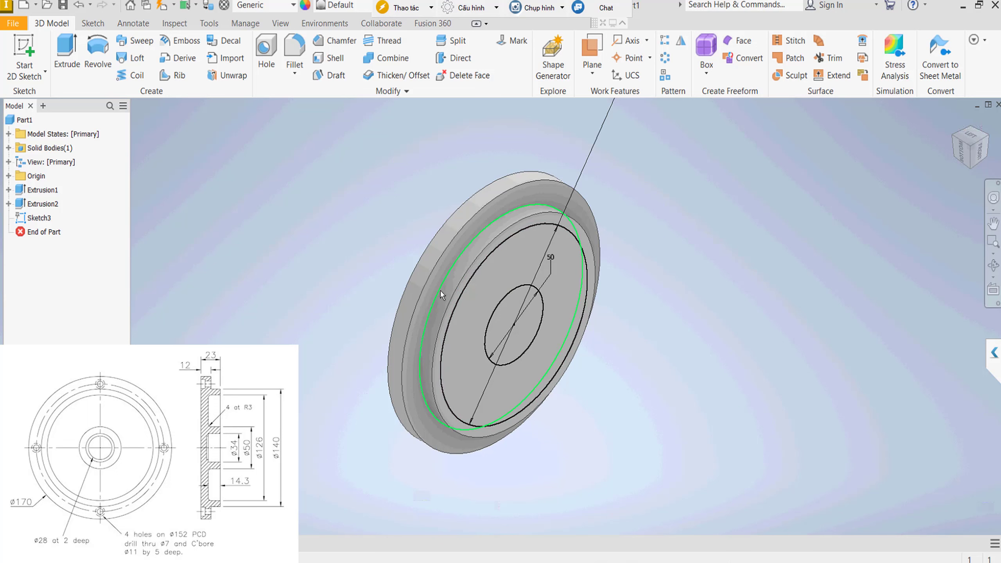
Cut the ring between the 50 mm and 140 mm circles 14.3 mm deep
{"action": "right_click", "coordinate": [389, 241]}
{"action": "left_click", "coordinate": [502, 272]}
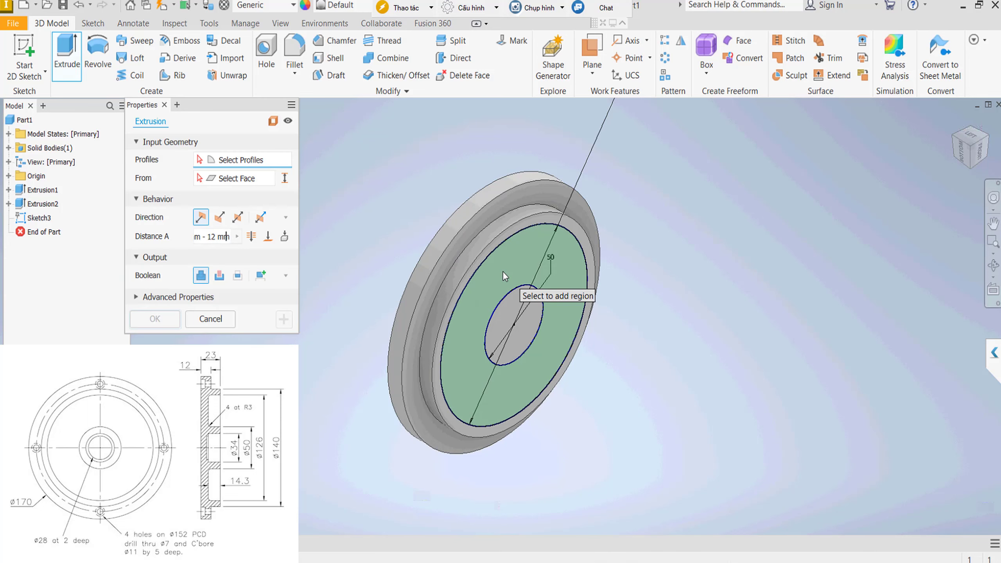
{"action": "left_click", "coordinate": [503, 273]}
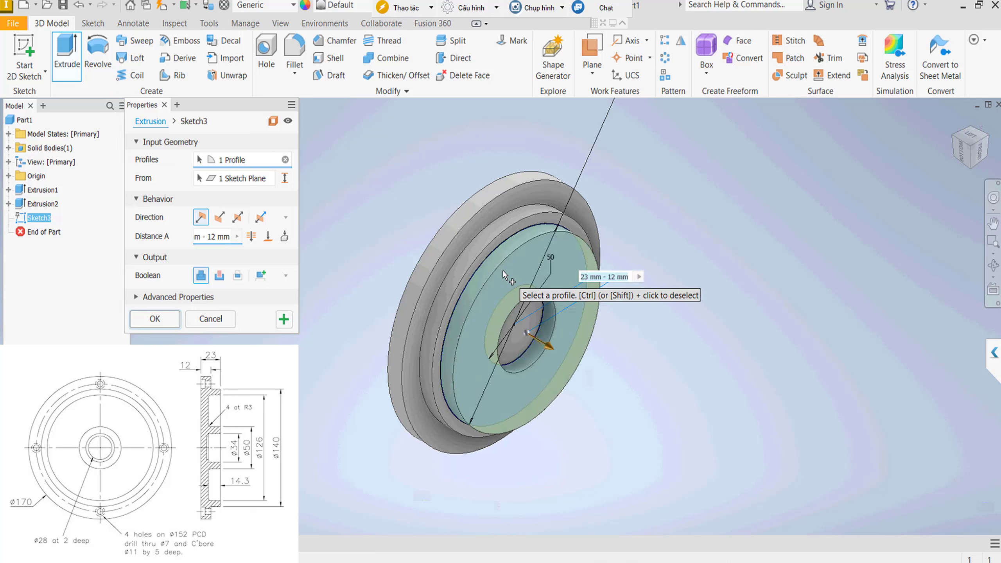
{"action": "left_click", "coordinate": [225, 236]}
{"action": "type", "text": "14.3"}
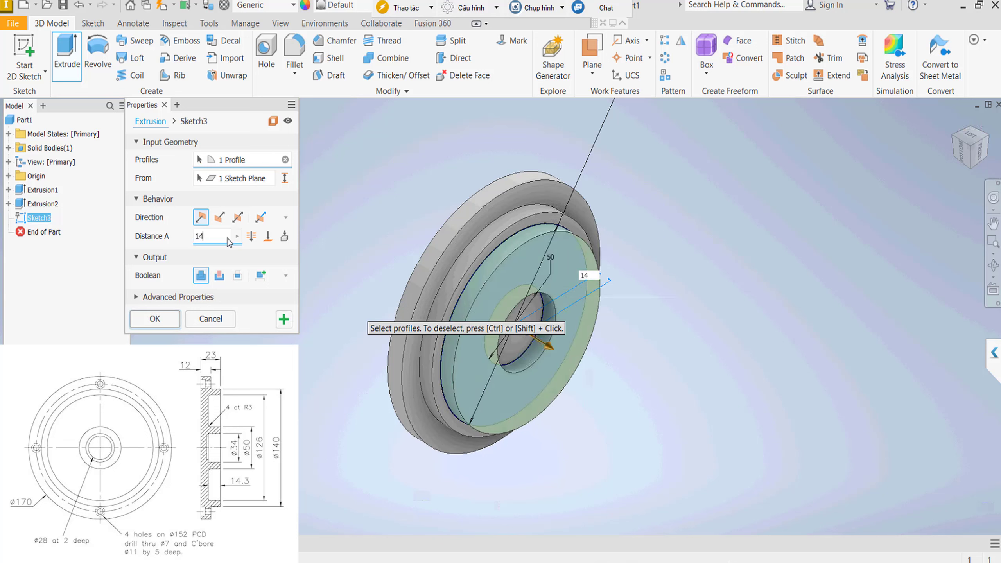
{"action": "left_click", "coordinate": [219, 278]}
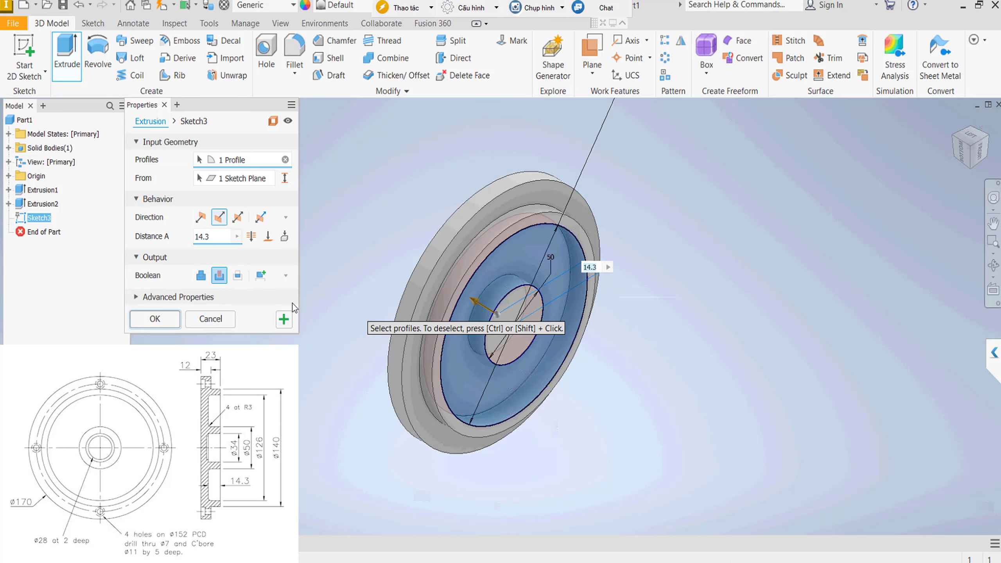
{"action": "left_click", "coordinate": [154, 319]}
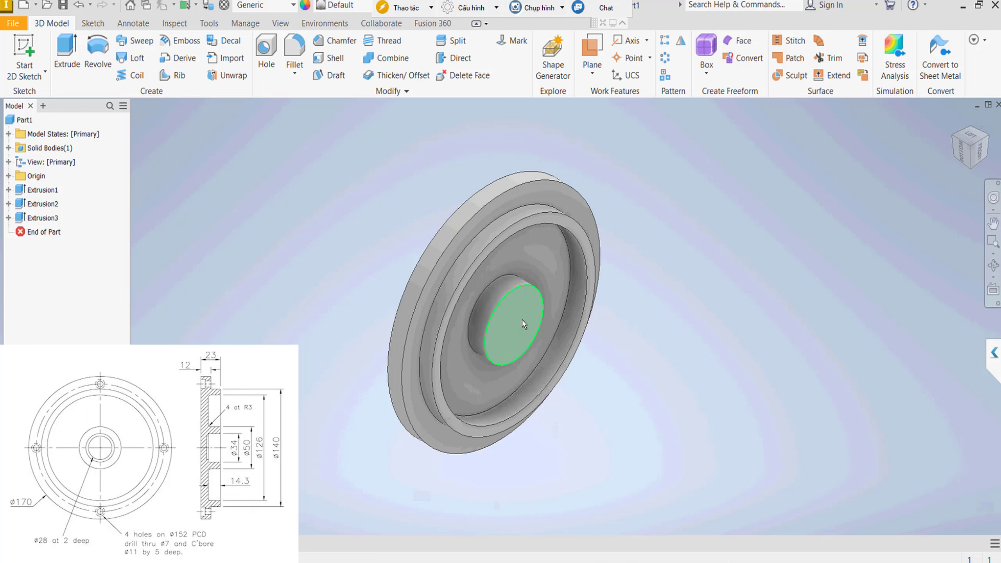
Sketch an origin-centred 34 mm circle on the hub face and finish the sketch
{"action": "right_click", "coordinate": [522, 320]}
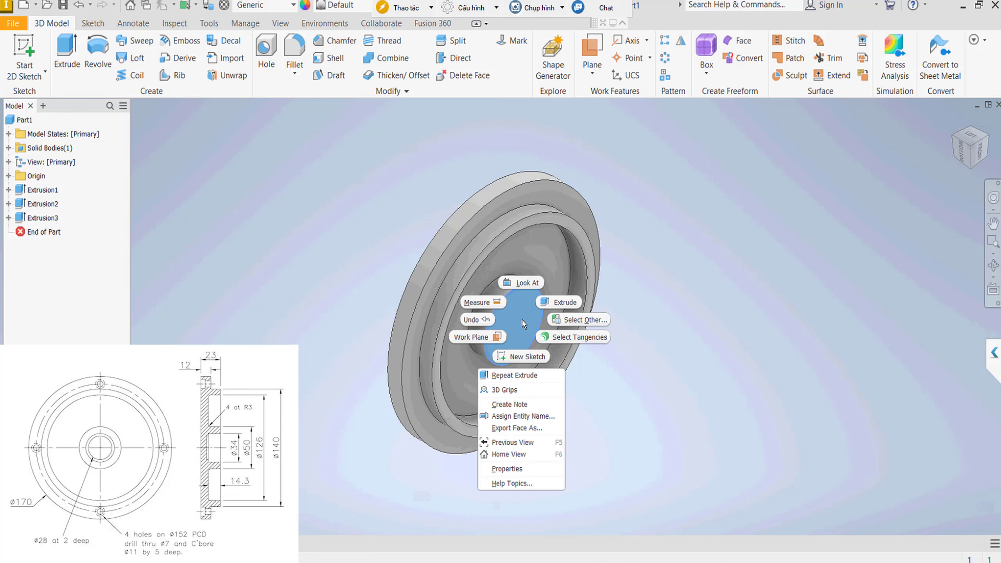
{"action": "left_click", "coordinate": [525, 357]}
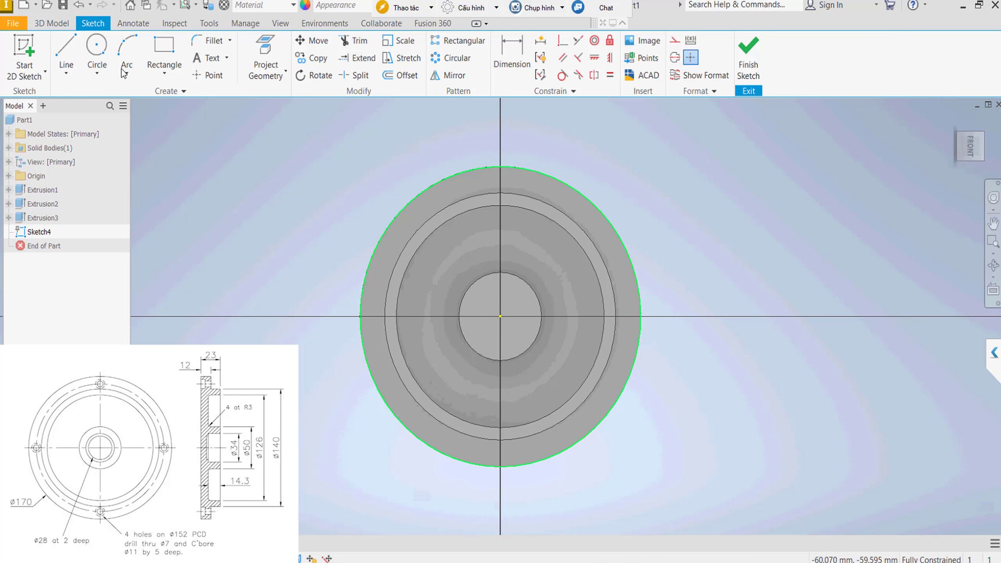
{"action": "left_click", "coordinate": [102, 48]}
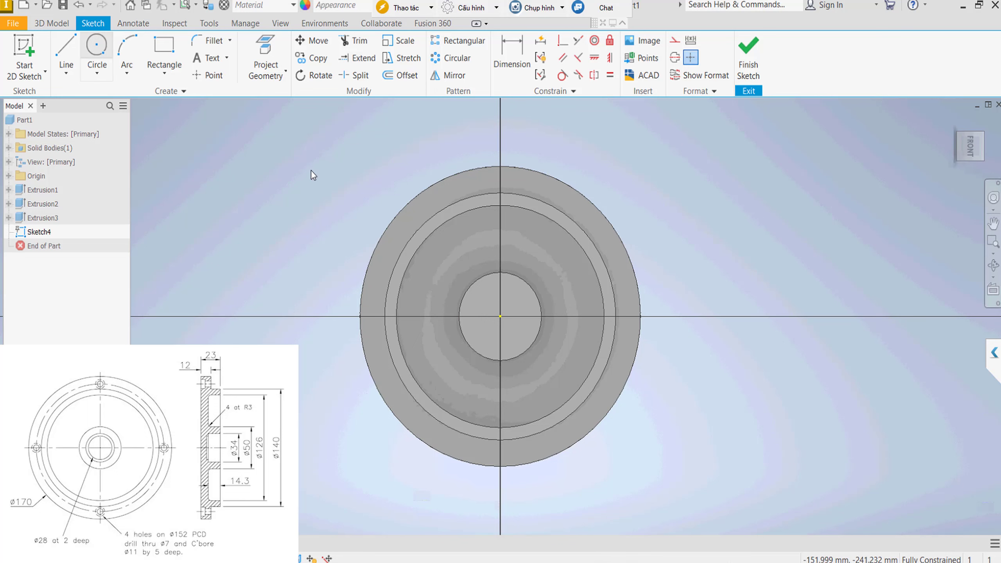
{"action": "left_click", "coordinate": [500, 317]}
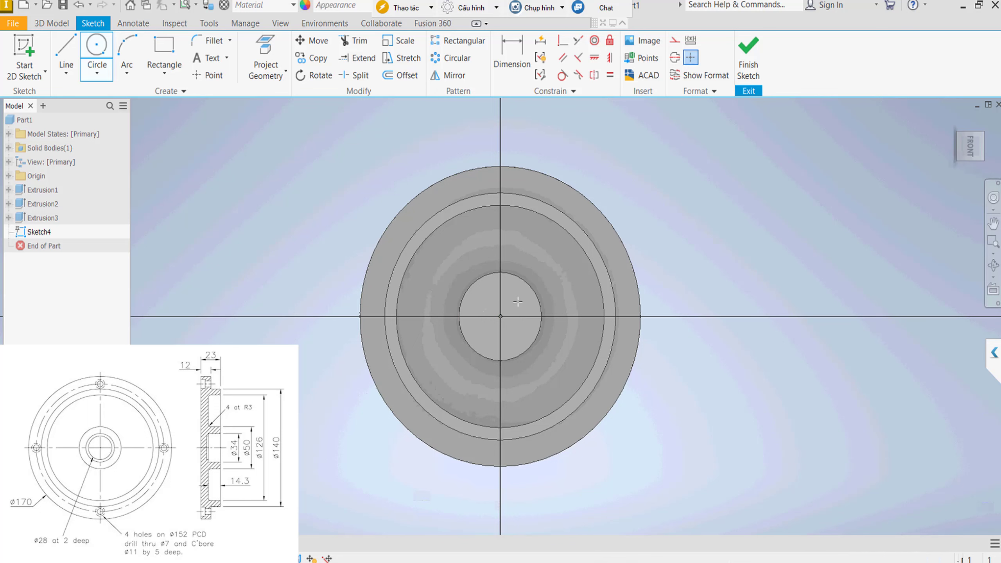
{"action": "left_click", "coordinate": [519, 303]}
{"action": "right_click", "coordinate": [555, 264]}
{"action": "left_click", "coordinate": [532, 281]}
{"action": "left_click", "coordinate": [519, 300]}
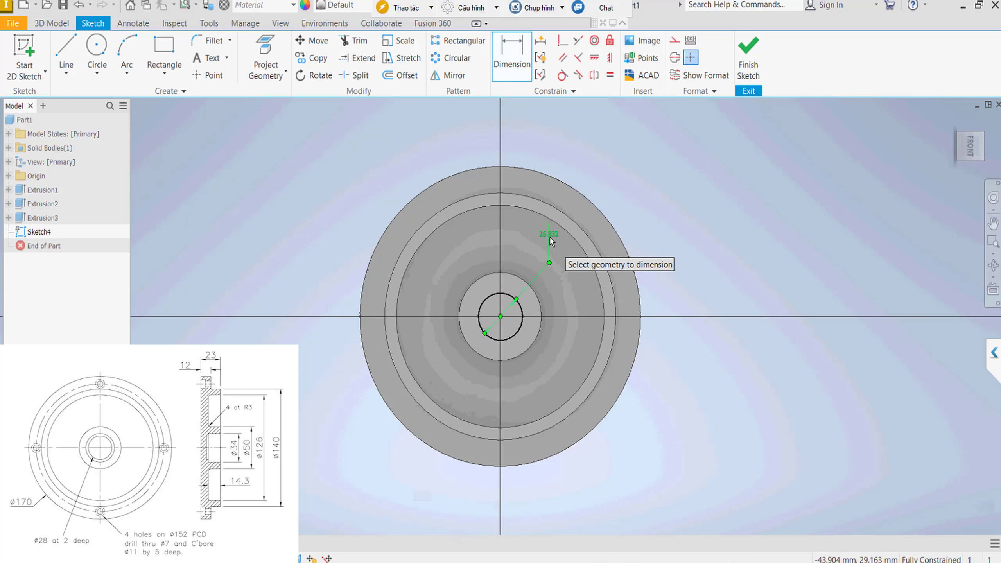
{"action": "left_click", "coordinate": [550, 239]}
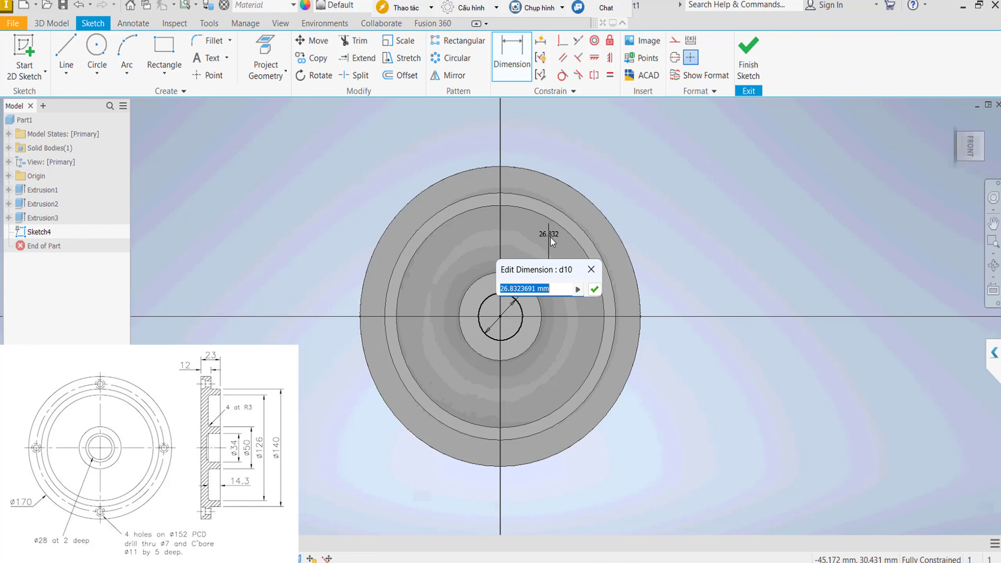
{"action": "type", "text": "34."}
{"action": "key", "text": "Return"}
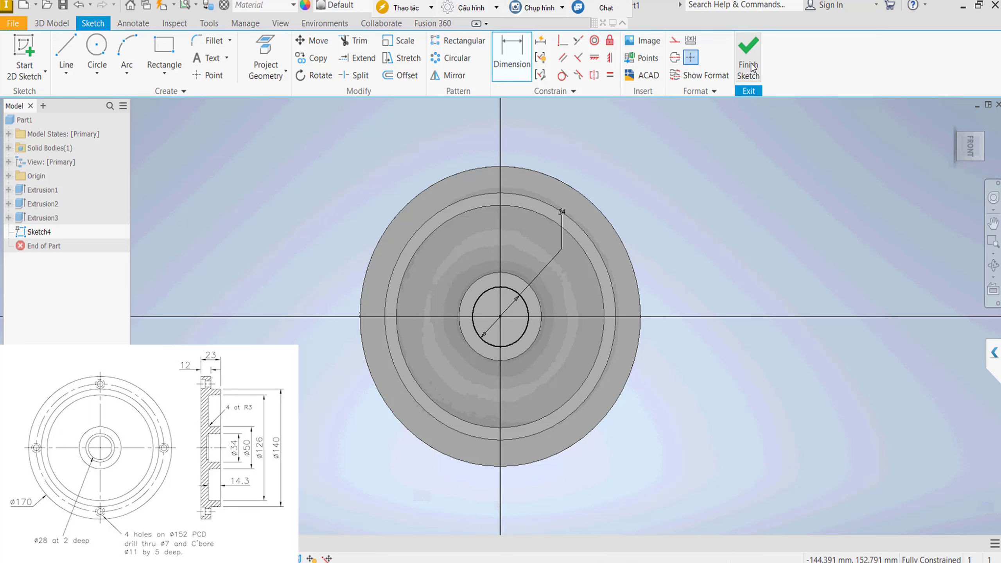
{"action": "left_click", "coordinate": [751, 62]}
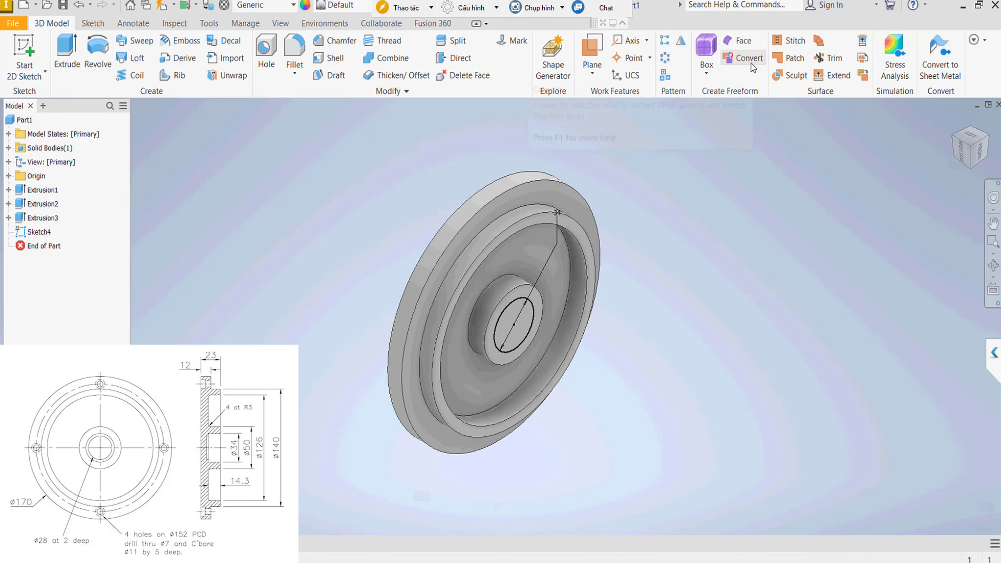
Cut the 34 mm circle into the hub as a central bore and return to Home view
{"action": "right_click", "coordinate": [292, 283]}
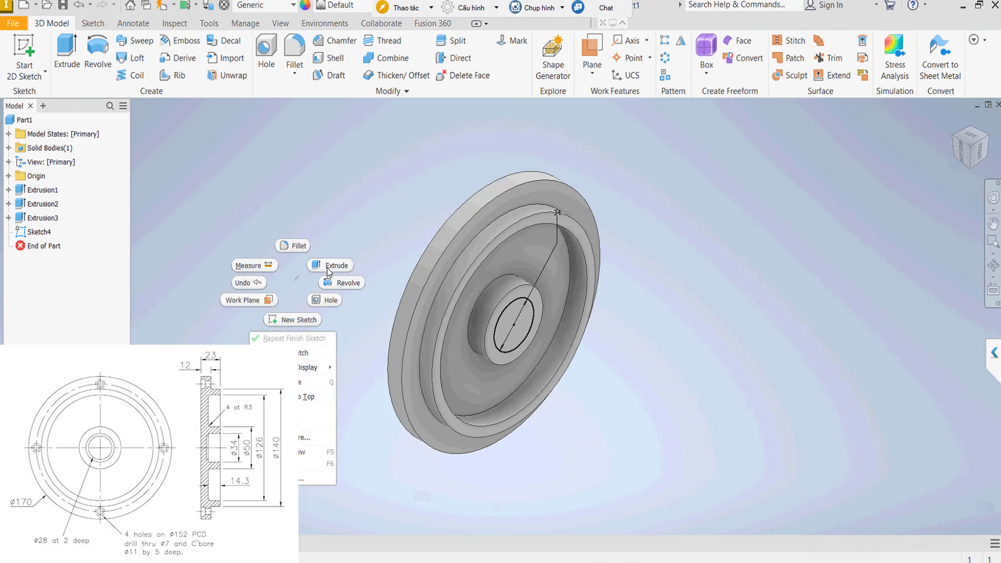
{"action": "left_click", "coordinate": [327, 268]}
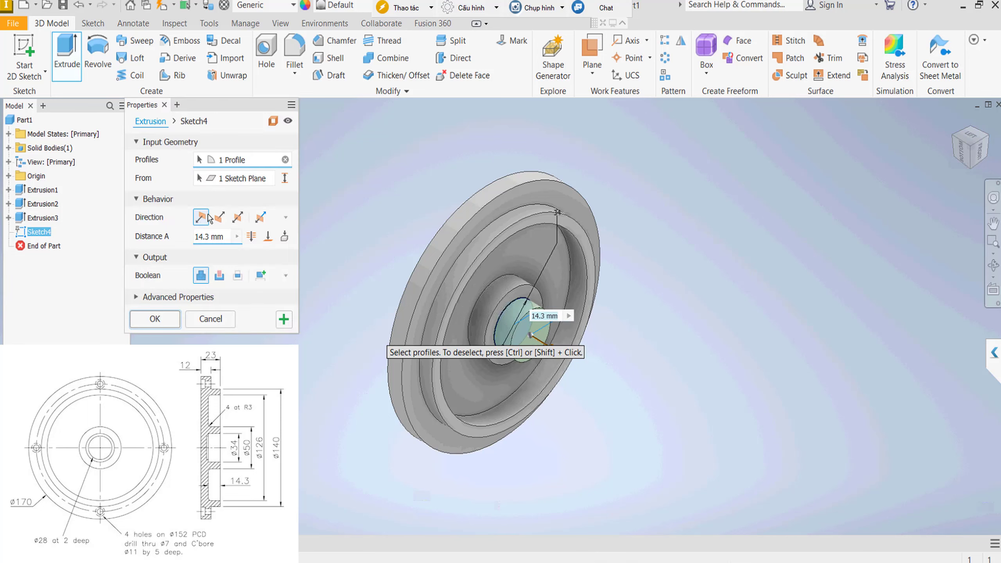
{"action": "left_click", "coordinate": [218, 217]}
{"action": "left_click", "coordinate": [219, 276]}
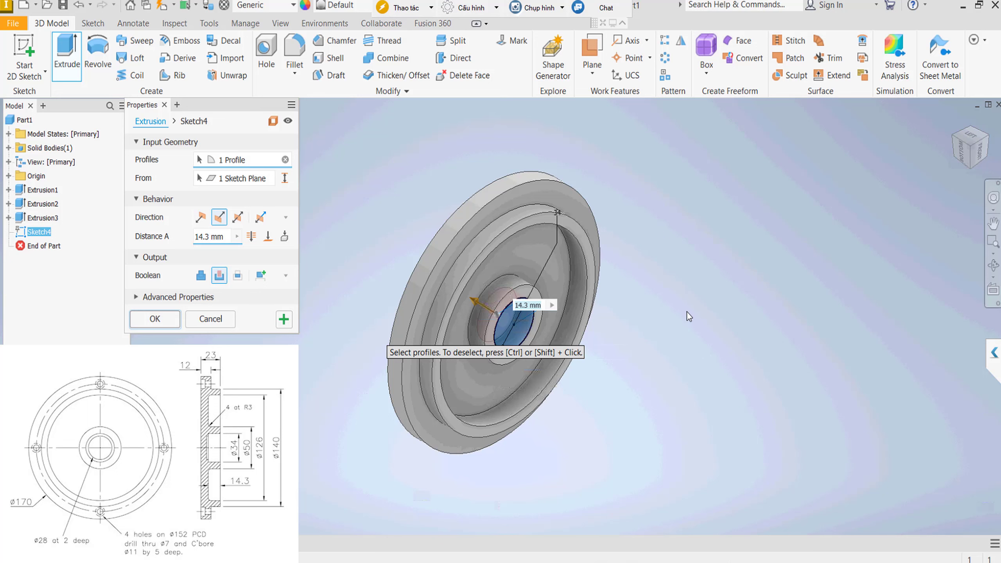
{"action": "key", "text": "Return"}
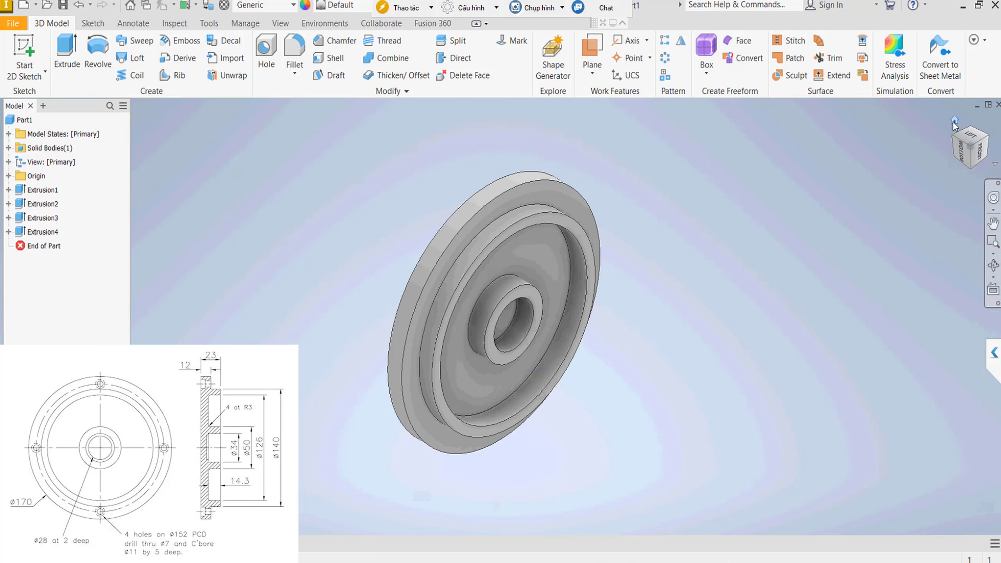
{"action": "left_click", "coordinate": [953, 121]}
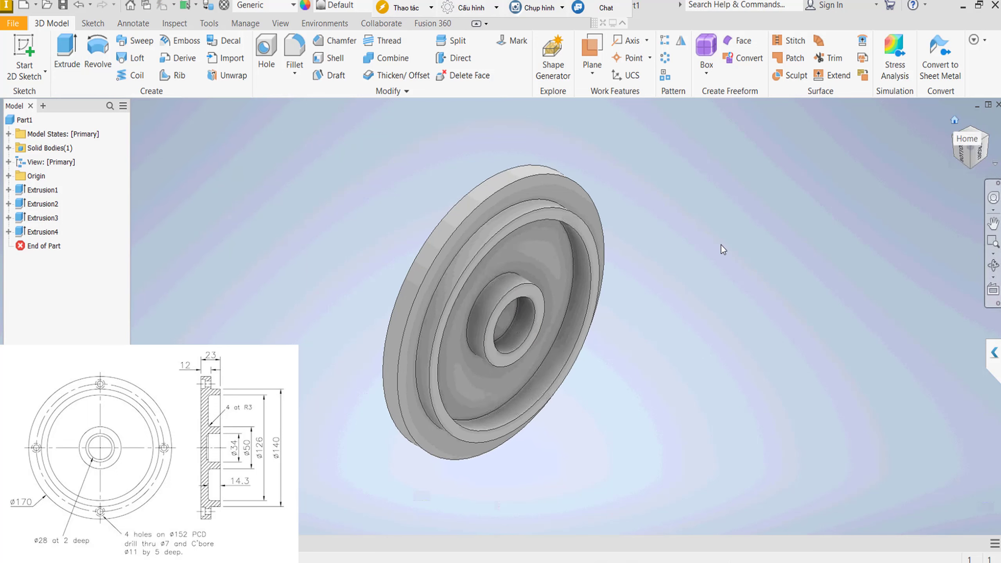
{"action": "left_click", "coordinate": [485, 298]}
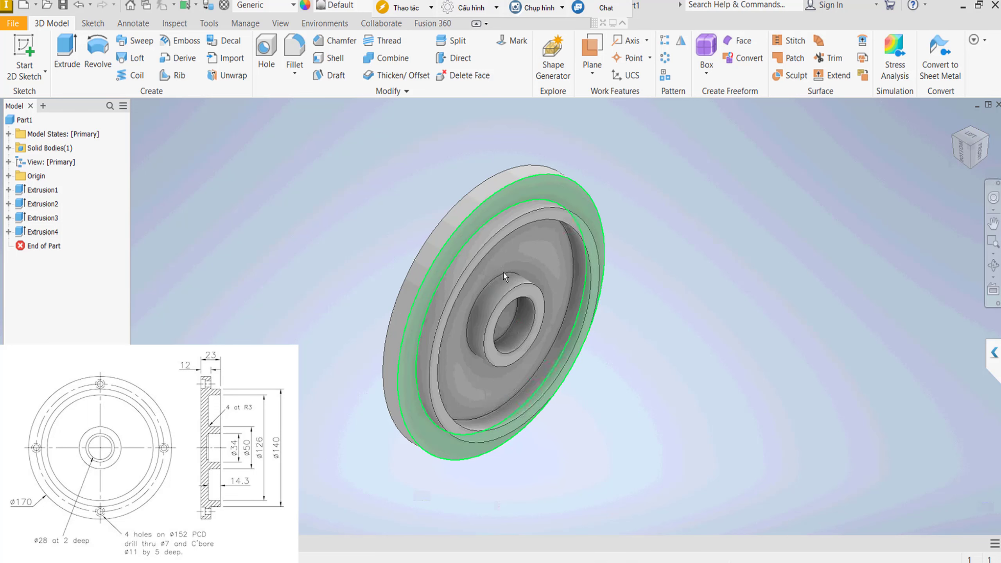
Orbit to the flange's flat 170 mm back face and open a new sketch on it
{"action": "middle_click_drag", "start_coordinate": [586, 296], "coordinate": [589, 300], "text": "shift"}
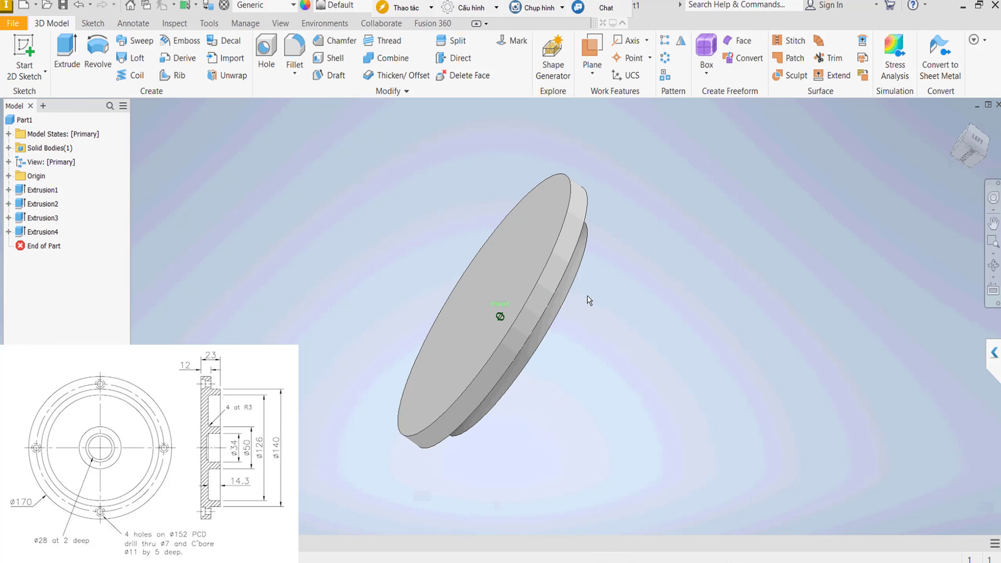
{"action": "right_click", "coordinate": [526, 252]}
{"action": "left_click", "coordinate": [522, 288]}
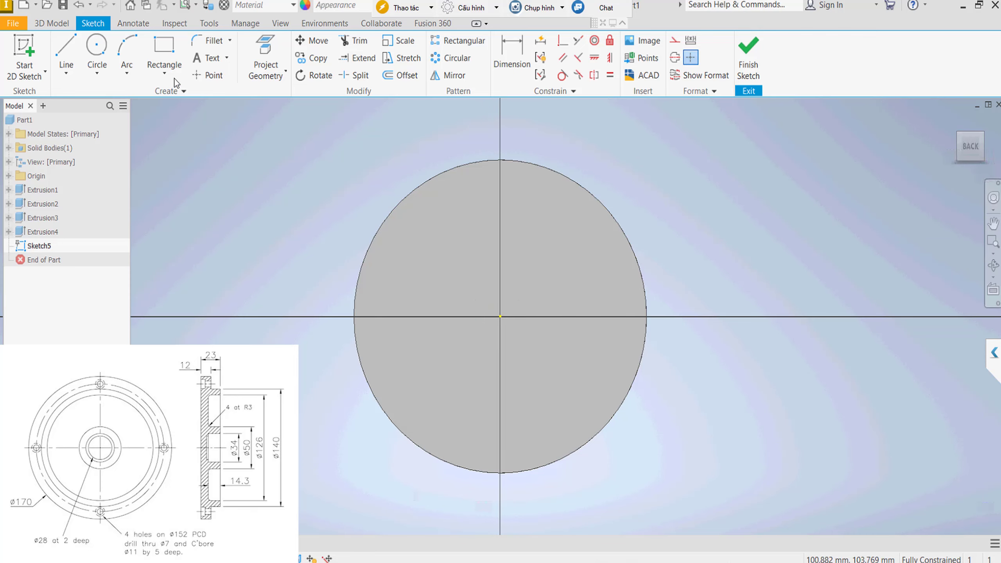
{"action": "left_click", "coordinate": [211, 76]}
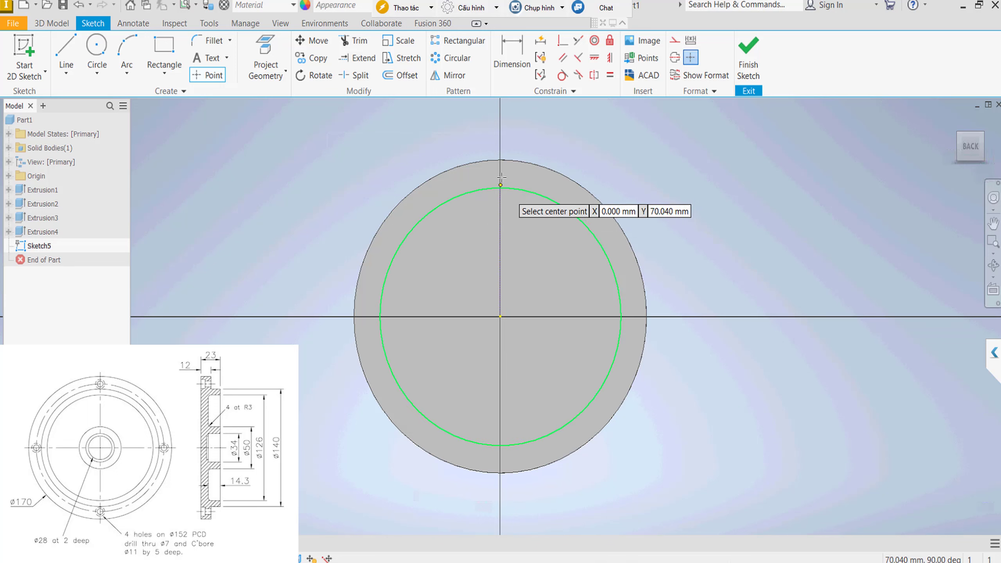
{"action": "key", "text": "Escape"}
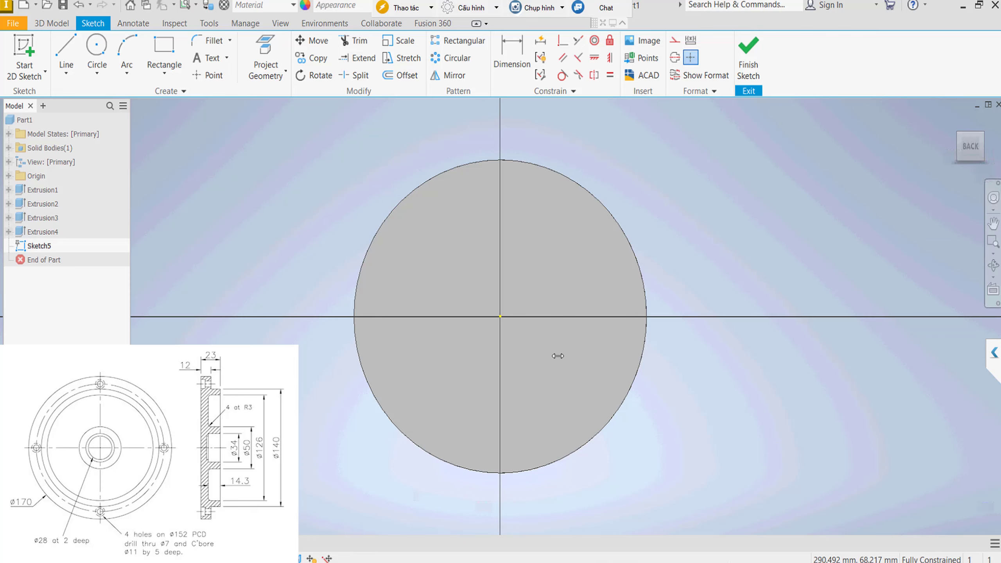
Draw a circle of about 150 mm diameter centred on the origin
{"action": "left_click", "coordinate": [107, 53]}
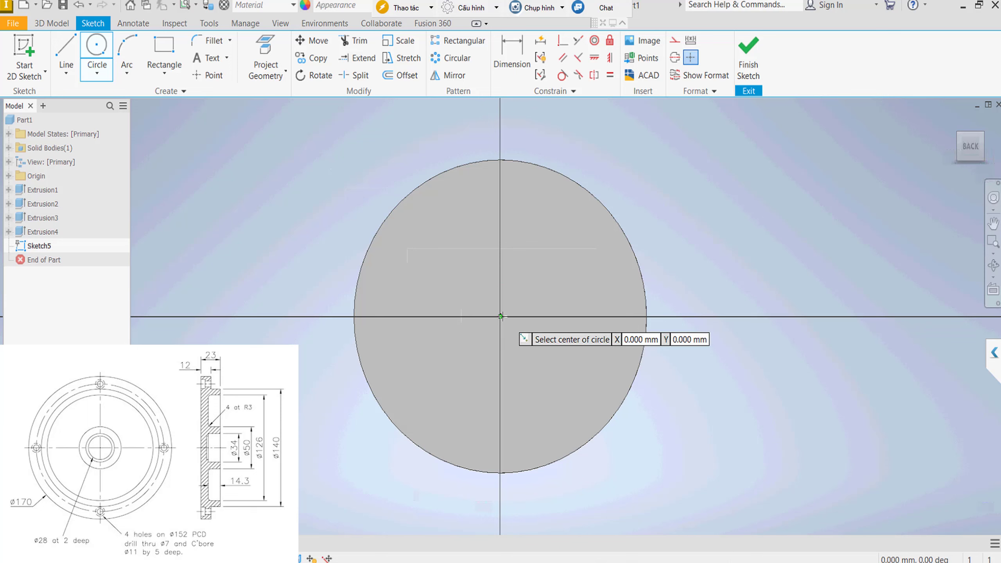
{"action": "left_click", "coordinate": [500, 316]}
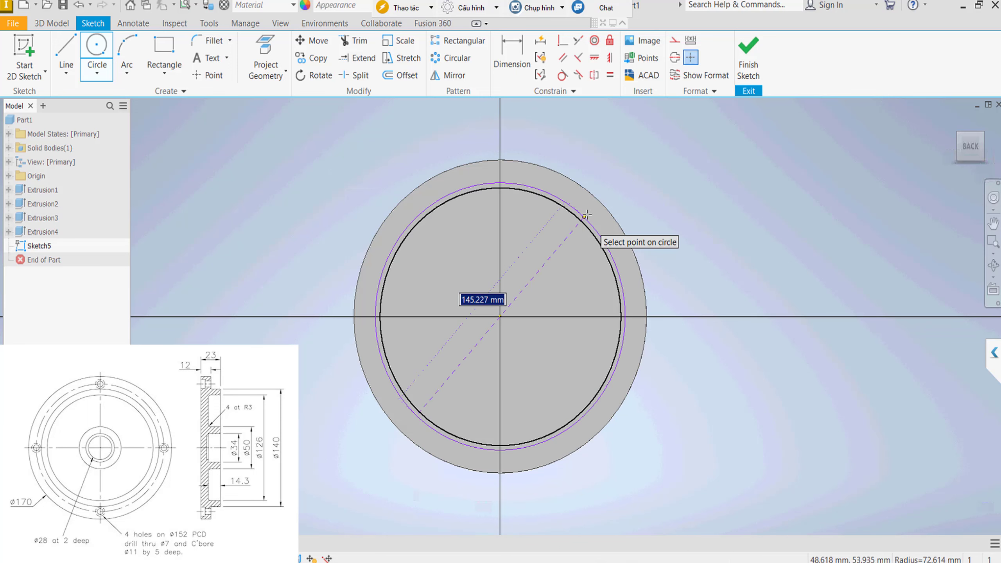
{"action": "type", "text": "150"}
{"action": "key", "text": "Return"}
{"action": "key", "text": "Escape"}
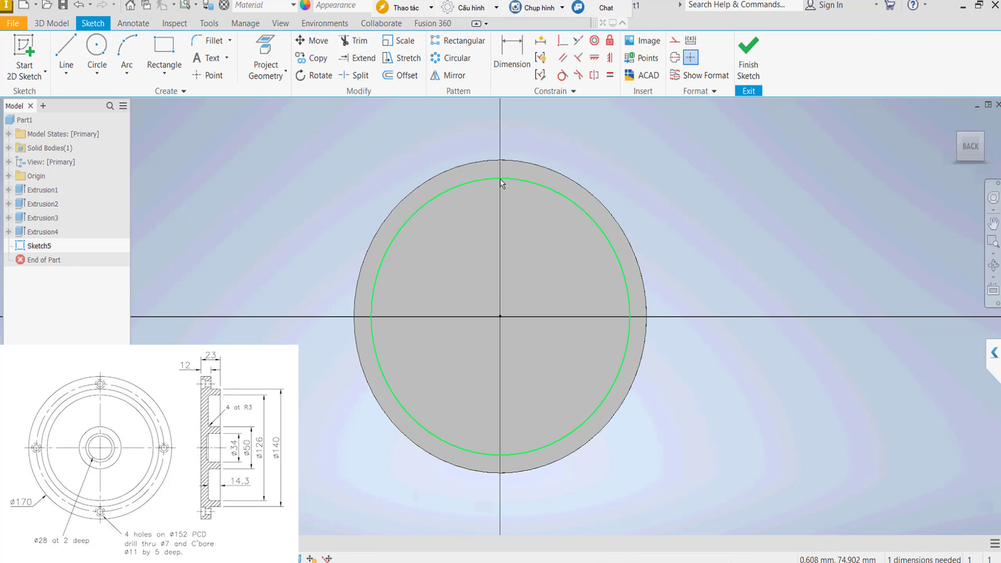
Dimension the circle to Ø152 and convert it to construction geometry
{"action": "right_click", "coordinate": [648, 158]}
{"action": "left_click", "coordinate": [601, 211]}
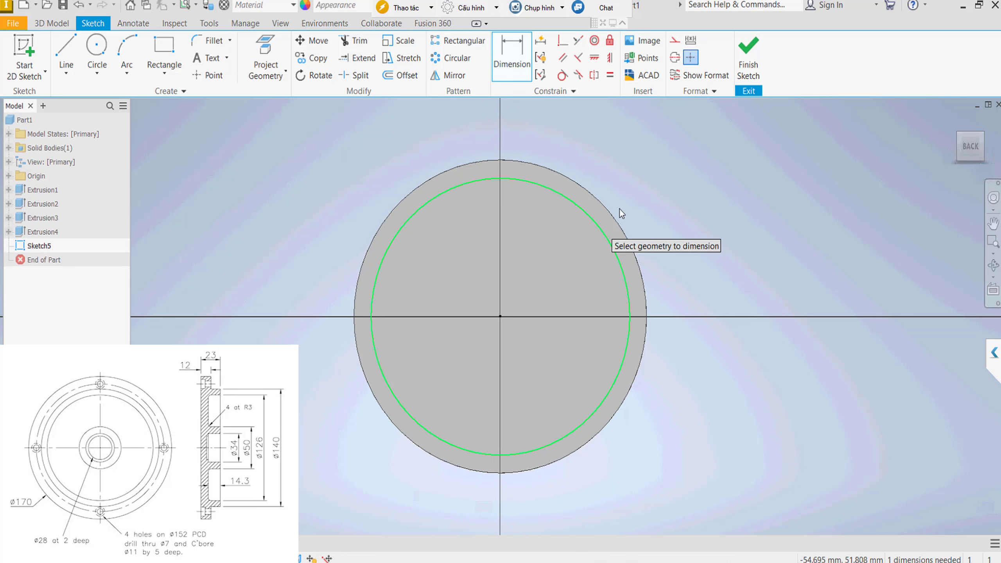
{"action": "left_click", "coordinate": [611, 236]}
{"action": "left_click", "coordinate": [665, 201]}
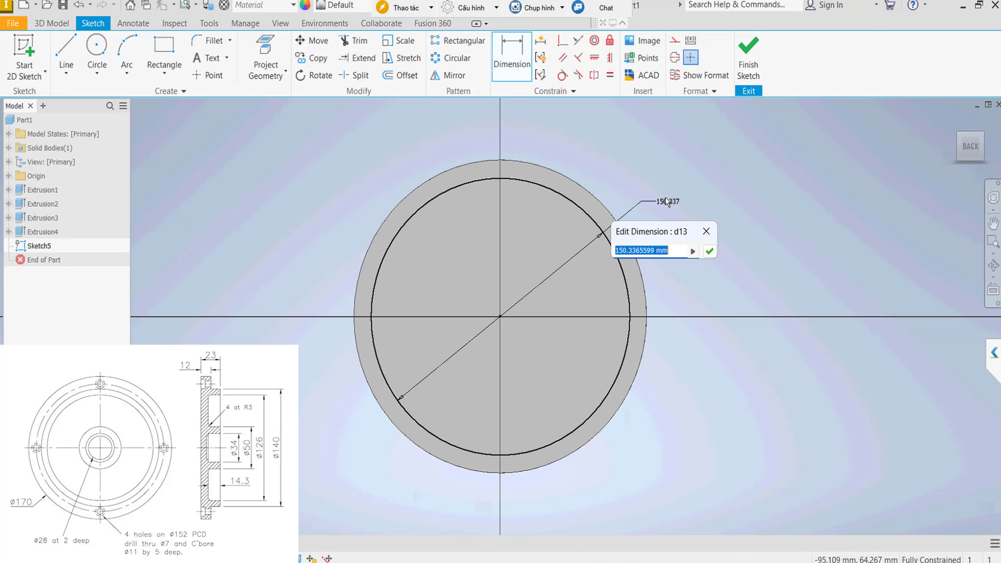
{"action": "type", "text": "152"}
{"action": "key", "text": "Return"}
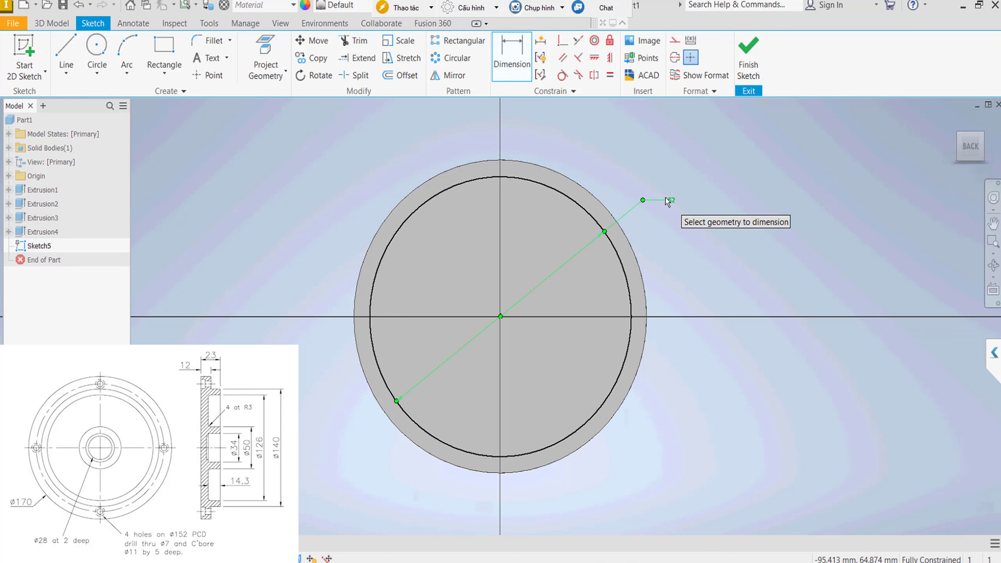
{"action": "key", "text": "Escape"}
{"action": "left_click", "coordinate": [577, 203]}
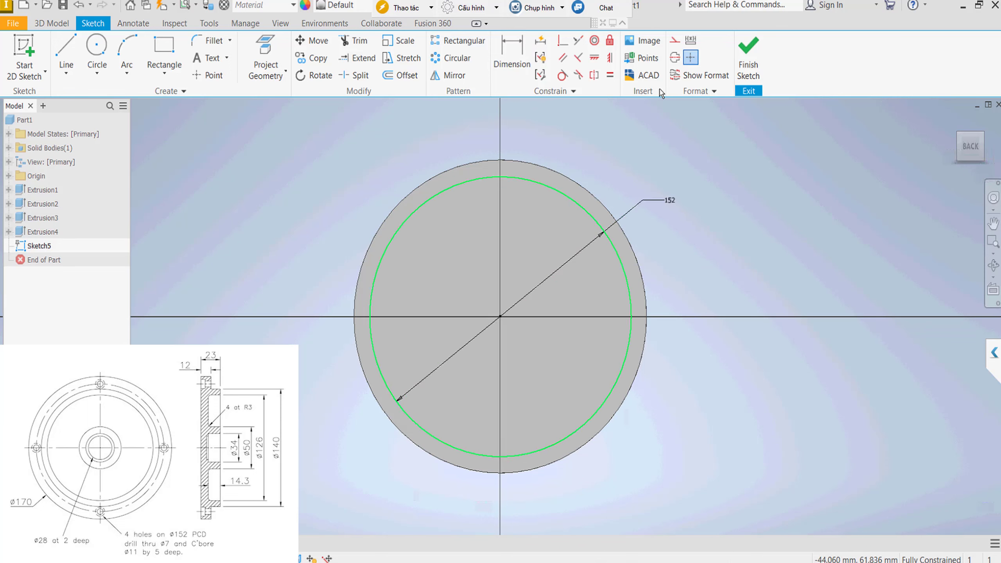
{"action": "left_click", "coordinate": [673, 41]}
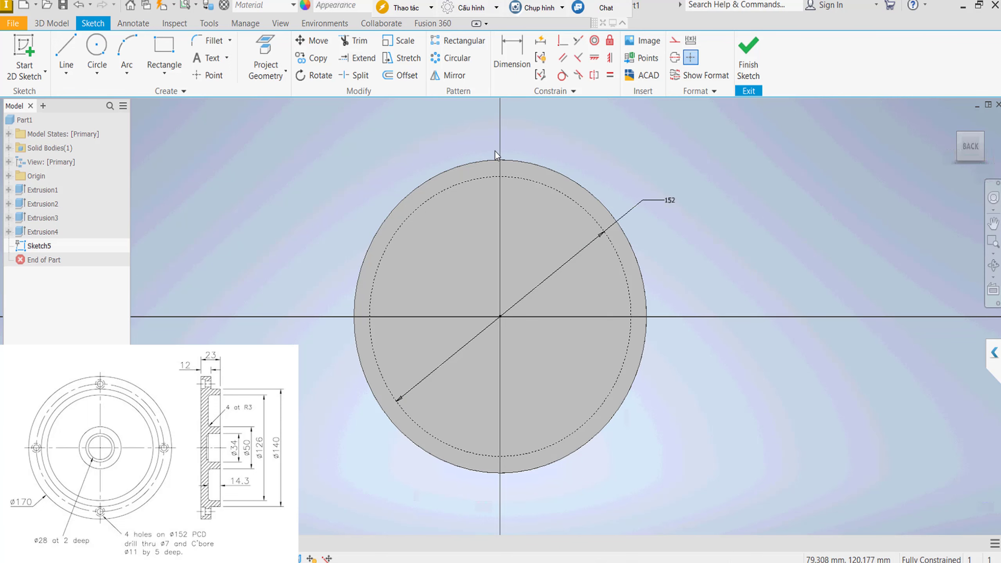
Project the part's Y axis into the back-face sketch
{"action": "scroll", "coordinate": [496, 175], "scroll_direction": "up", "scroll_amount": 3}
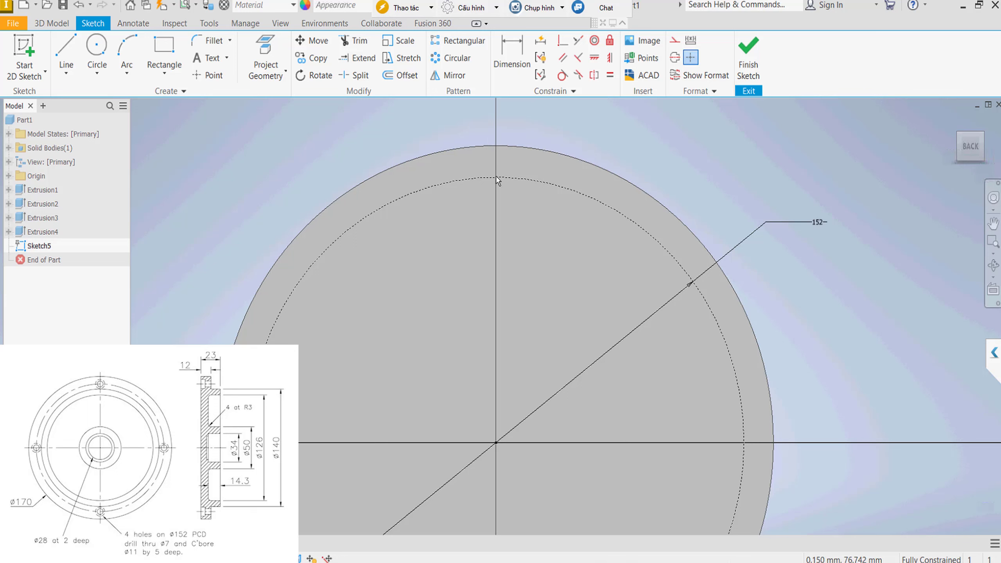
{"action": "scroll", "coordinate": [496, 176], "scroll_direction": "down", "scroll_amount": 2}
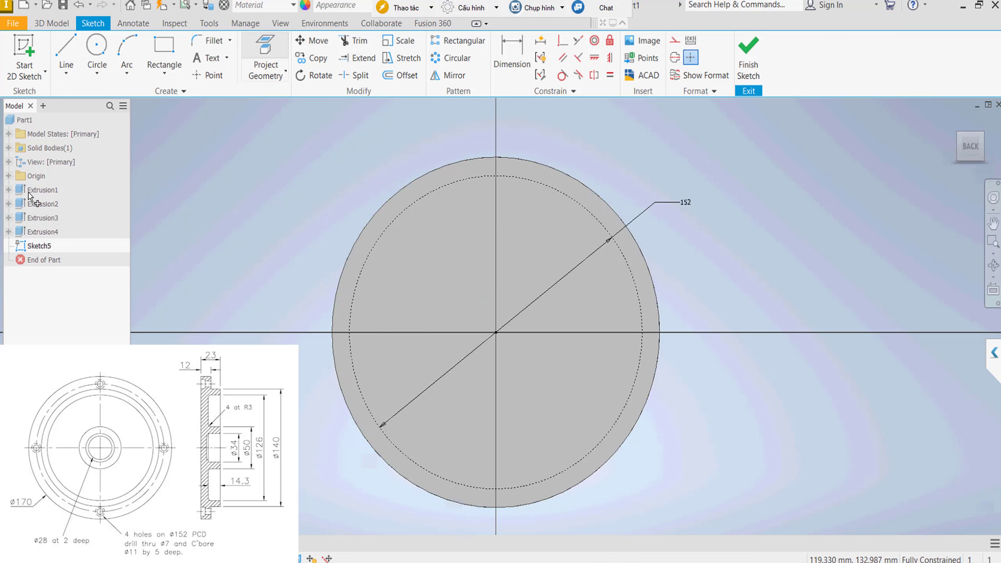
{"action": "left_click", "coordinate": [273, 53]}
{"action": "left_click", "coordinate": [9, 175]}
{"action": "left_click", "coordinate": [48, 246]}
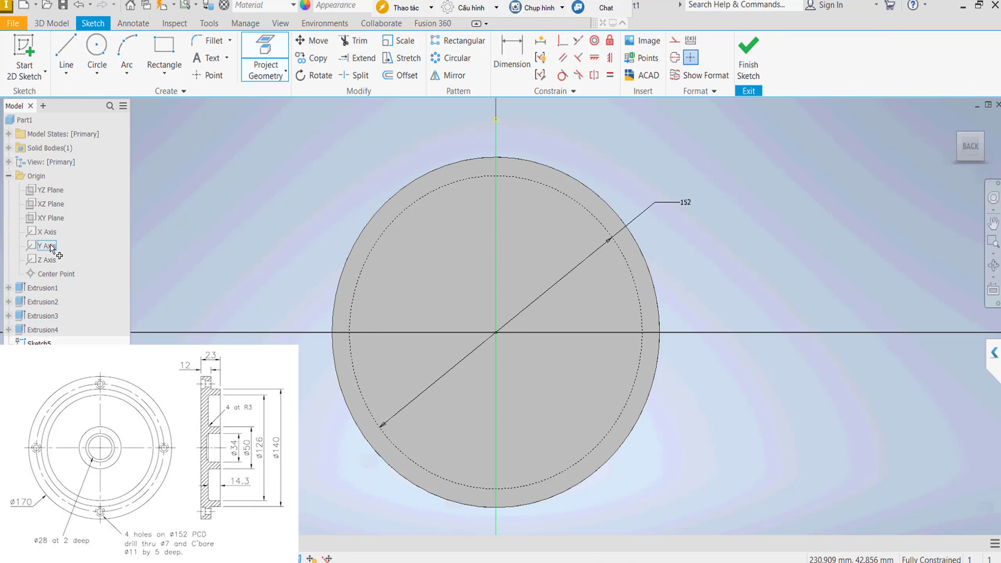
{"action": "key", "text": "Escape"}
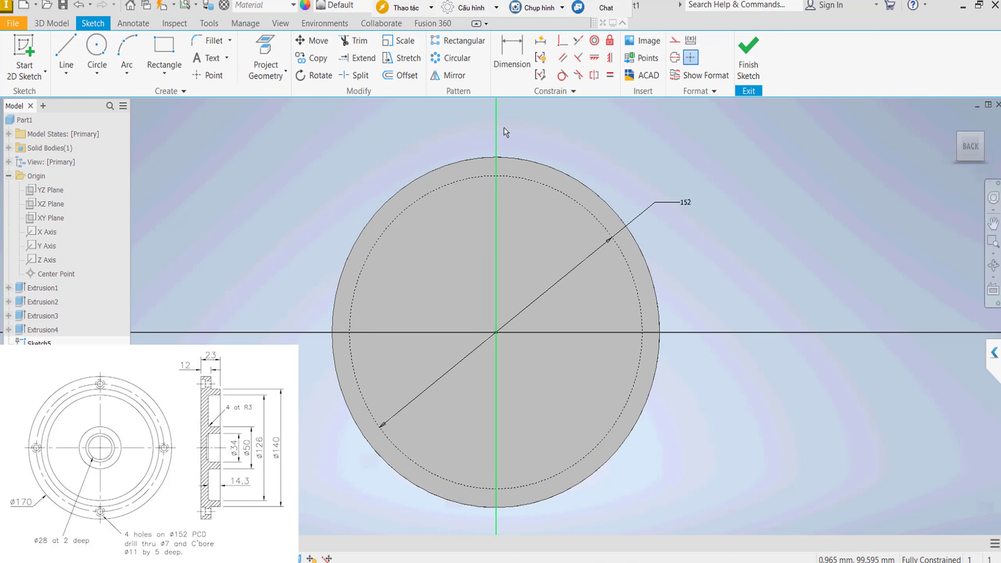
Make the projected axis construction and mark a point where it meets the Ø152 circle
{"action": "left_click", "coordinate": [674, 40]}
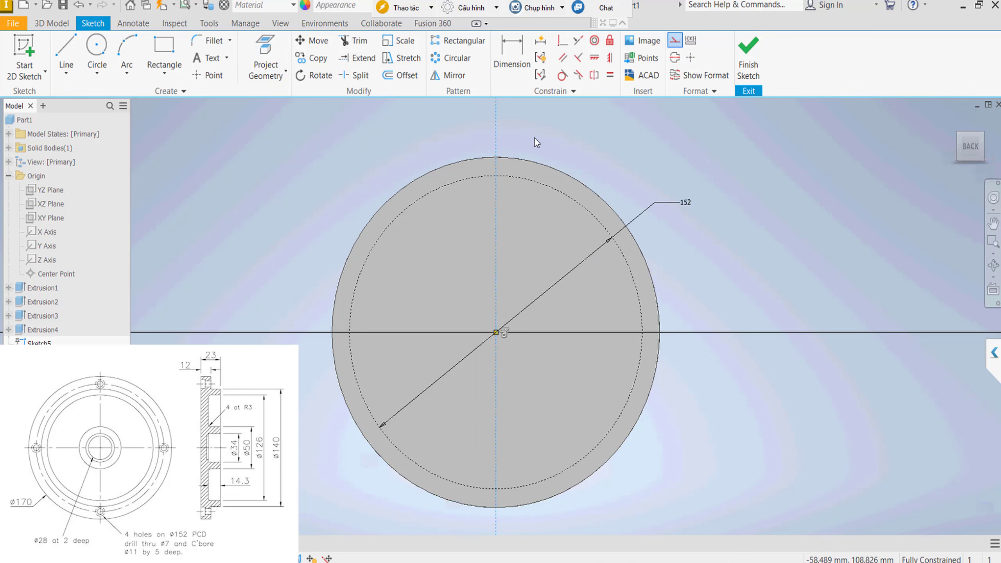
{"action": "left_click", "coordinate": [492, 176]}
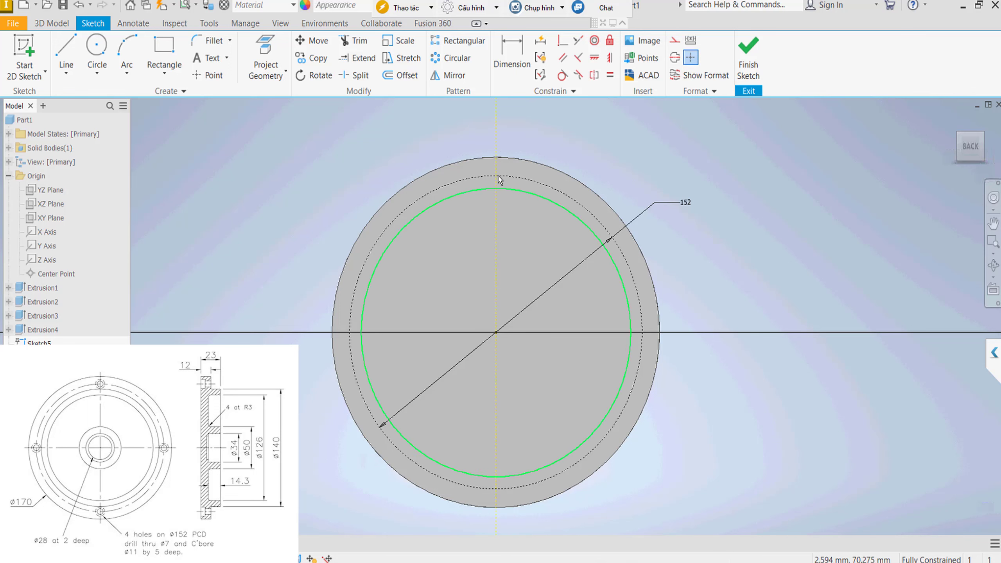
{"action": "left_click", "coordinate": [216, 75]}
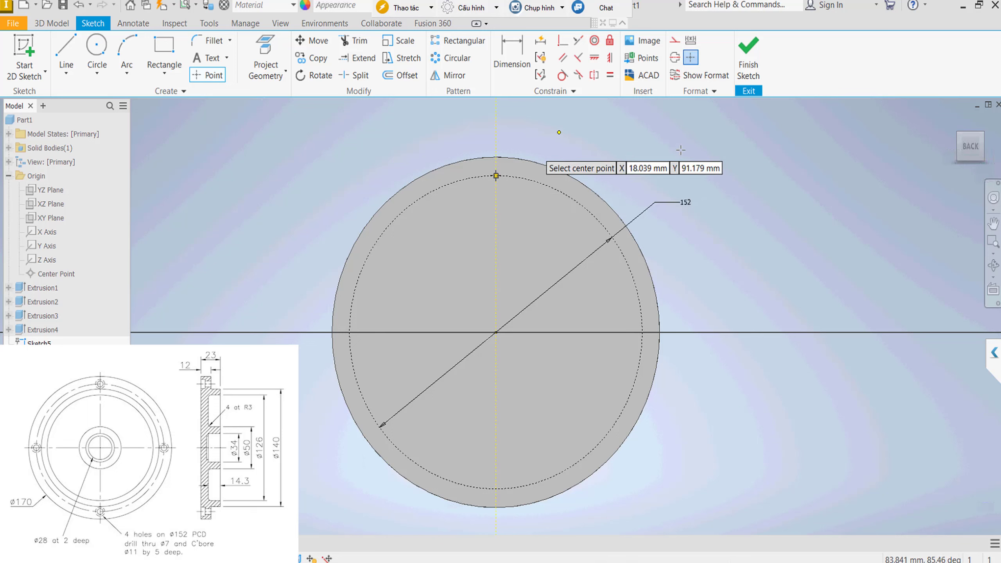
{"action": "key", "text": "Escape"}
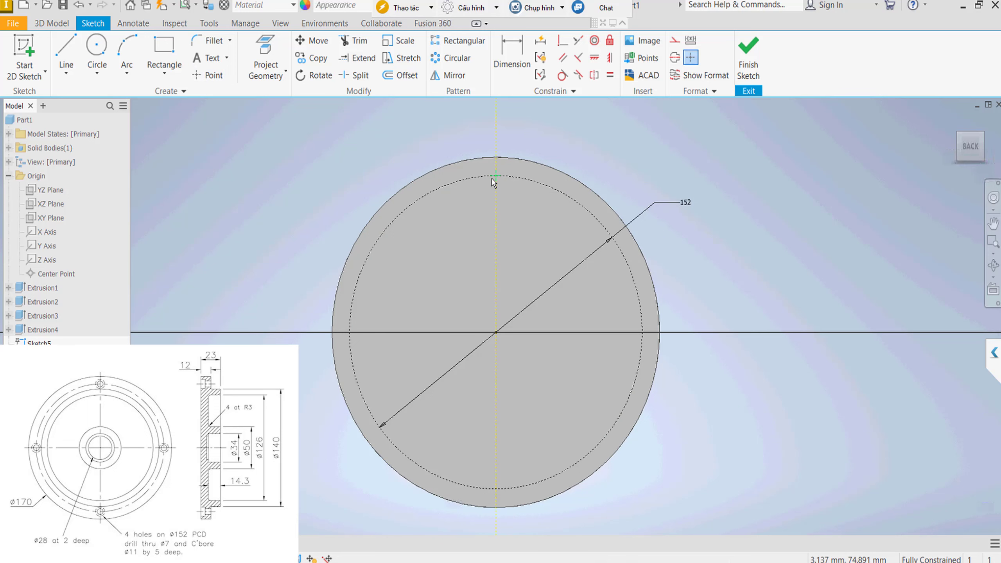
Finish Sketch5, then orbit and zoom to see the sketched flange face close up
{"action": "left_click", "coordinate": [759, 65]}
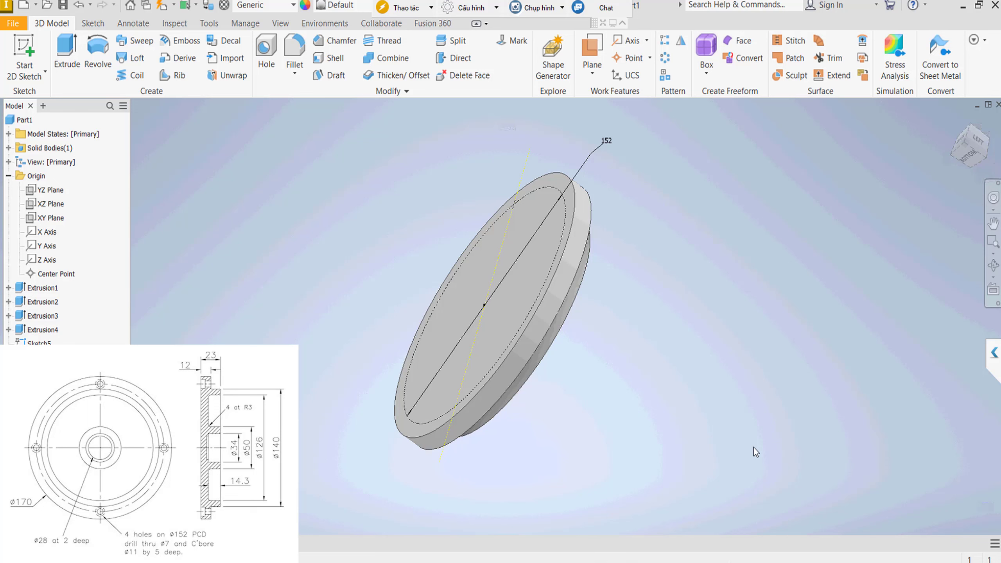
{"action": "mouse_move", "coordinate": [969, 144]}
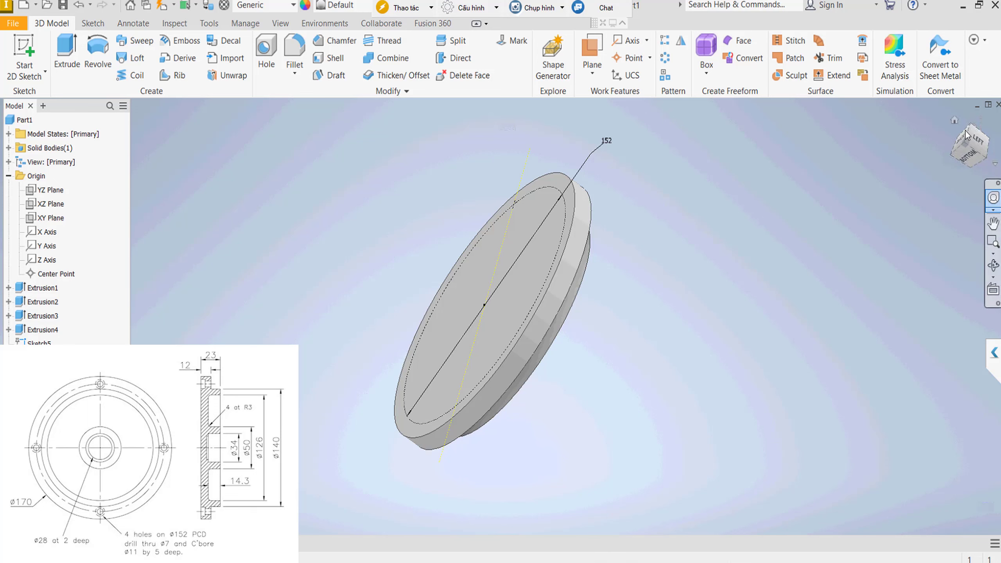
{"action": "left_click", "coordinate": [954, 120]}
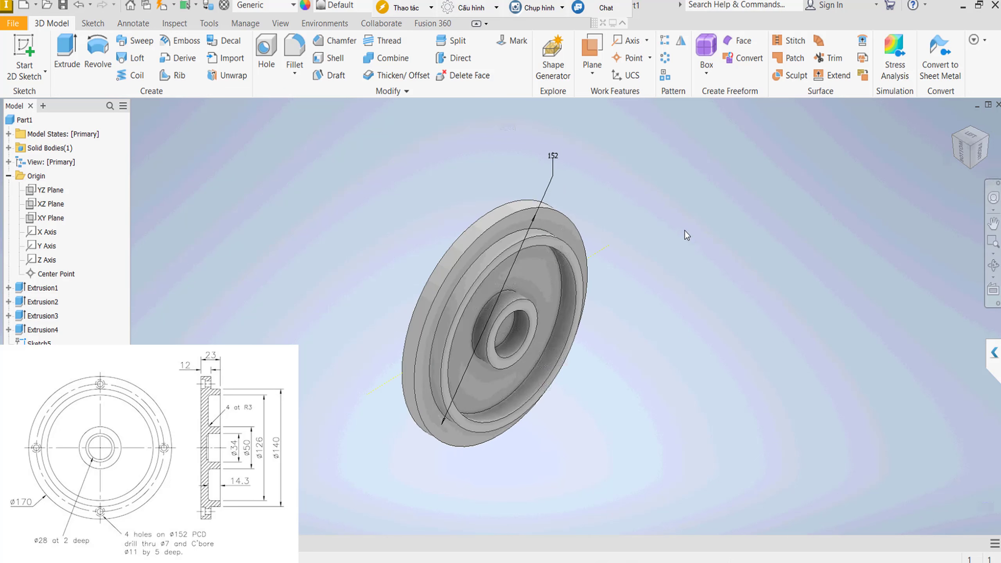
{"action": "mouse_move", "coordinate": [685, 230]}
{"action": "middle_mouse_down", "text": "shift"}
{"action": "mouse_move", "coordinate": [618, 249]}
{"action": "mouse_move", "coordinate": [650, 252]}
{"action": "middle_mouse_up", "text": "shift"}
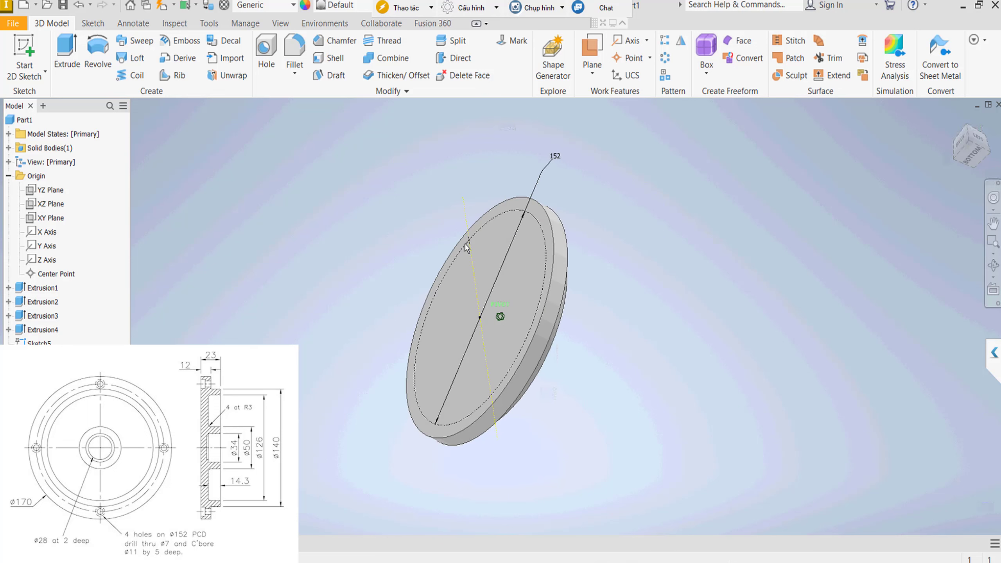
{"action": "scroll", "coordinate": [424, 218], "scroll_direction": "up", "scroll_amount": 3}
{"action": "scroll", "coordinate": [423, 218], "scroll_direction": "up", "scroll_amount": 2}
{"action": "mouse_move", "coordinate": [424, 218]}
{"action": "middle_mouse_down", "text": "shift"}
{"action": "mouse_move", "coordinate": [433, 206]}
{"action": "mouse_move", "coordinate": [367, 194]}
{"action": "middle_mouse_up", "text": "shift"}
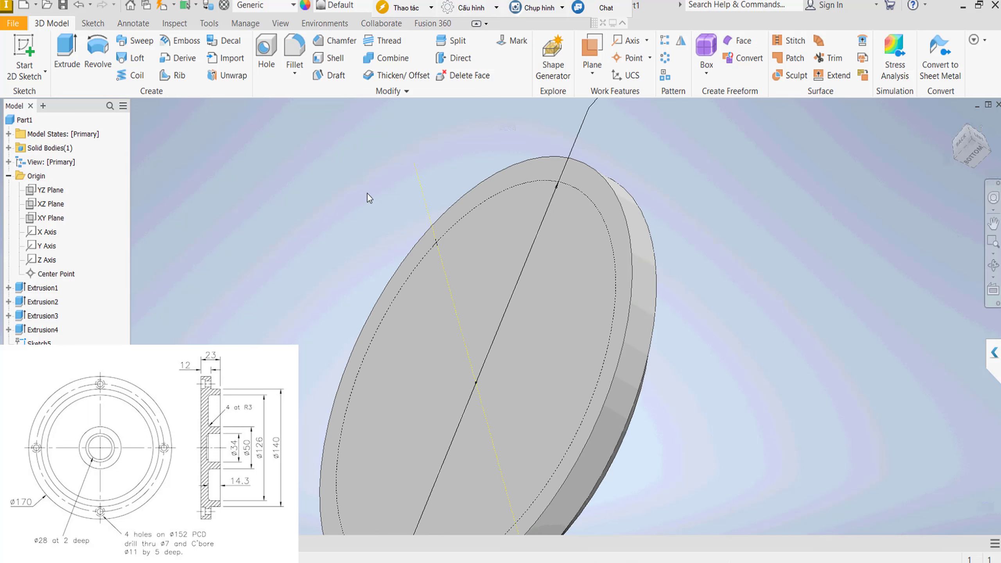
Start a simple hole with a counterbore seat at the sketched point
{"action": "left_click", "coordinate": [265, 51]}
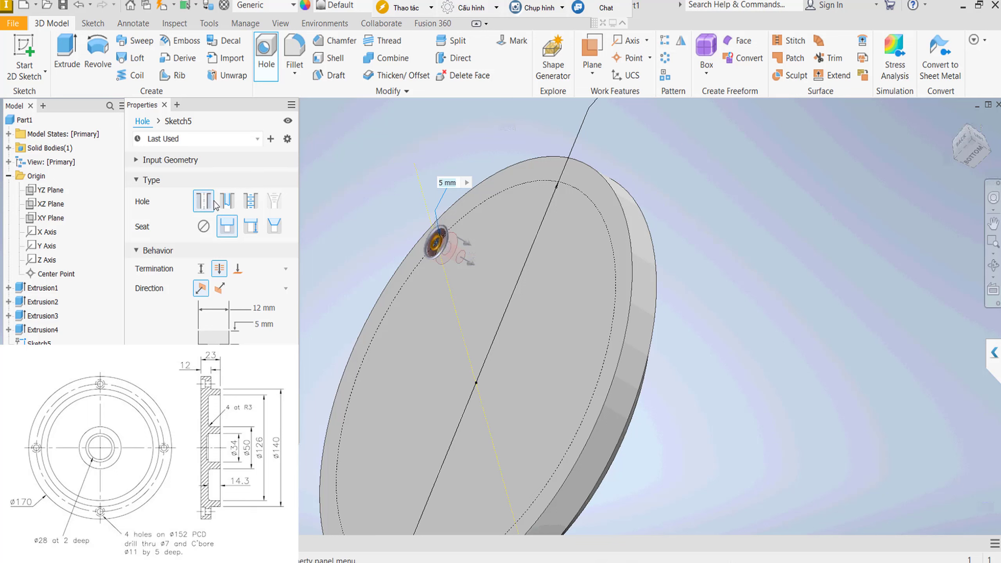
{"action": "left_click", "coordinate": [250, 205]}
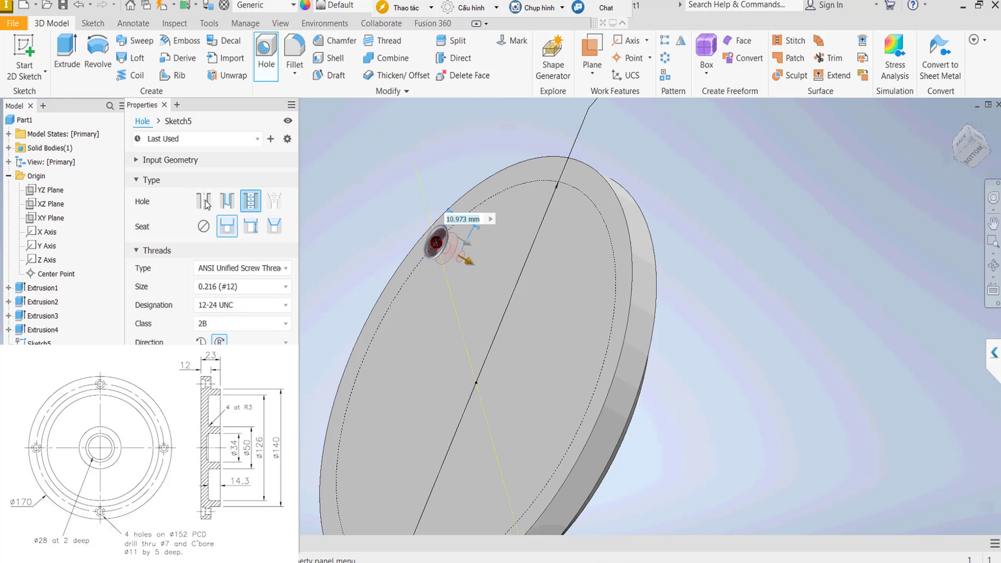
{"action": "left_click", "coordinate": [207, 200]}
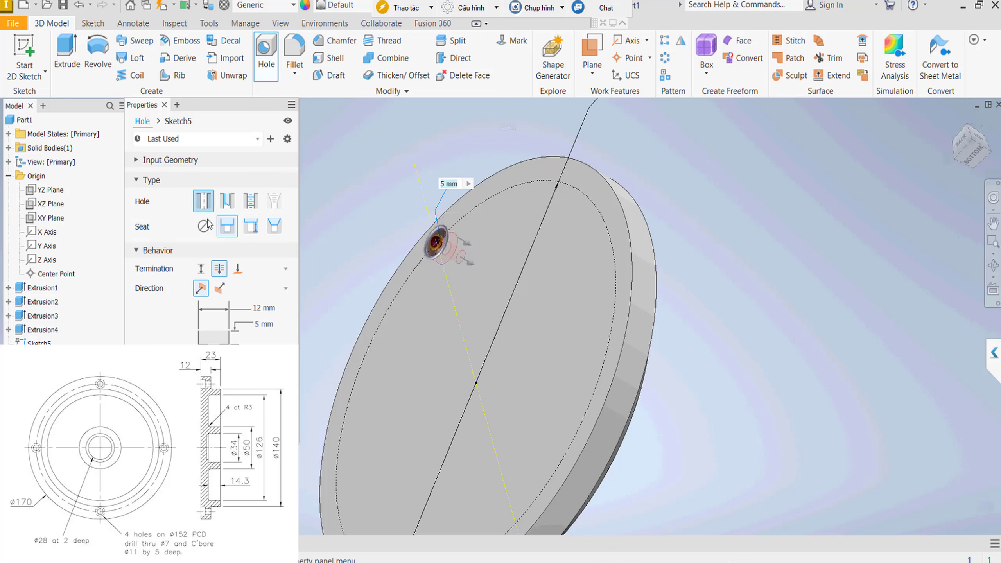
{"action": "left_click", "coordinate": [227, 227]}
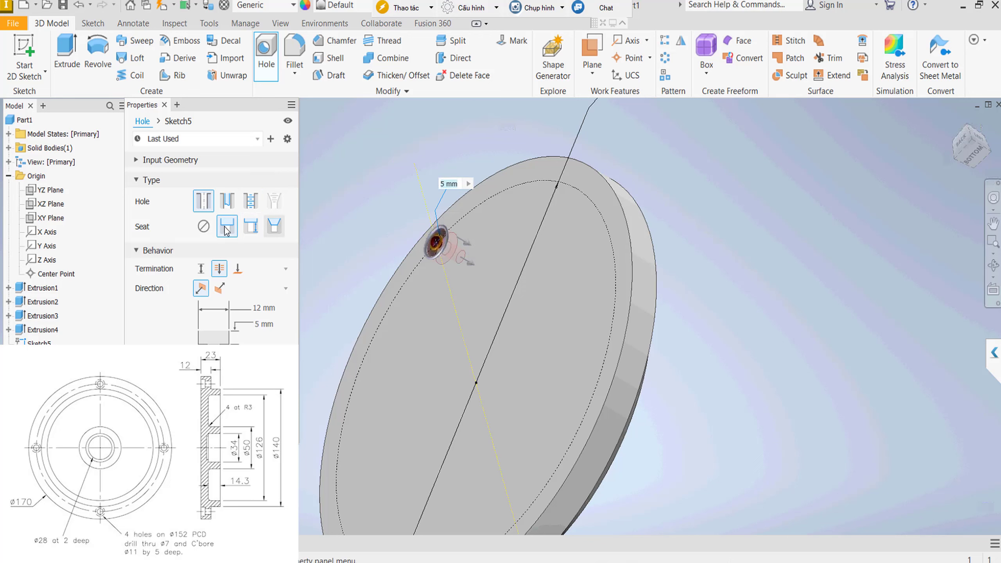
{"action": "left_click", "coordinate": [206, 235]}
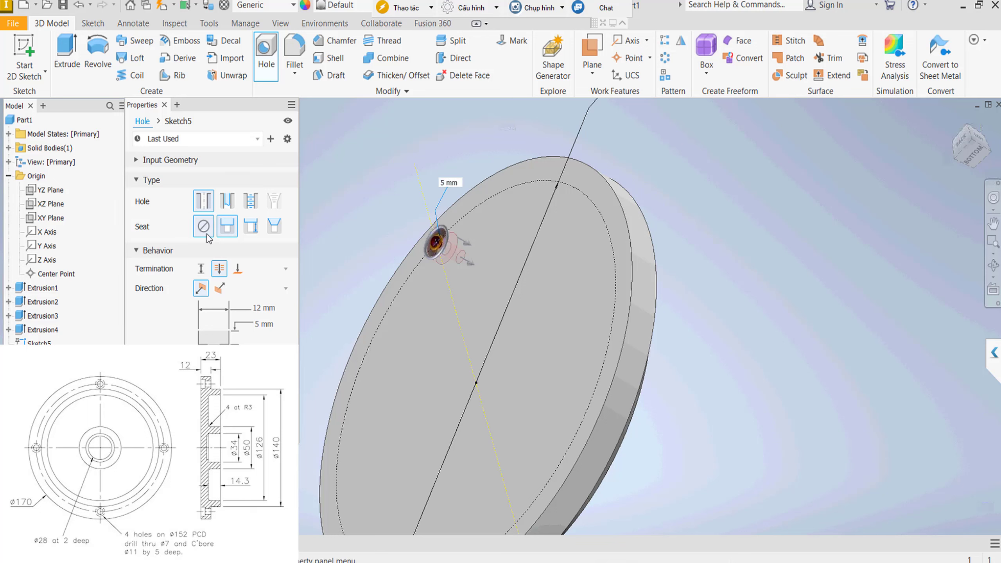
{"action": "left_click", "coordinate": [228, 229]}
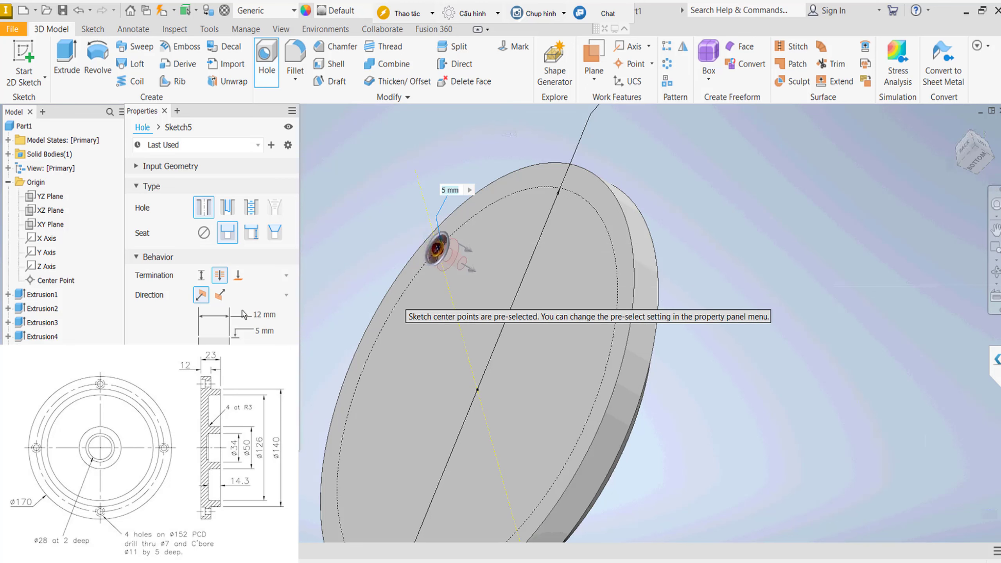
Set the counterbore to Ø11 × 5 mm deep with a 7 mm hole, and create it
{"action": "left_click", "coordinate": [272, 318]}
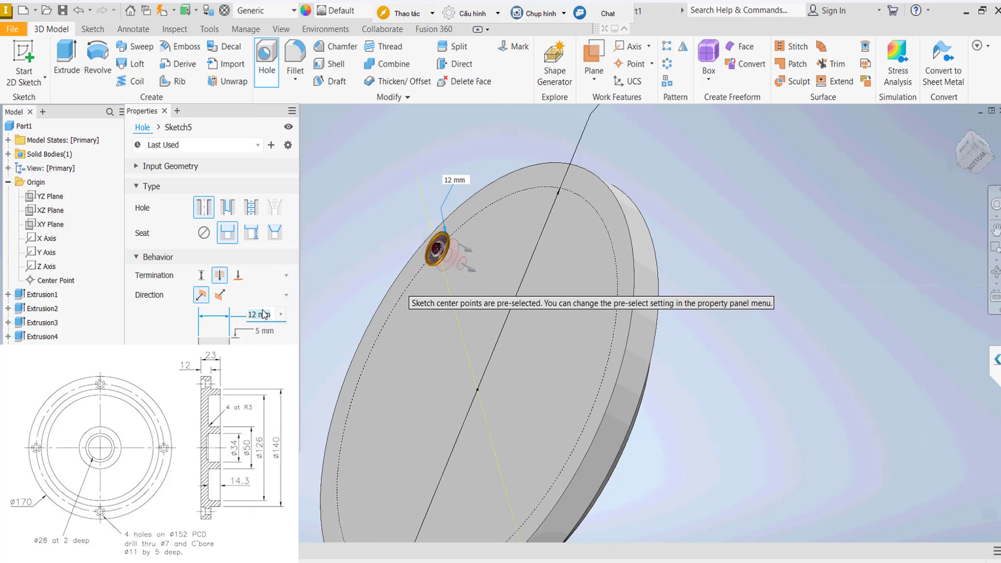
{"action": "type", "text": "11"}
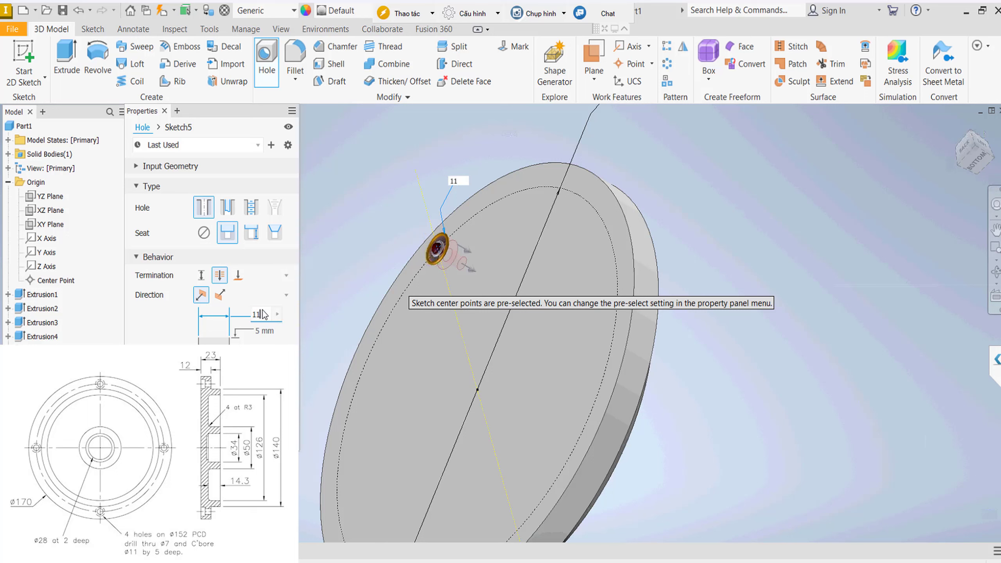
{"action": "left_click", "coordinate": [265, 330]}
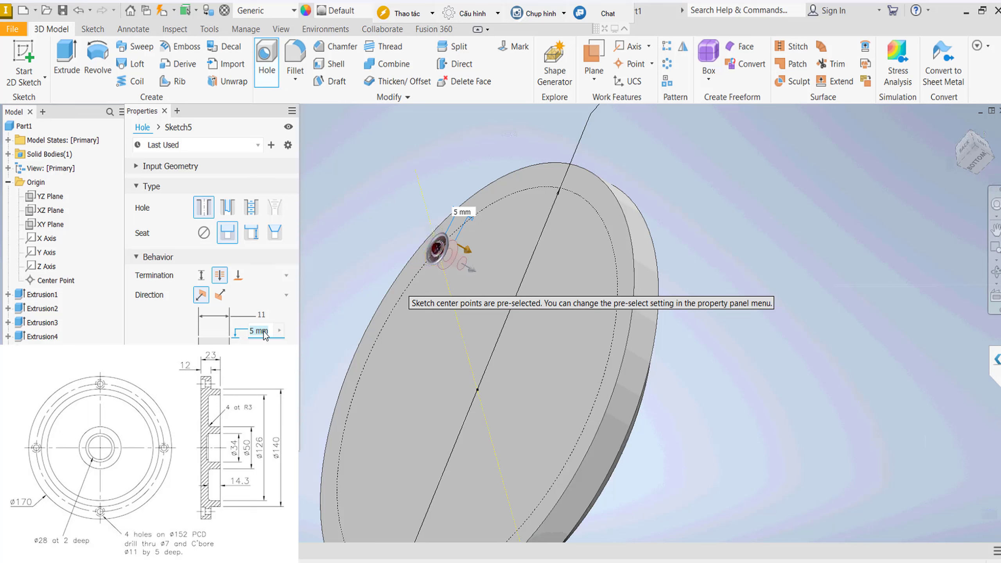
{"action": "type", "text": "5"}
{"action": "key", "text": "Return"}
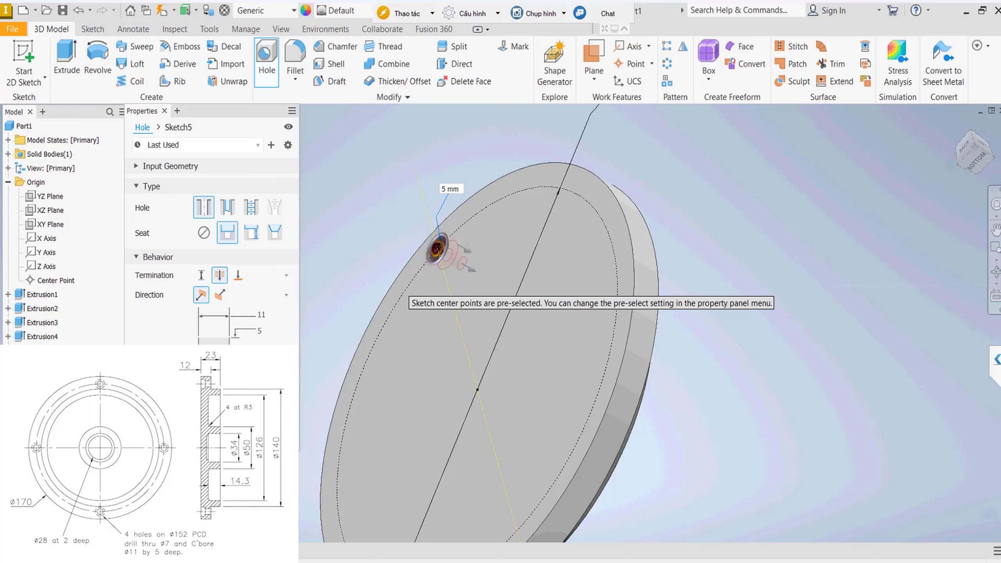
{"action": "type", "text": "7"}
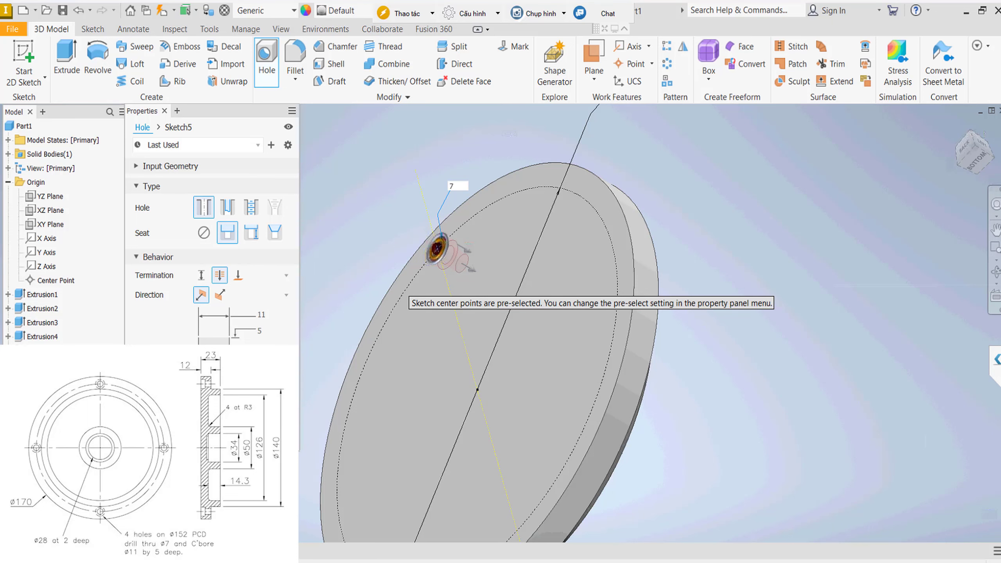
{"action": "key", "text": "Return"}
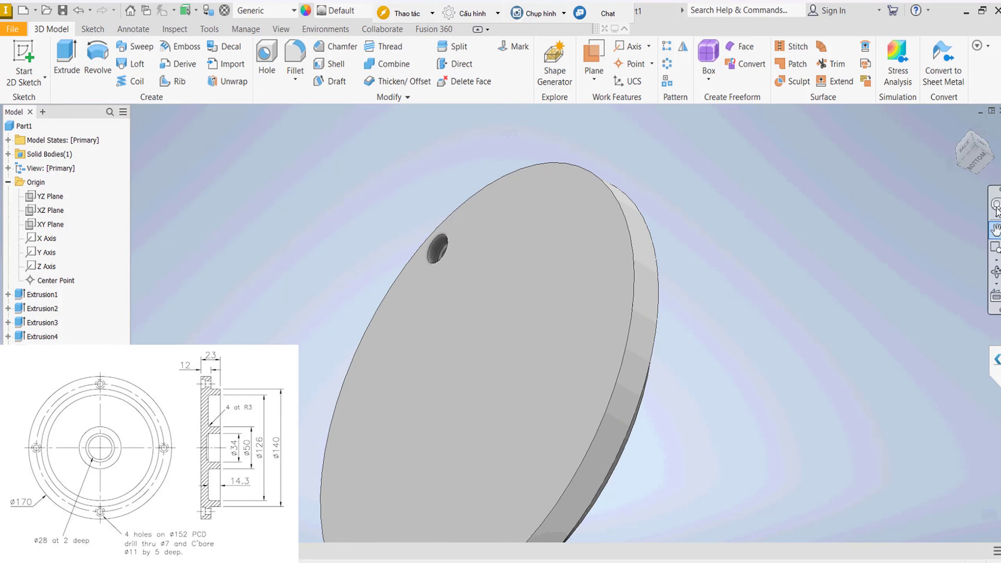
View the disc face-on from the back and start a Circular Pattern
{"action": "left_click", "coordinate": [967, 152]}
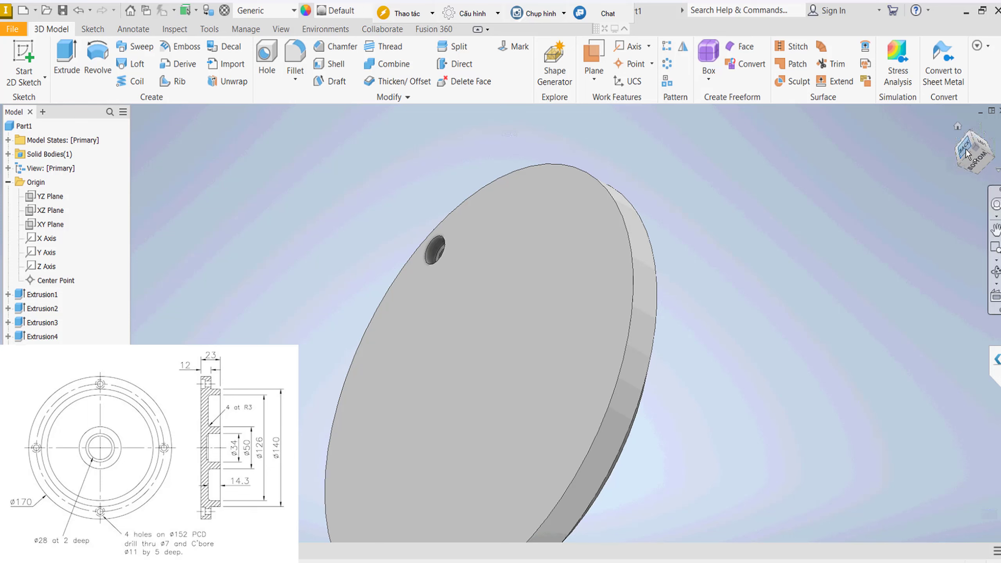
{"action": "left_click", "coordinate": [426, 324]}
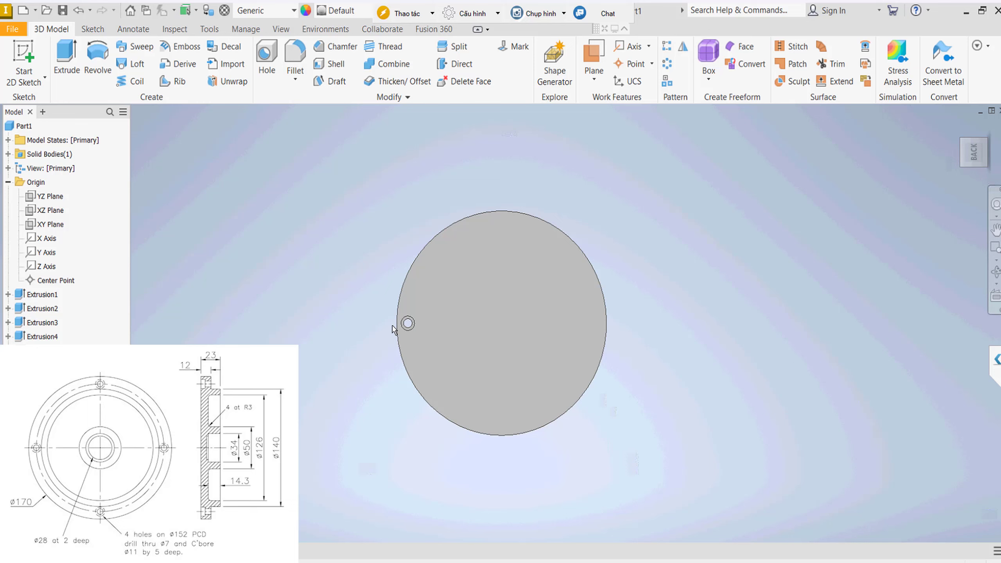
{"action": "left_click", "coordinate": [671, 69]}
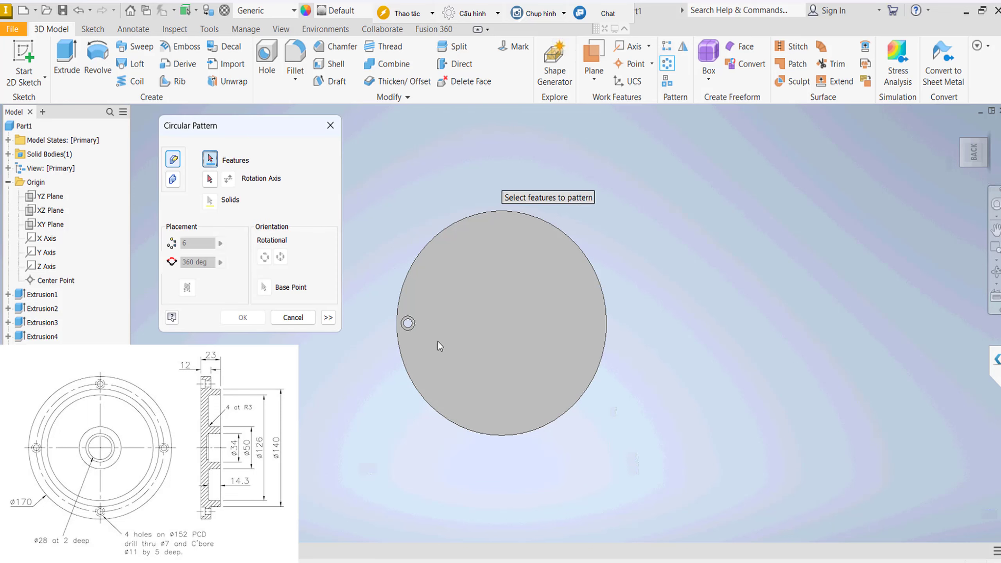
Select the counterbored hole as the feature to pattern
{"action": "mouse_move", "coordinate": [972, 150]}
{"action": "left_click", "coordinate": [958, 127]}
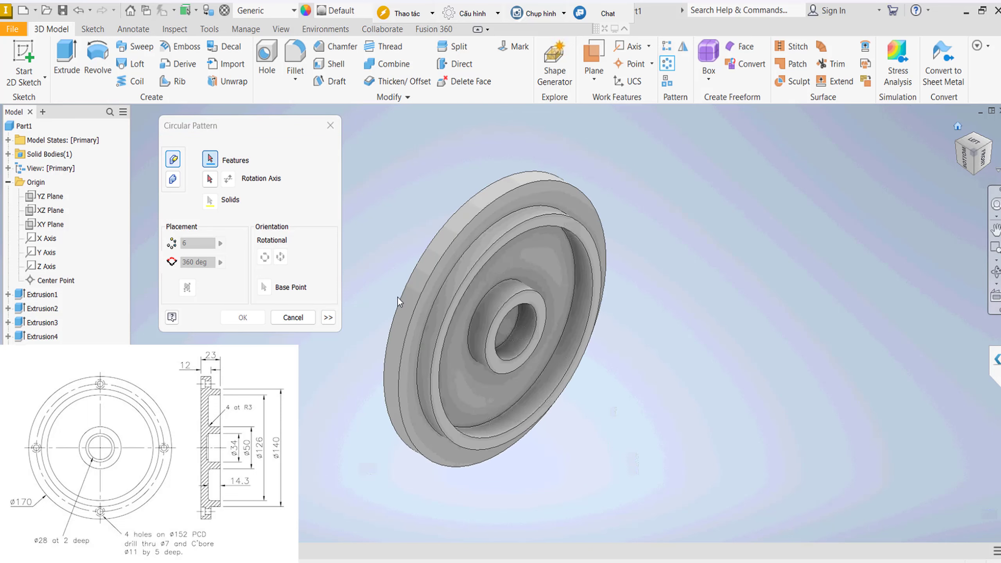
{"action": "middle_click_drag", "start_coordinate": [613, 365], "coordinate": [603, 359], "text": "shift"}
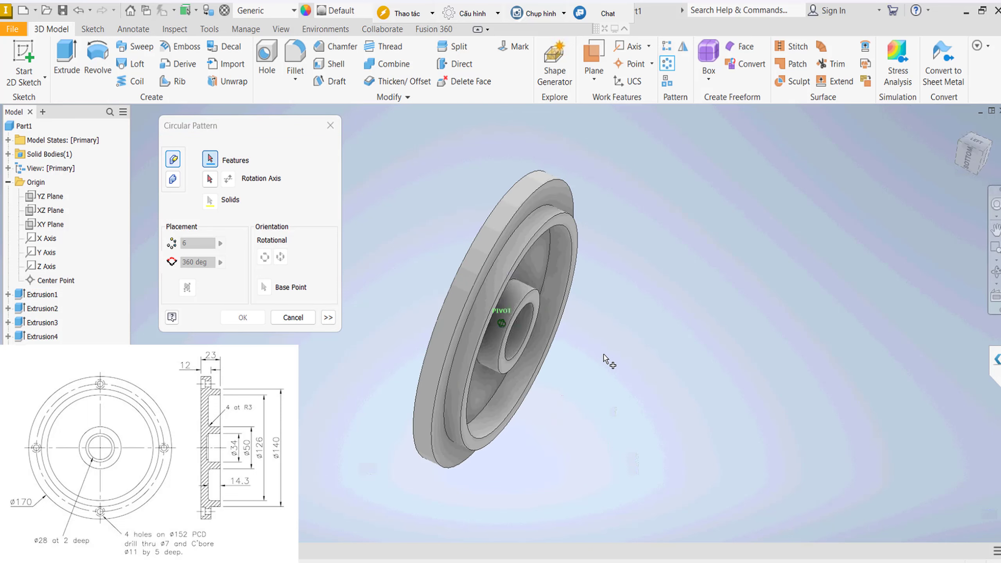
{"action": "scroll", "coordinate": [499, 229], "scroll_direction": "down", "scroll_amount": 5}
{"action": "left_click", "coordinate": [496, 224]}
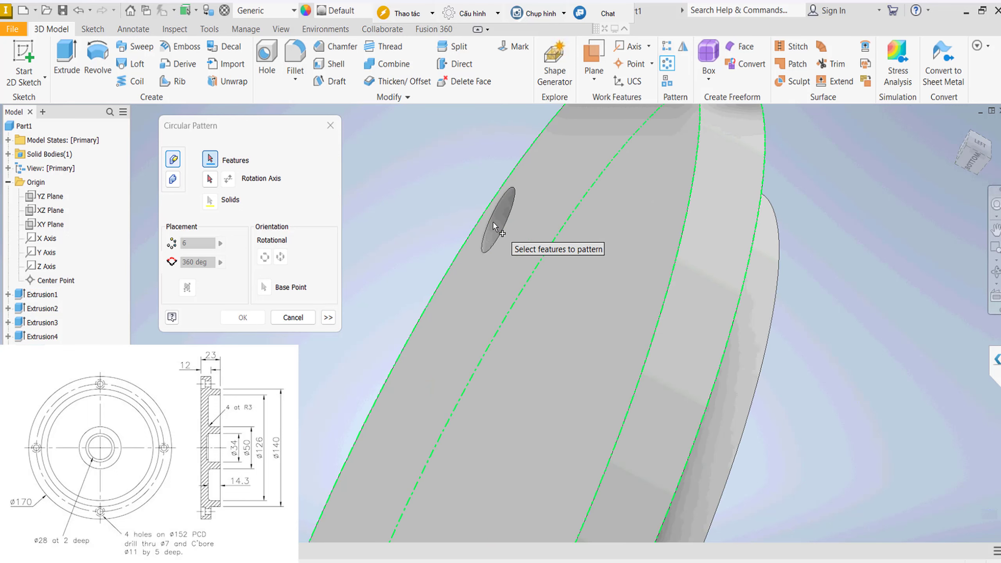
{"action": "key", "text": "Escape"}
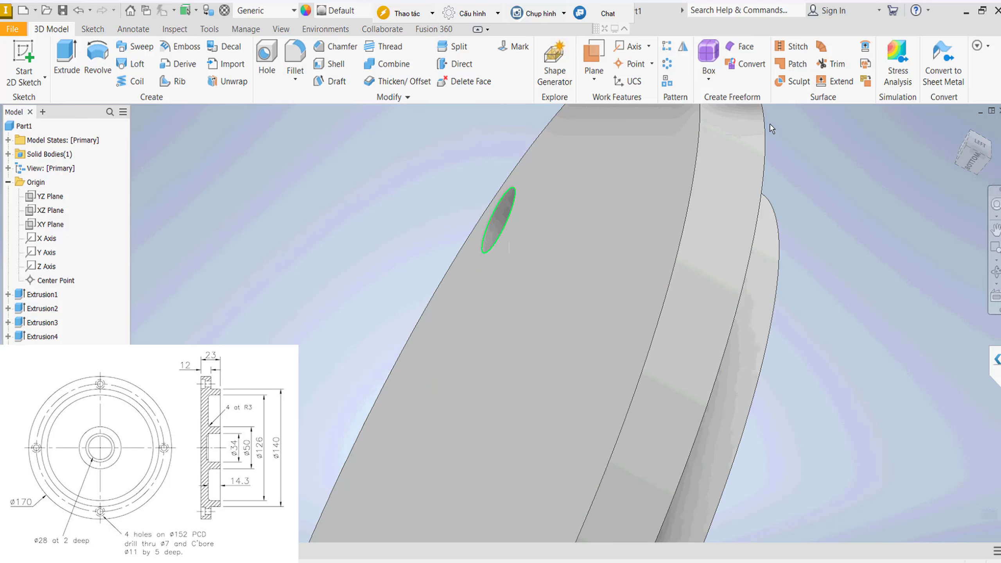
{"action": "left_click", "coordinate": [666, 66]}
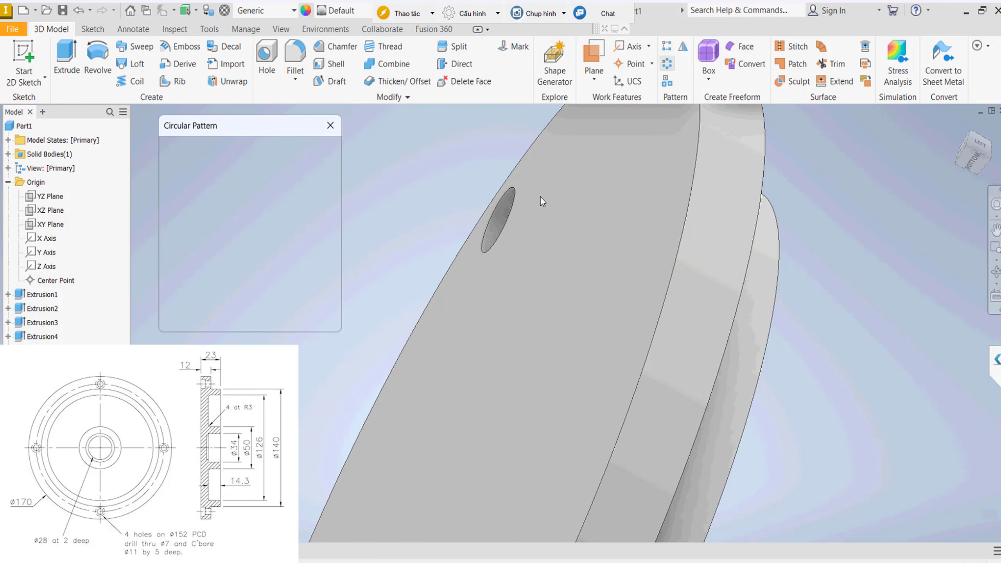
{"action": "left_click", "coordinate": [494, 224]}
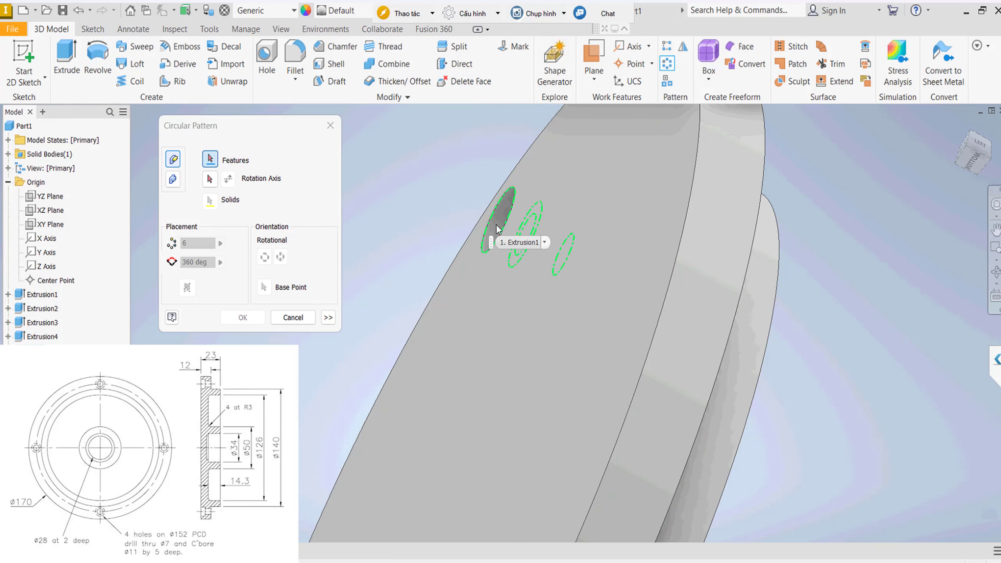
{"action": "left_click", "coordinate": [496, 226]}
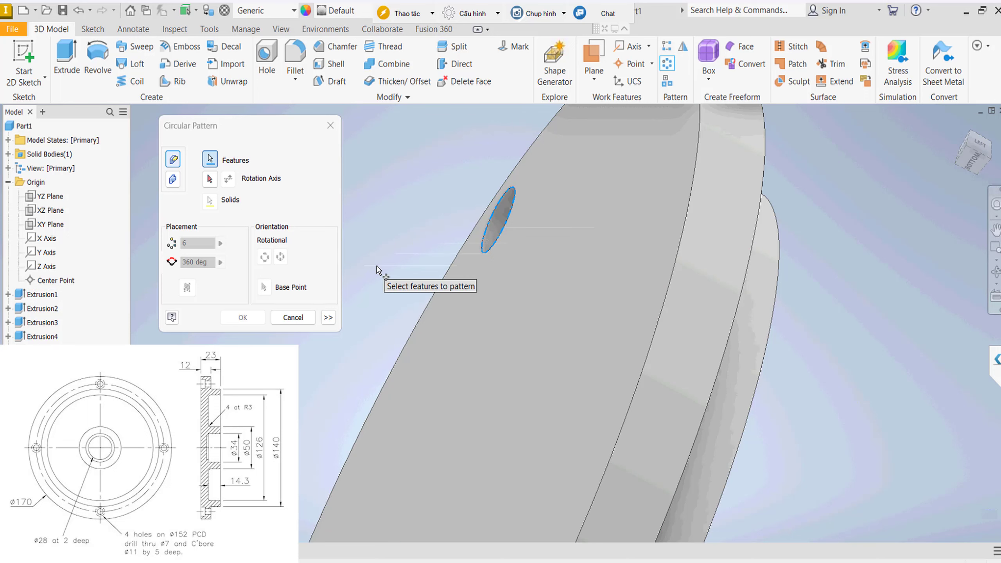
{"action": "scroll", "coordinate": [376, 266], "scroll_direction": "down", "scroll_amount": 2}
{"action": "scroll", "coordinate": [443, 333], "scroll_direction": "down", "scroll_amount": 2}
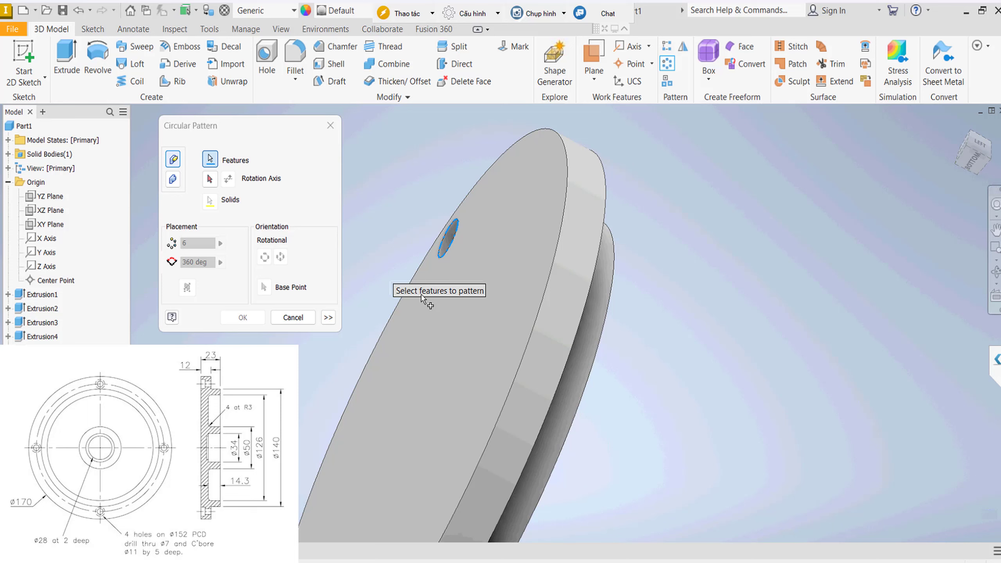
Use the disc's cylindrical face as rotation axis, set 4 occurrences, and apply the pattern
{"action": "left_click", "coordinate": [208, 180]}
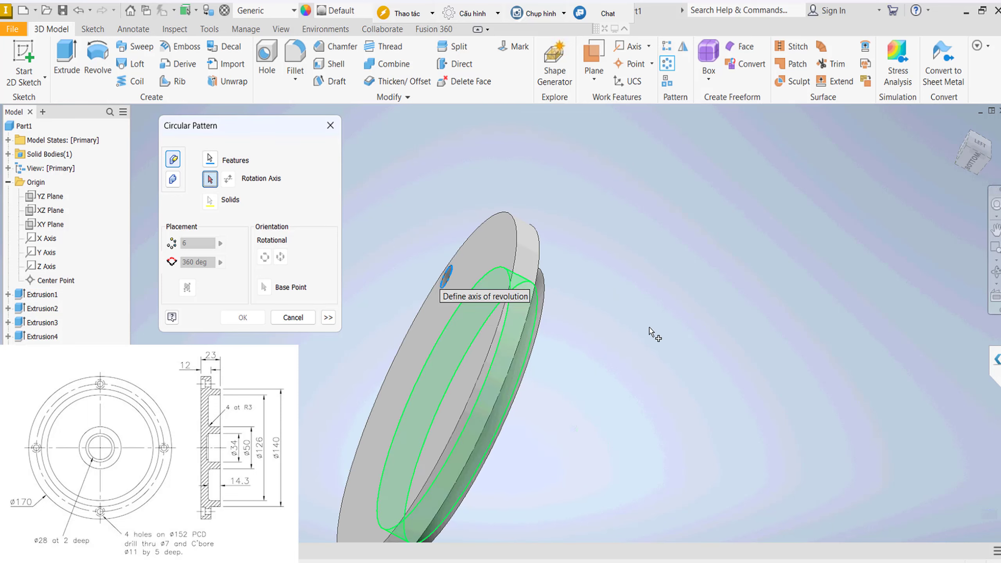
{"action": "middle_click_drag", "start_coordinate": [479, 455], "coordinate": [574, 384]}
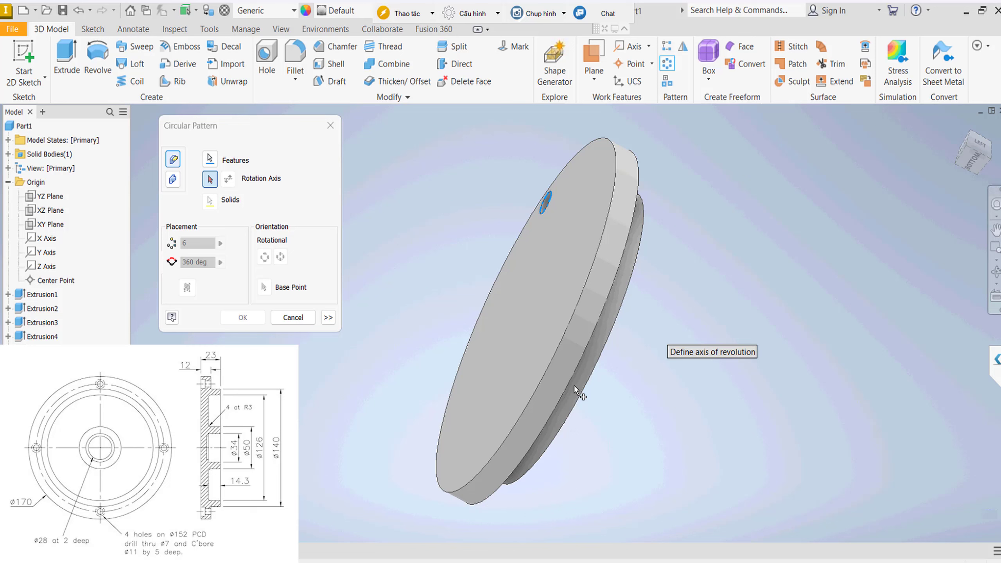
{"action": "left_click", "coordinate": [558, 368]}
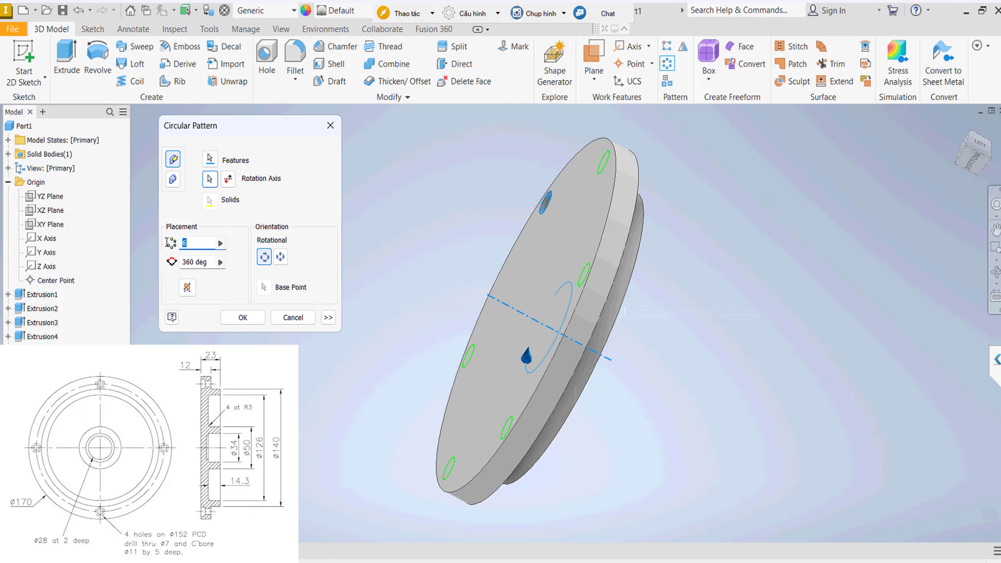
{"action": "type", "text": "4"}
{"action": "left_click", "coordinate": [243, 318]}
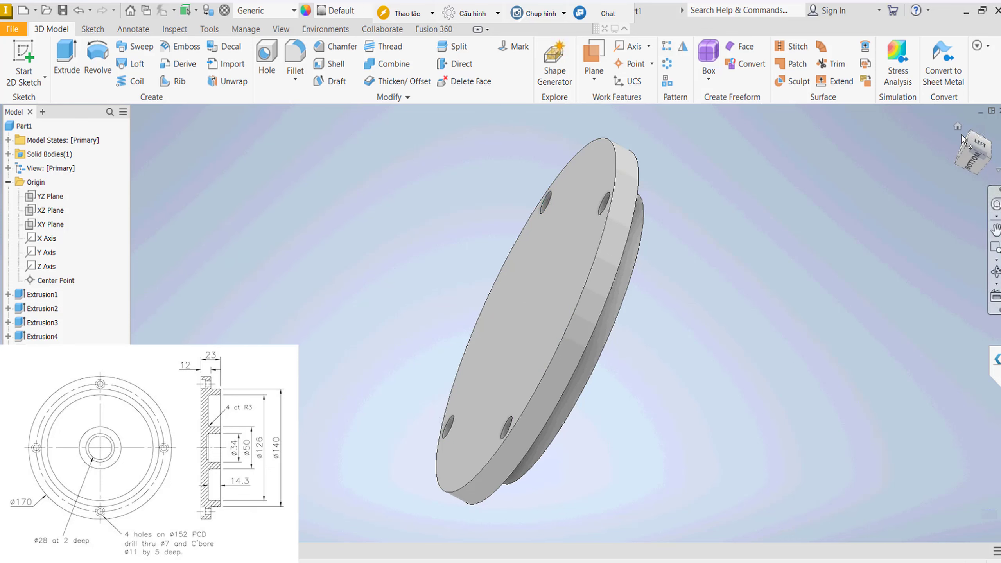
{"action": "left_click", "coordinate": [958, 126]}
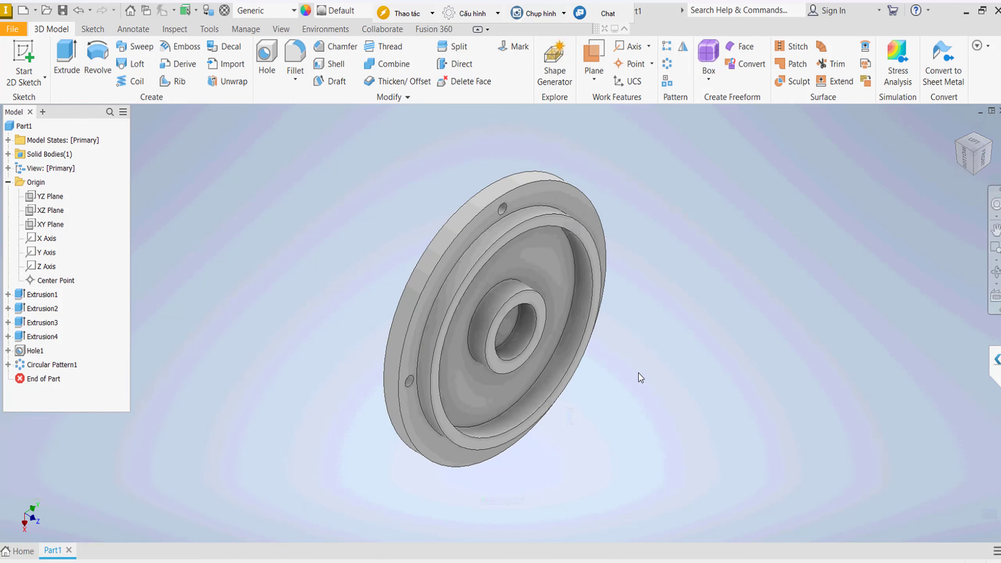
{"action": "middle_click_drag", "start_coordinate": [638, 373], "coordinate": [748, 368], "text": "shift"}
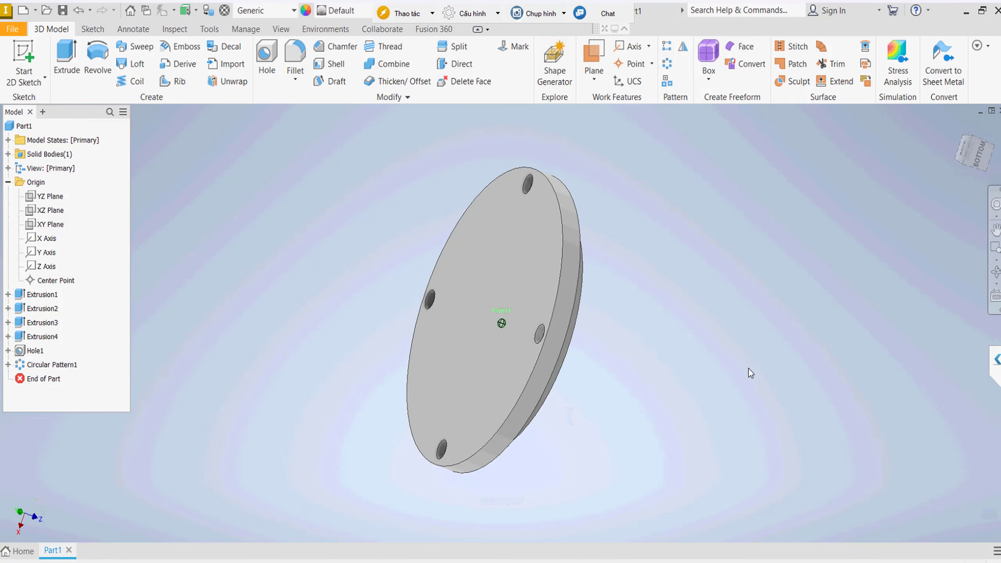
{"action": "middle_click_drag", "start_coordinate": [480, 164], "coordinate": [551, 189], "text": "shift"}
{"action": "scroll", "coordinate": [552, 189], "scroll_direction": "down", "scroll_amount": 3}
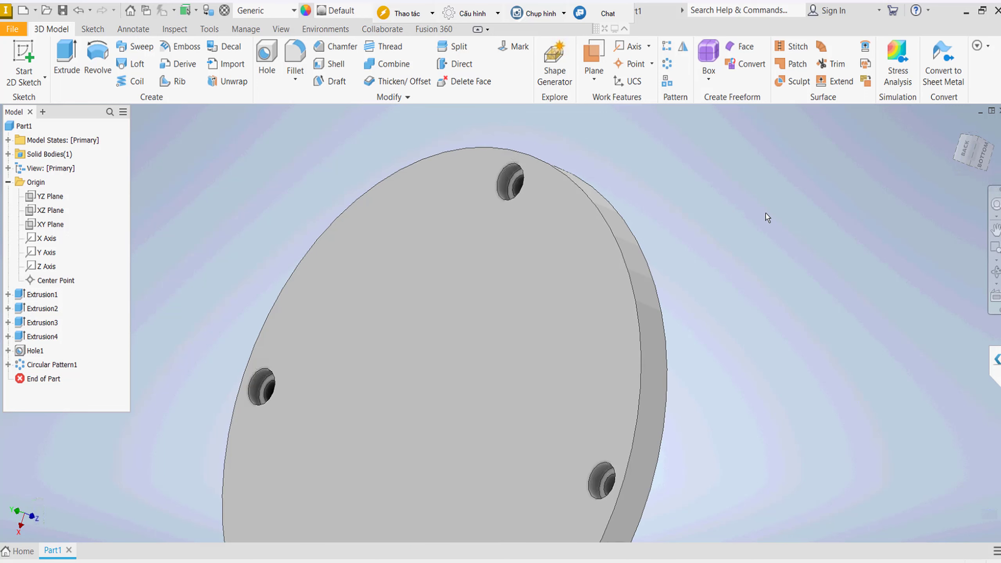
{"action": "mouse_move", "coordinate": [972, 152]}
{"action": "left_click", "coordinate": [955, 127]}
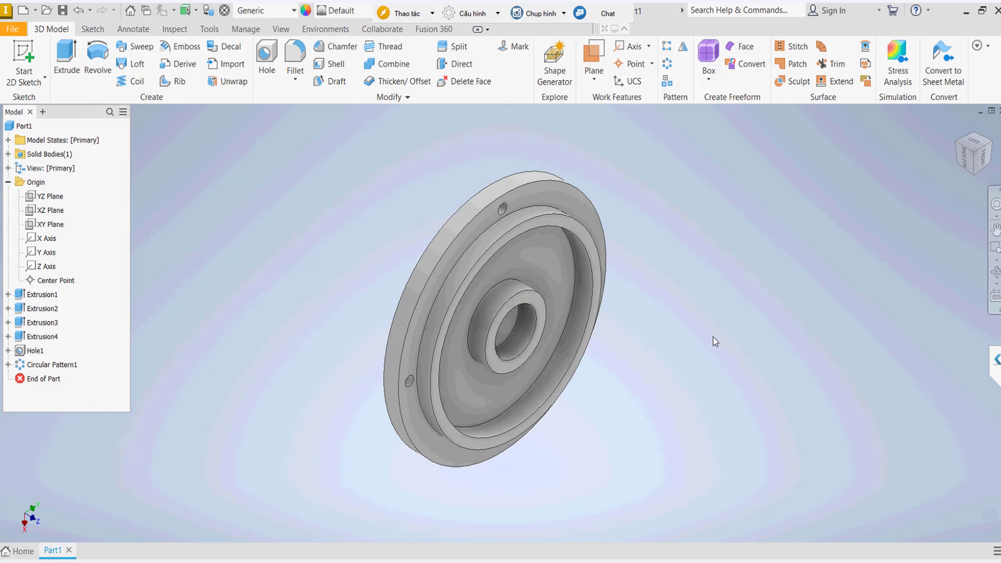
Assign Steel, Alloy as the disc's material from the Material list
{"action": "left_click", "coordinate": [293, 11]}
{"action": "scroll", "coordinate": [193, 200], "scroll_direction": "down", "scroll_amount": 3}
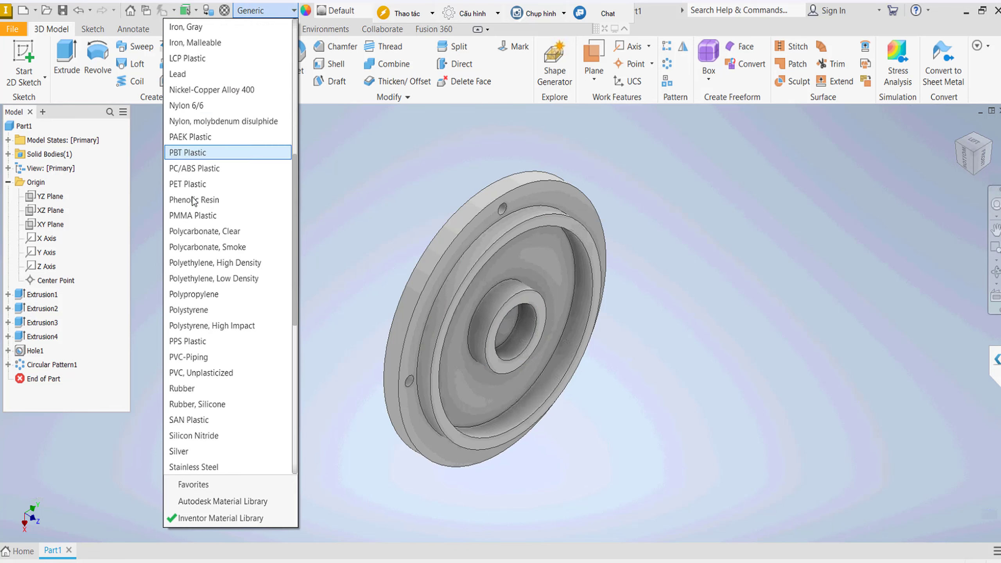
{"action": "scroll", "coordinate": [193, 199], "scroll_direction": "down", "scroll_amount": 3}
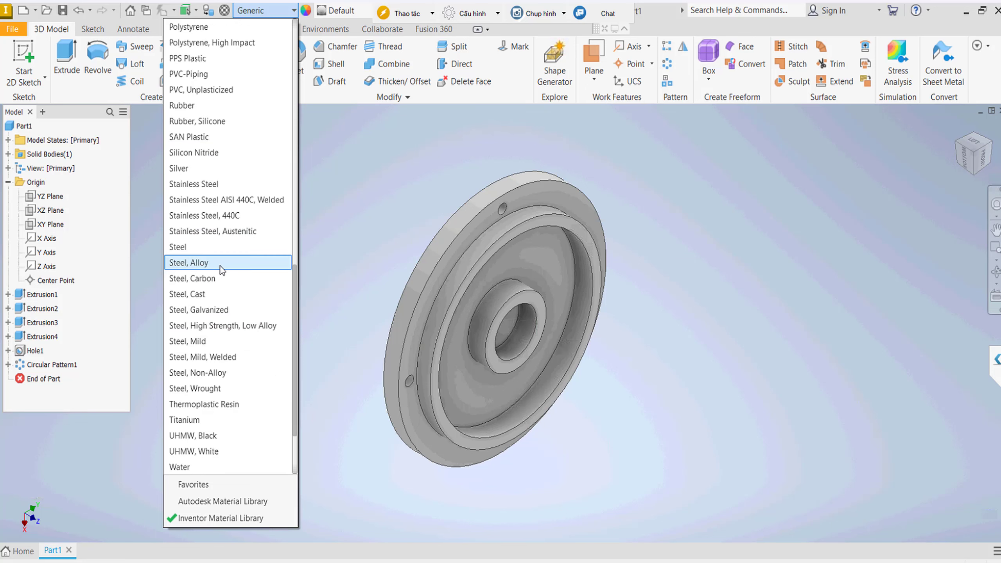
{"action": "left_click", "coordinate": [220, 266]}
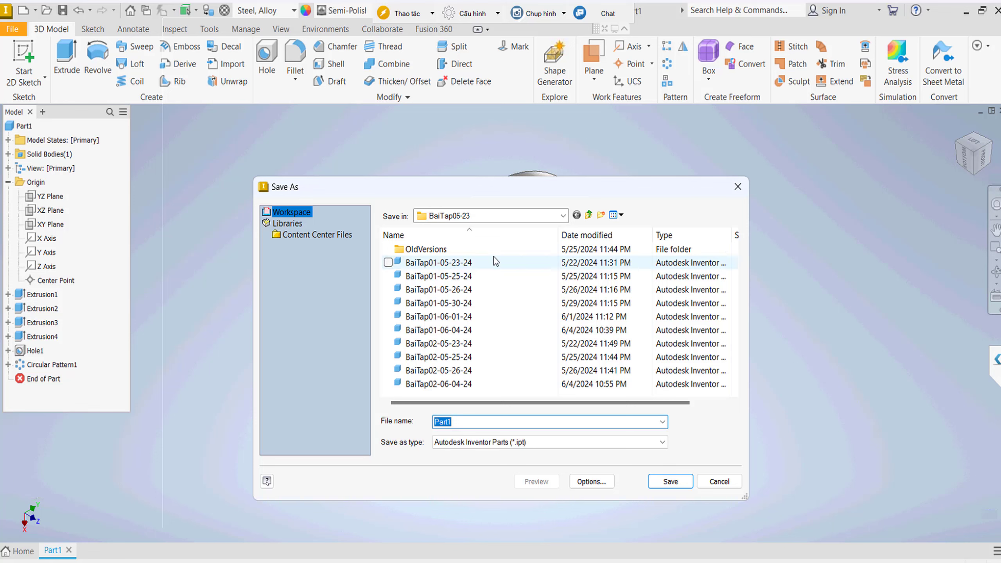
Copy an existing part's name into File name and start changing its digits
{"action": "scroll", "coordinate": [512, 315], "scroll_direction": "right", "scroll_amount": 2}
{"action": "scroll", "coordinate": [513, 317], "scroll_direction": "left", "scroll_amount": 2}
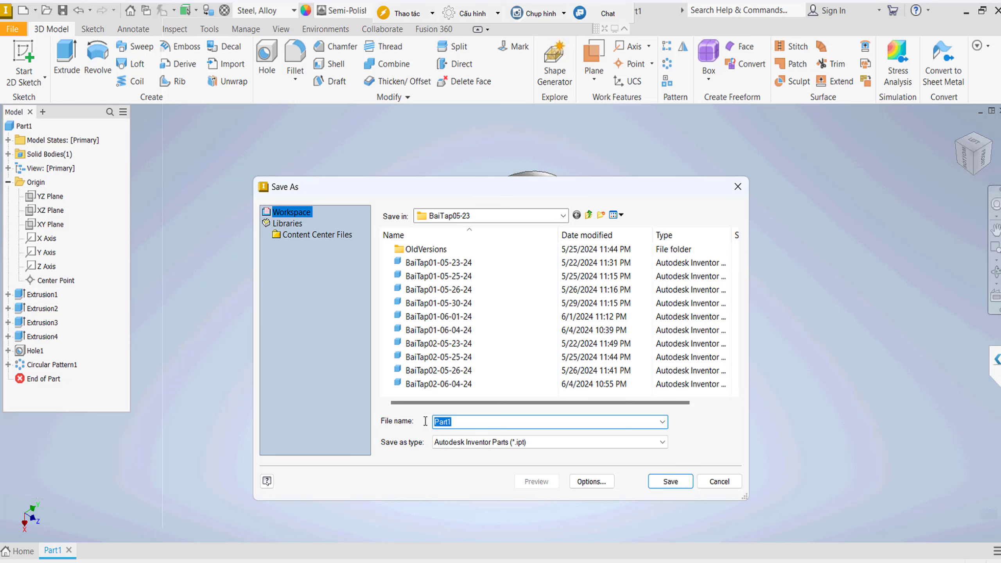
{"action": "left_click", "coordinate": [458, 390]}
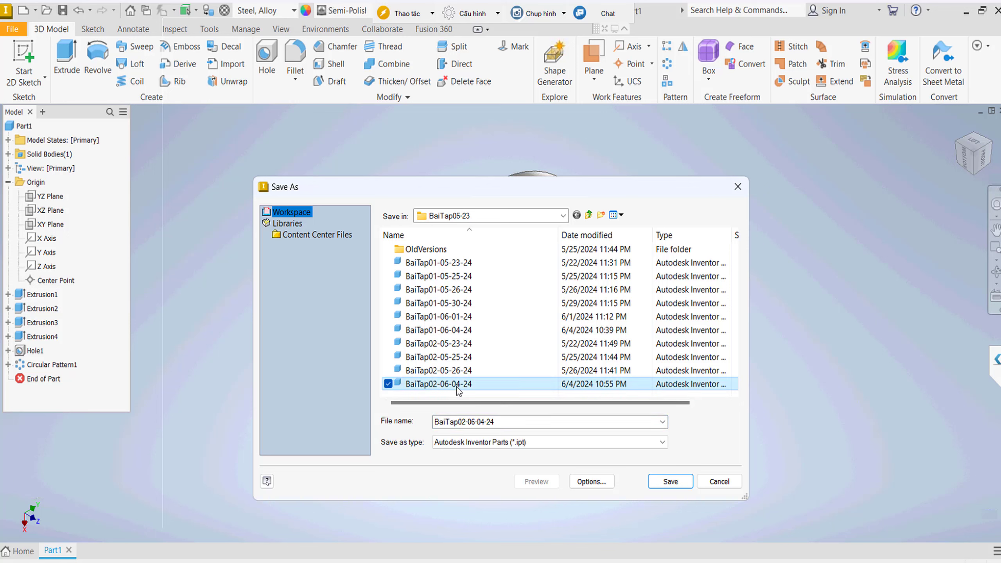
{"action": "left_click", "coordinate": [467, 424]}
{"action": "left_click", "coordinate": [467, 424]}
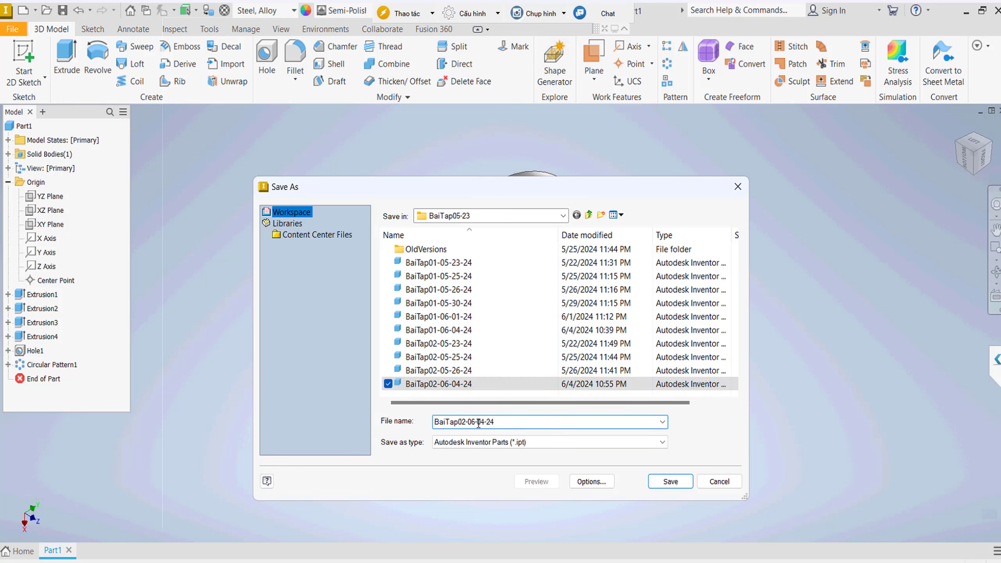
{"action": "key", "text": "BackSpace"}
{"action": "type", "text": "1"}
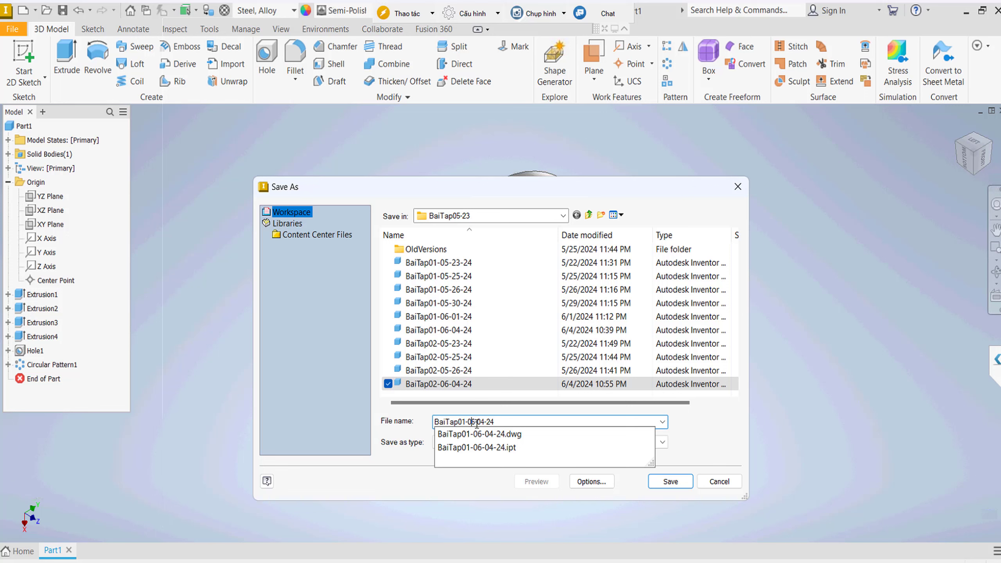
{"action": "key", "text": "BackSpace"}
{"action": "type", "text": "0"}
{"action": "key", "text": "Delete"}
{"action": "type", "text": "5"}
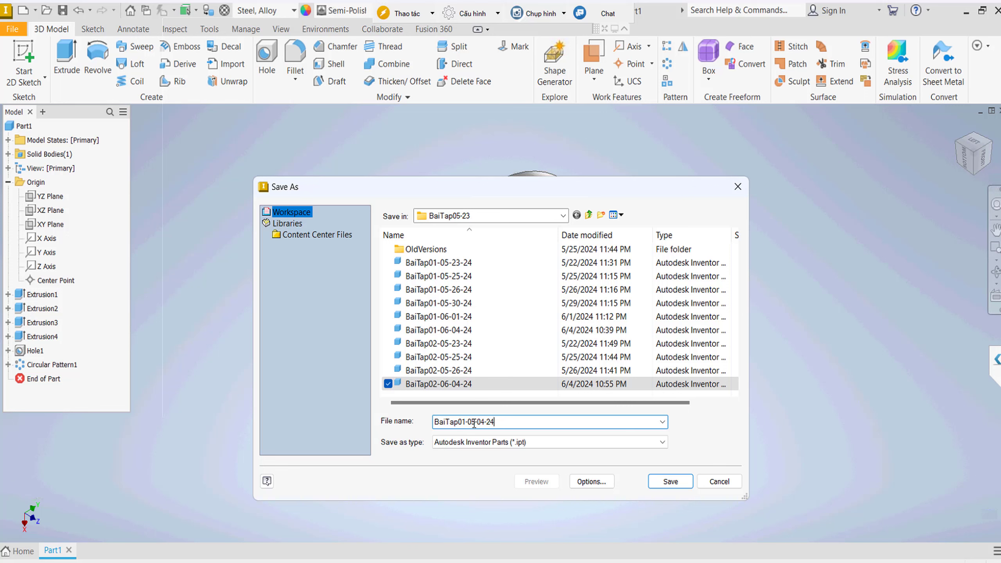
Save the part as BaiTap01-06-05-24 and select its root node in the model tree
{"action": "left_click_drag", "start_coordinate": [475, 422], "coordinate": [470, 423]}
{"action": "type", "text": "6"}
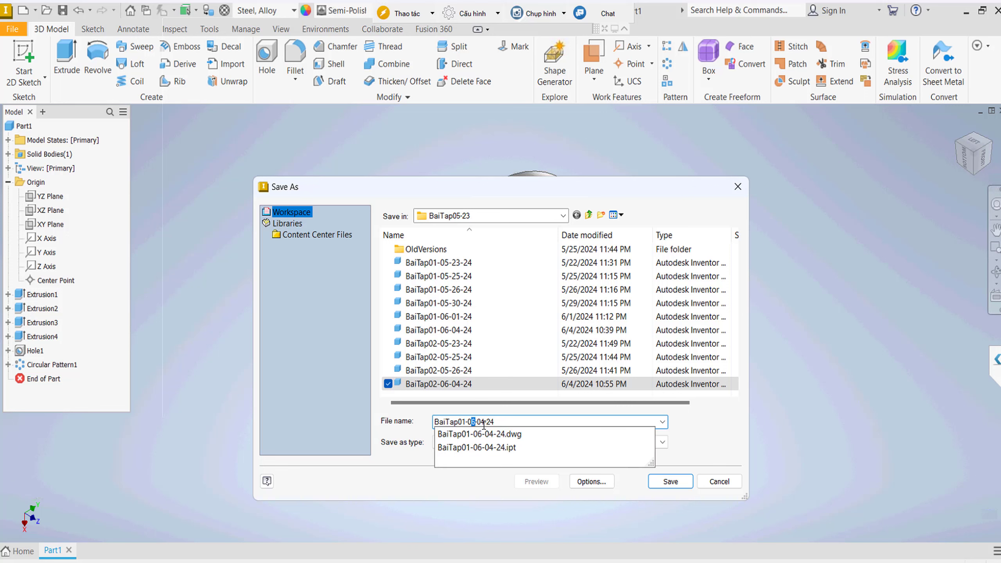
{"action": "key", "text": "BackSpace"}
{"action": "type", "text": "5"}
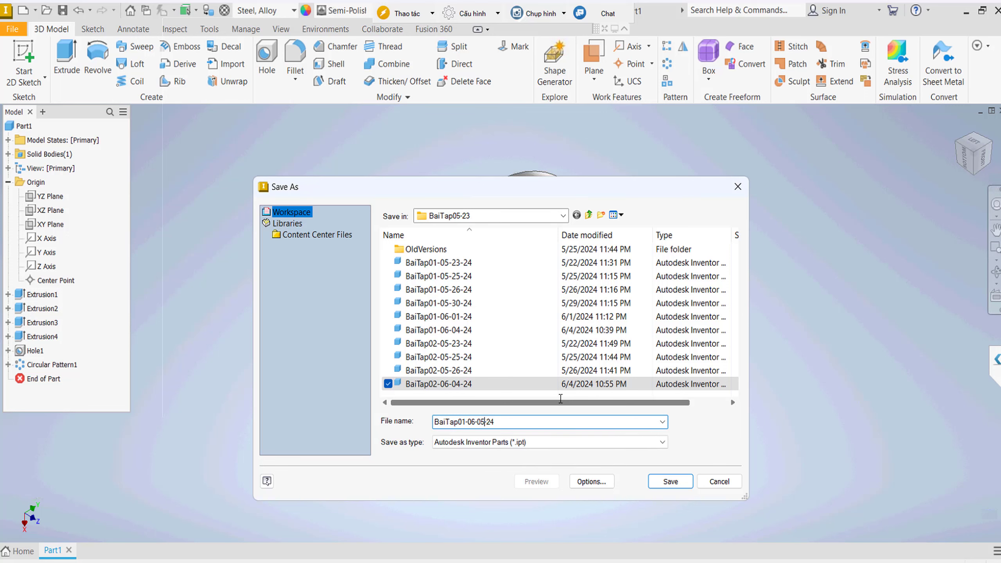
{"action": "left_click", "coordinate": [664, 482]}
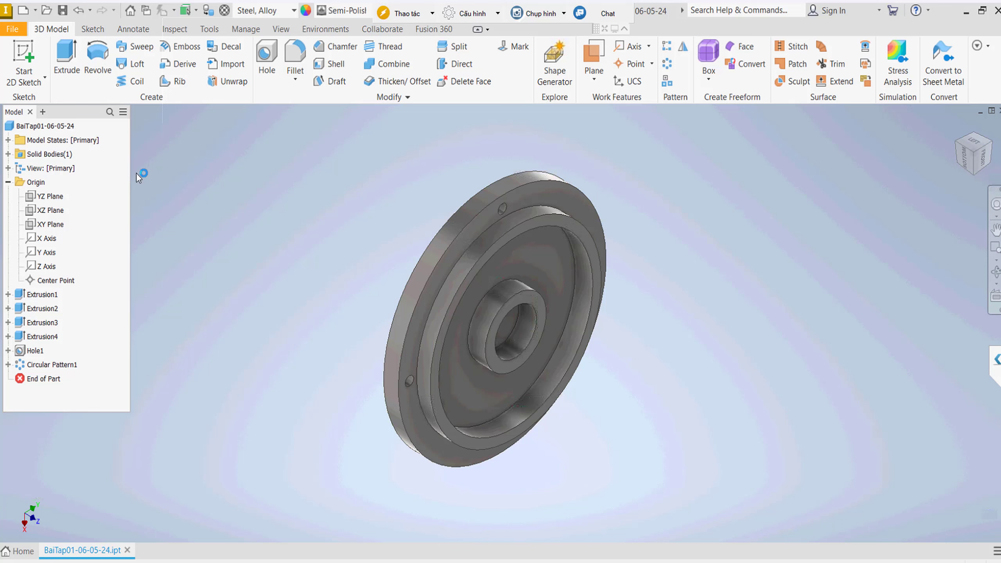
{"action": "left_click", "coordinate": [68, 127]}
{"action": "right_click", "coordinate": [69, 130]}
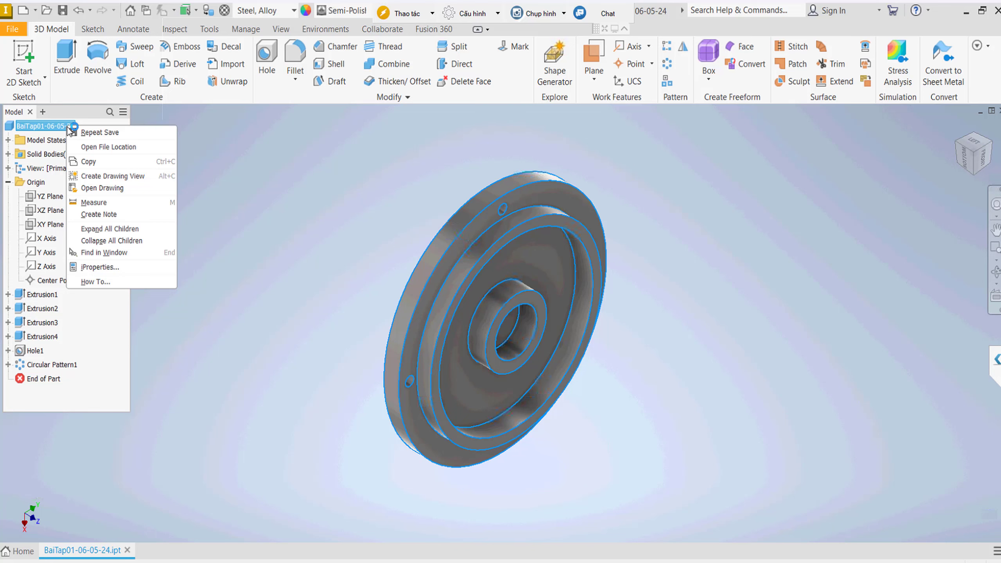
Create a drawing of the part from the CongTyA.dwg template, accepting the style conflict
{"action": "left_click", "coordinate": [99, 176]}
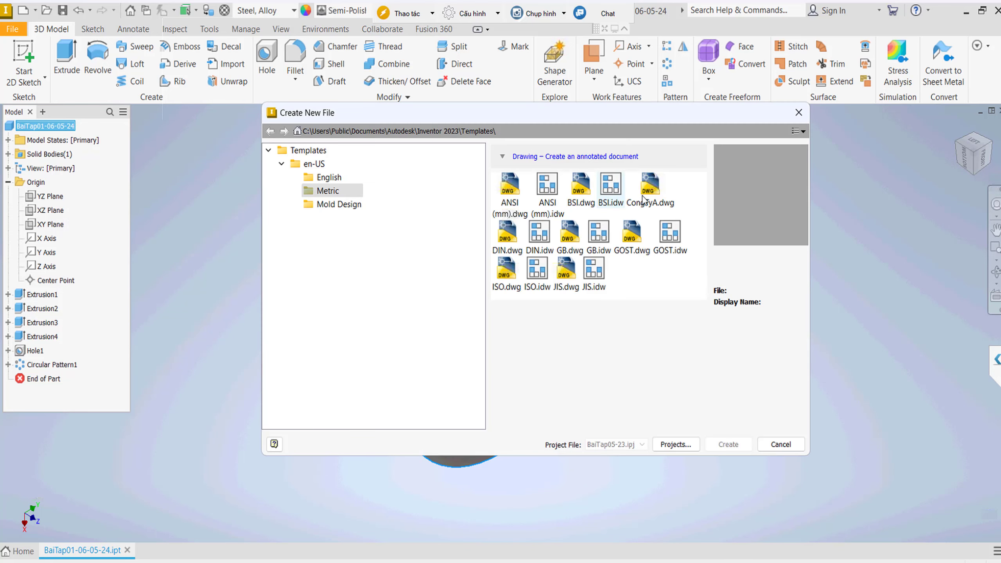
{"action": "left_click", "coordinate": [643, 200]}
{"action": "double_click", "coordinate": [643, 200]}
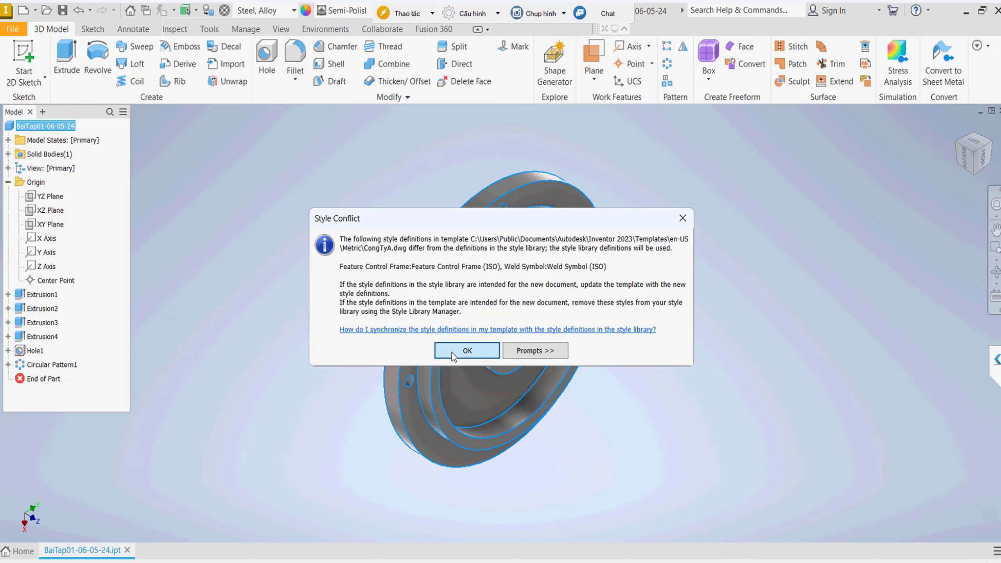
{"action": "left_click", "coordinate": [452, 351]}
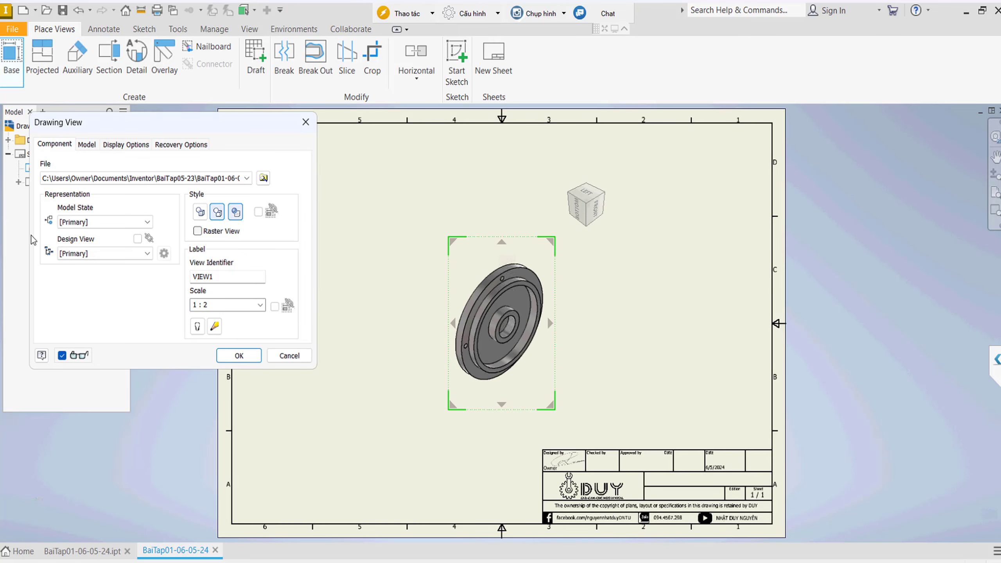
Confirm Sheet:1 is A3 landscape, then place and undo a trial 1:2 front view
{"action": "key", "text": "Escape"}
{"action": "left_click", "coordinate": [35, 154]}
{"action": "right_click", "coordinate": [32, 153]}
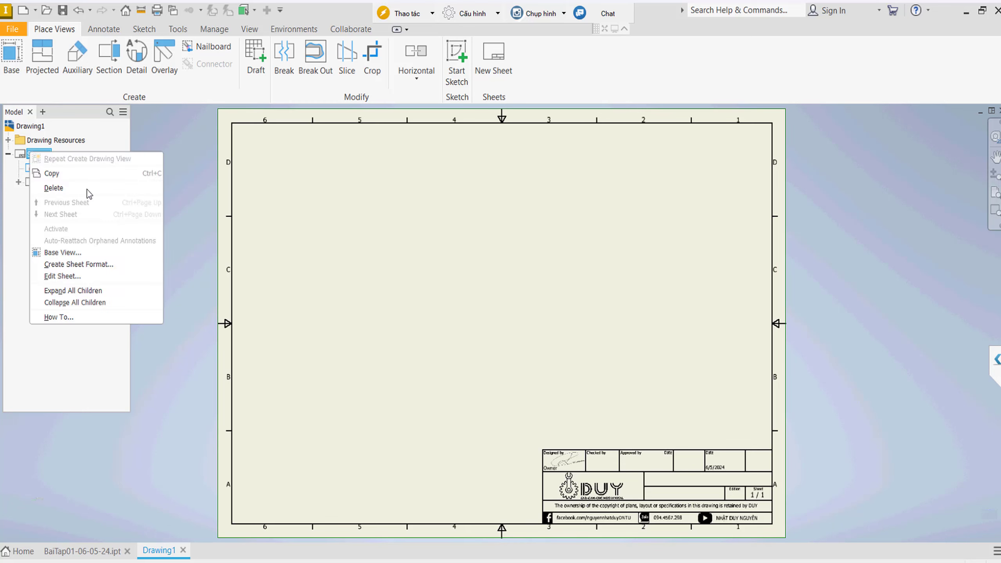
{"action": "left_click", "coordinate": [79, 277]}
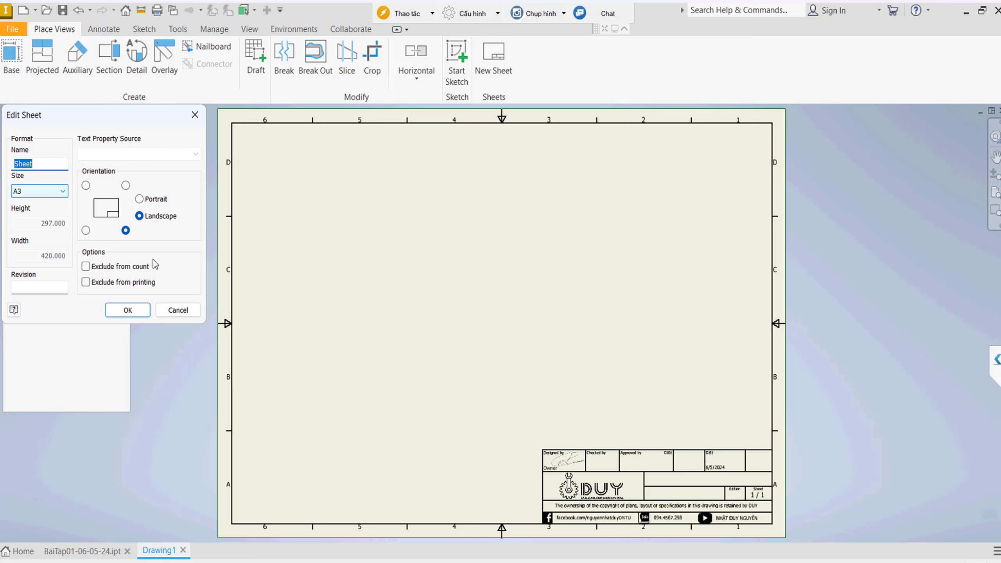
{"action": "left_click", "coordinate": [138, 314]}
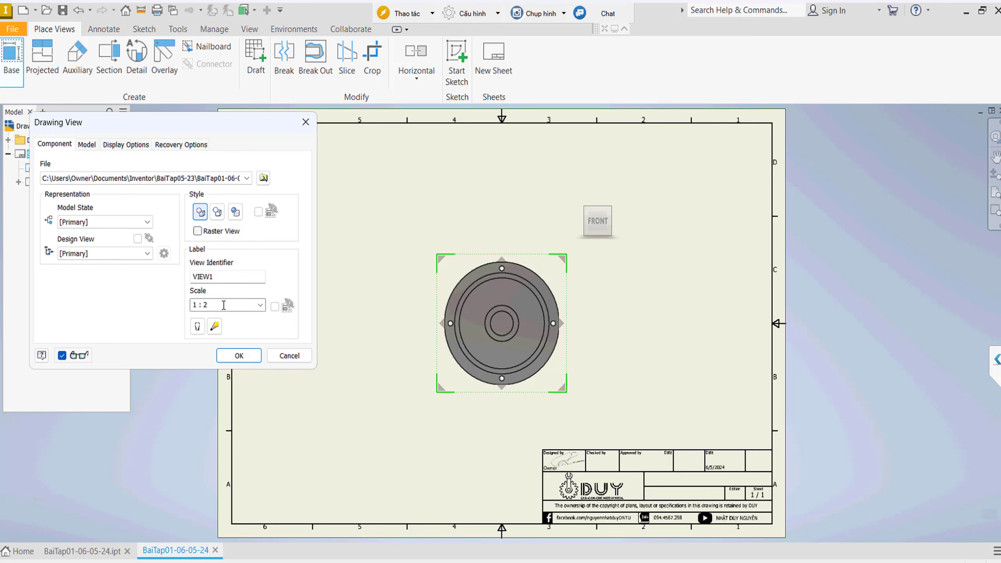
{"action": "left_click", "coordinate": [239, 357]}
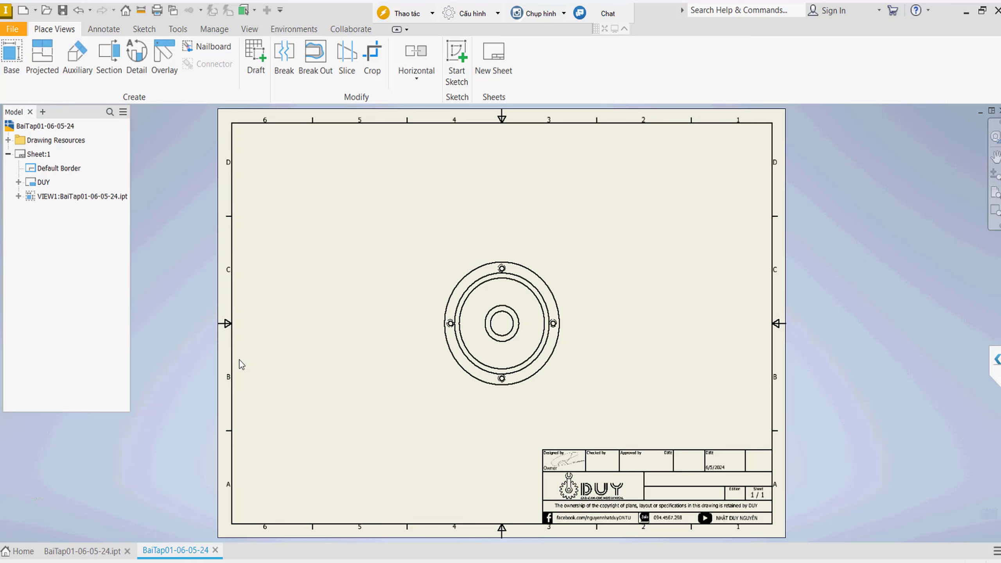
{"action": "key", "text": "ctrl+z"}
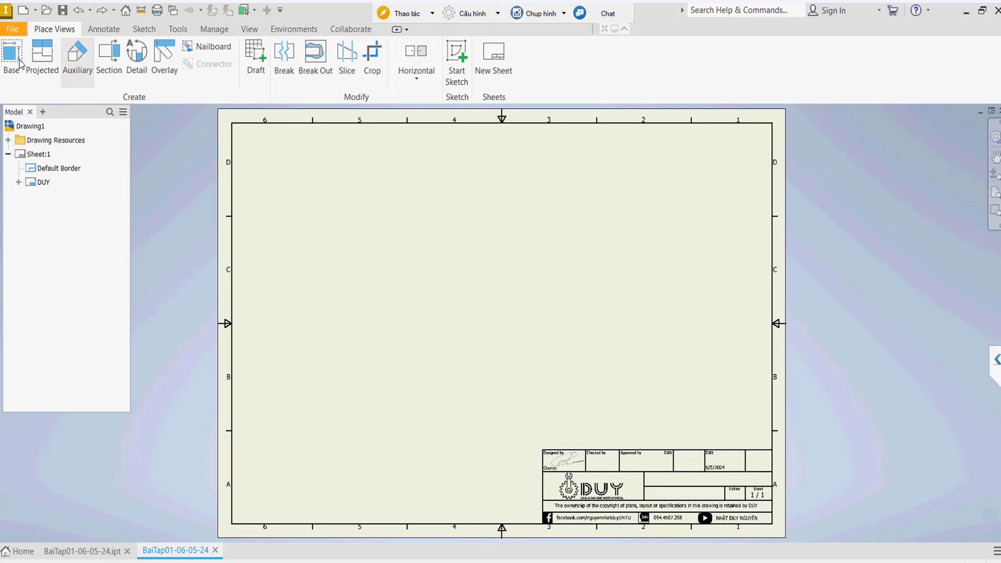
Place the flange's front base view at 1:1 scale and move it toward the upper left
{"action": "left_click", "coordinate": [19, 63]}
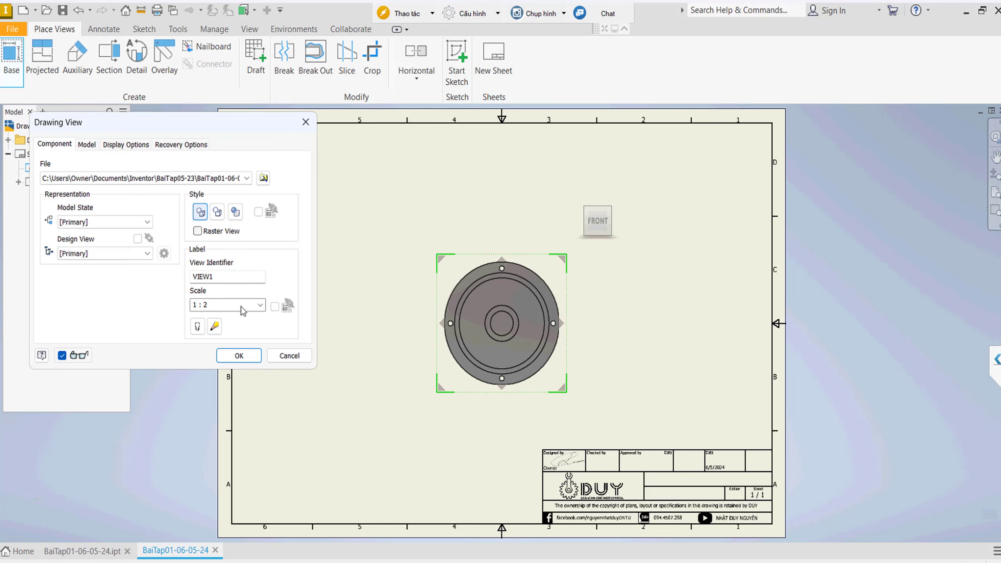
{"action": "left_click_drag", "start_coordinate": [239, 305], "coordinate": [184, 302]}
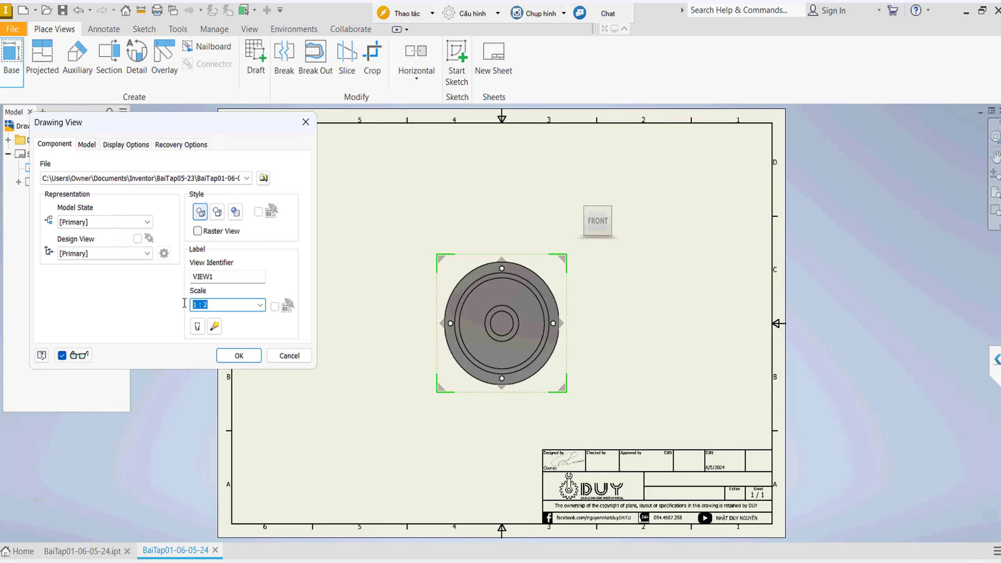
{"action": "type", "text": "1"}
{"action": "left_click", "coordinate": [239, 355]}
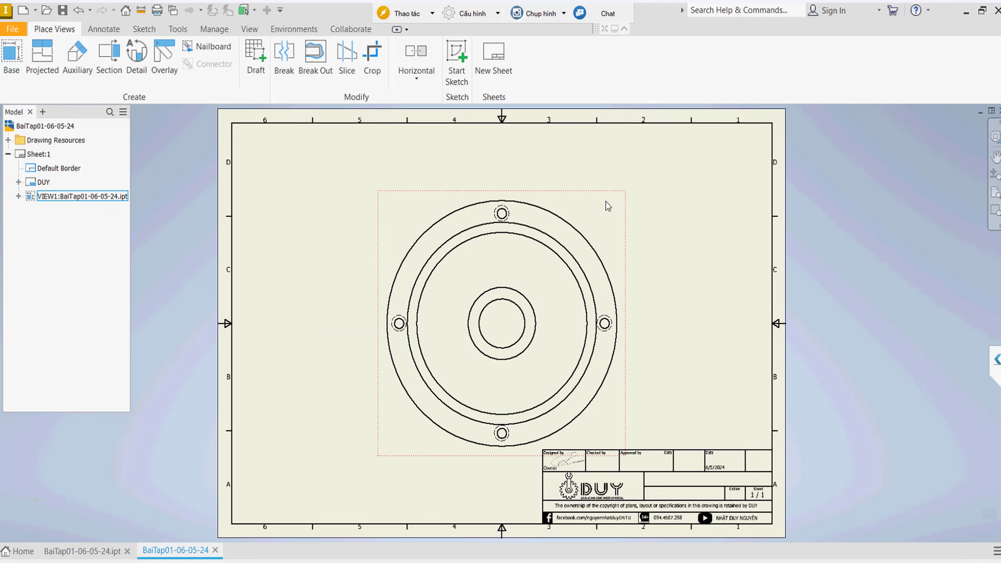
{"action": "left_click_drag", "start_coordinate": [612, 199], "coordinate": [486, 174]}
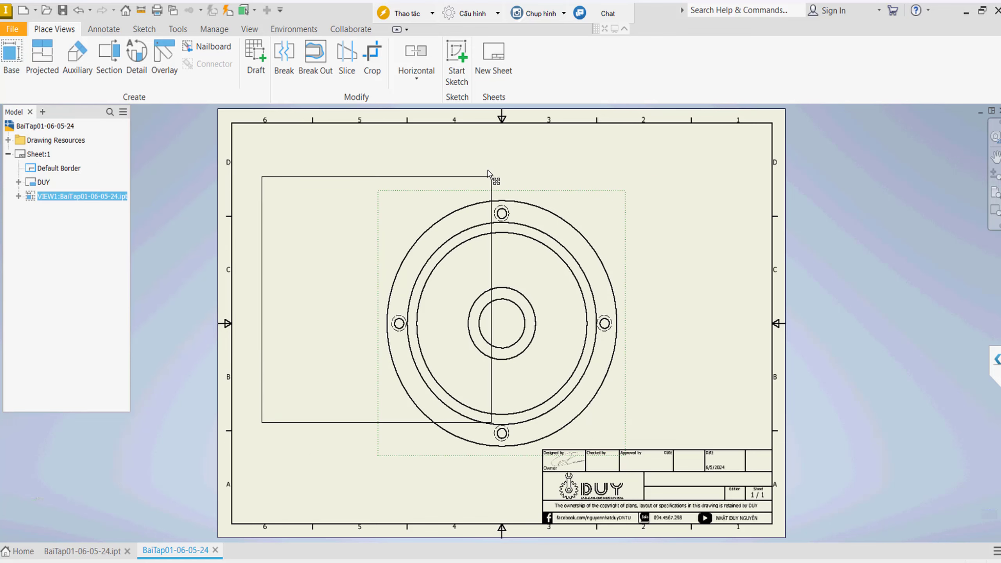
Rescale the front view to 3/4 and nudge it into the upper-left area
{"action": "double_click", "coordinate": [485, 174]}
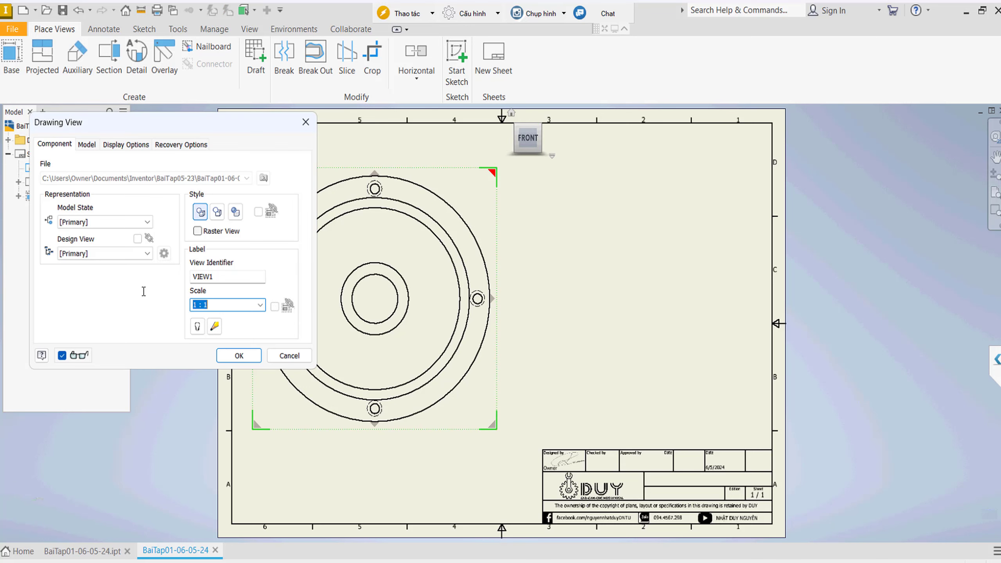
{"action": "type", "text": "3/4"}
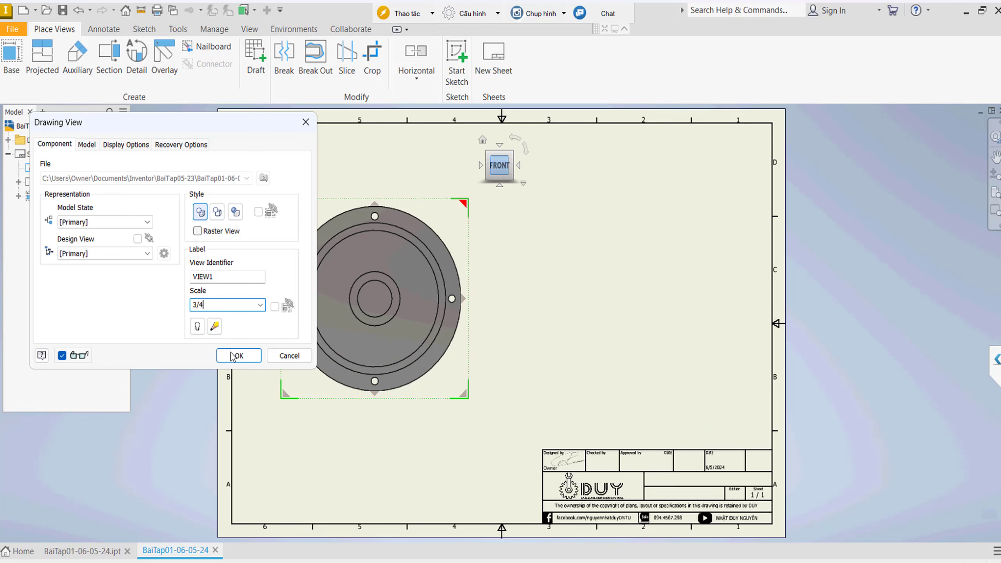
{"action": "left_click", "coordinate": [233, 357]}
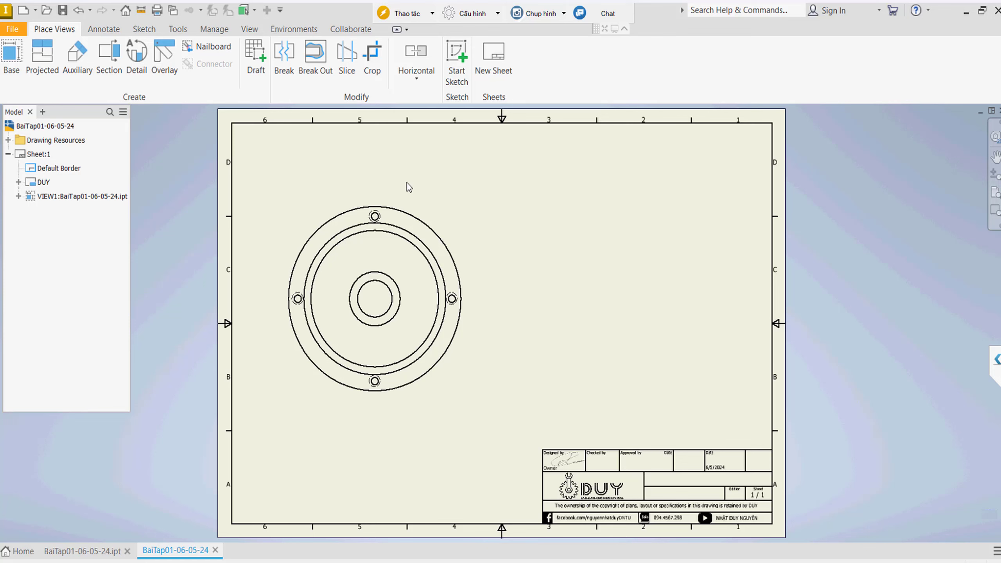
{"action": "left_click_drag", "start_coordinate": [431, 206], "coordinate": [426, 185]}
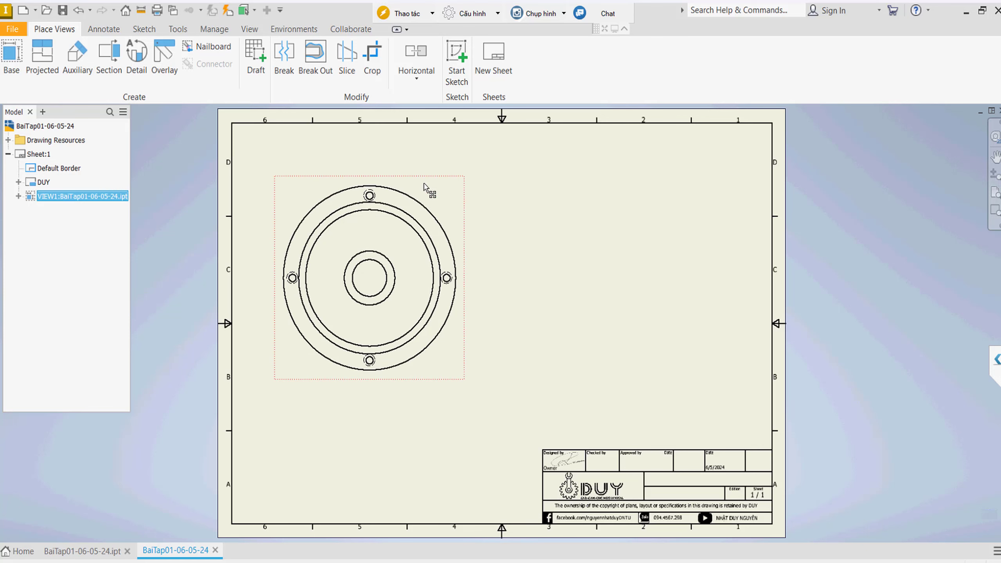
{"action": "left_click_drag", "start_coordinate": [424, 186], "coordinate": [435, 182]}
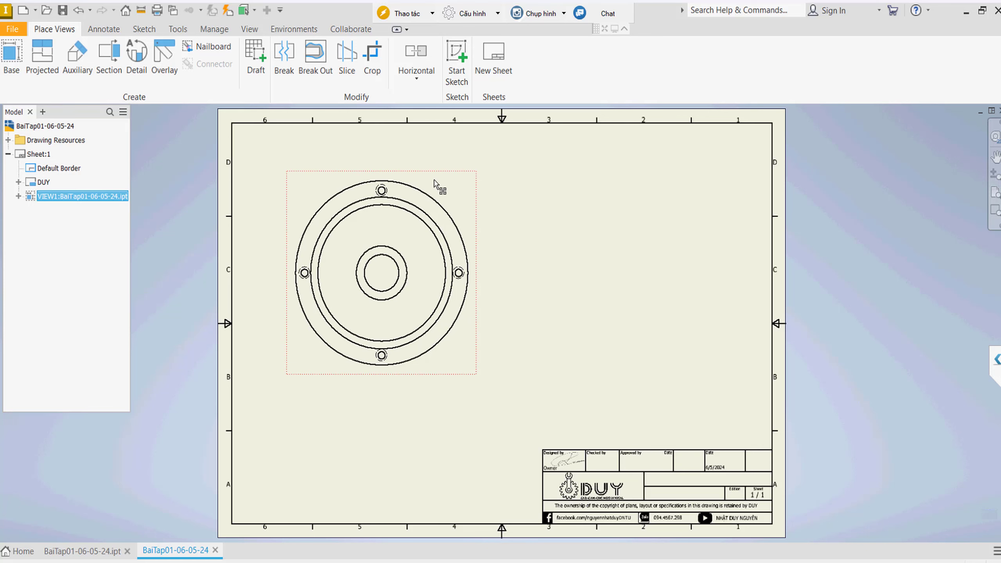
{"action": "left_click", "coordinate": [523, 158]}
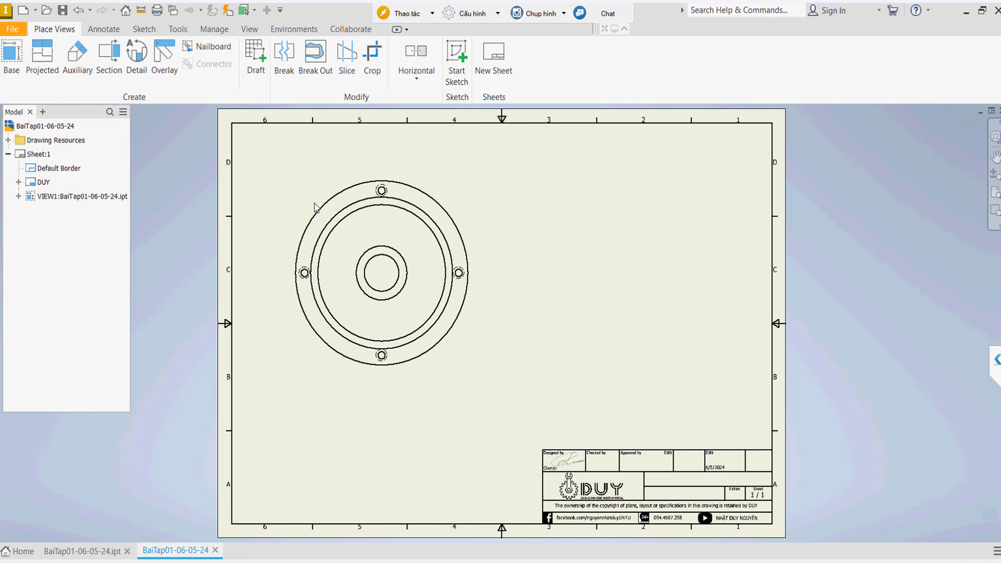
Project a side view from the front view, placed to its right
{"action": "left_click", "coordinate": [45, 69]}
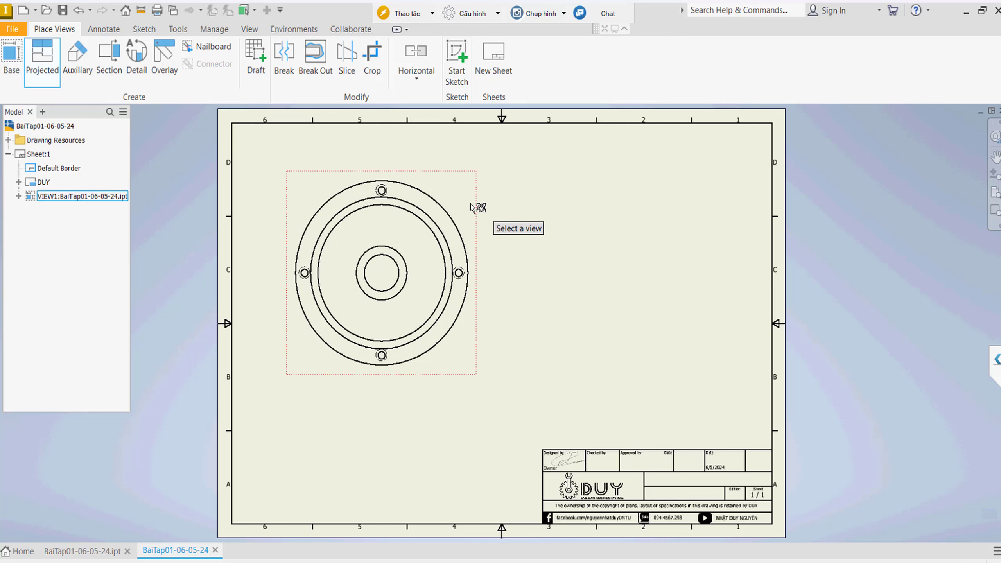
{"action": "left_click", "coordinate": [591, 224]}
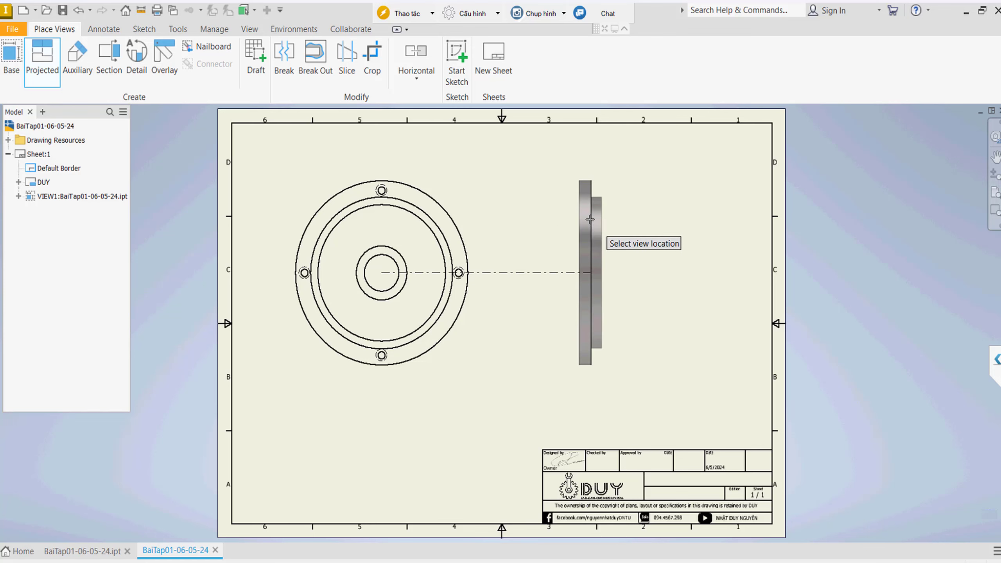
{"action": "left_click", "coordinate": [590, 220]}
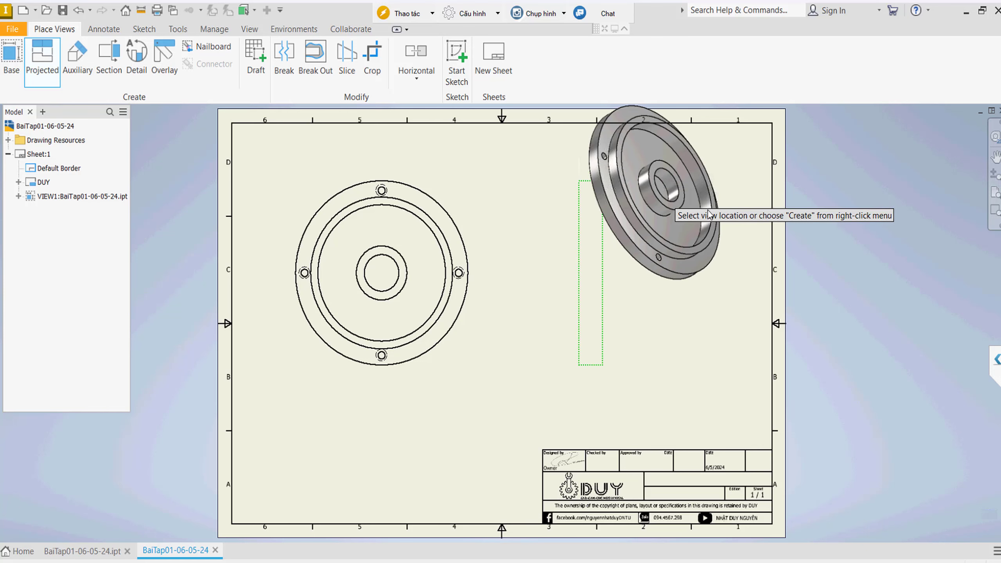
{"action": "right_click", "coordinate": [654, 193]}
{"action": "left_click", "coordinate": [702, 191]}
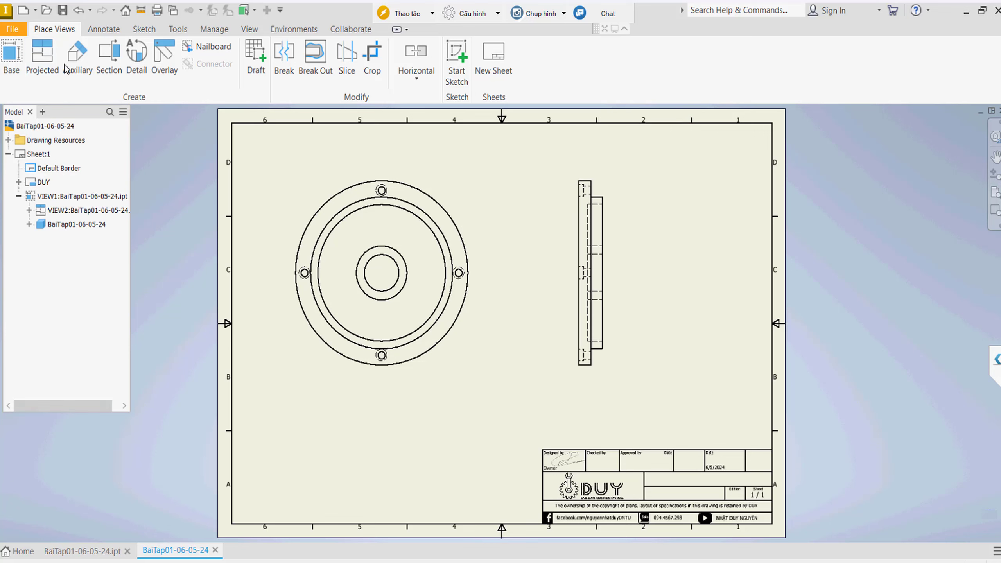
Project an isometric view below-right of the front view and raise the front and side views
{"action": "left_click", "coordinate": [51, 70]}
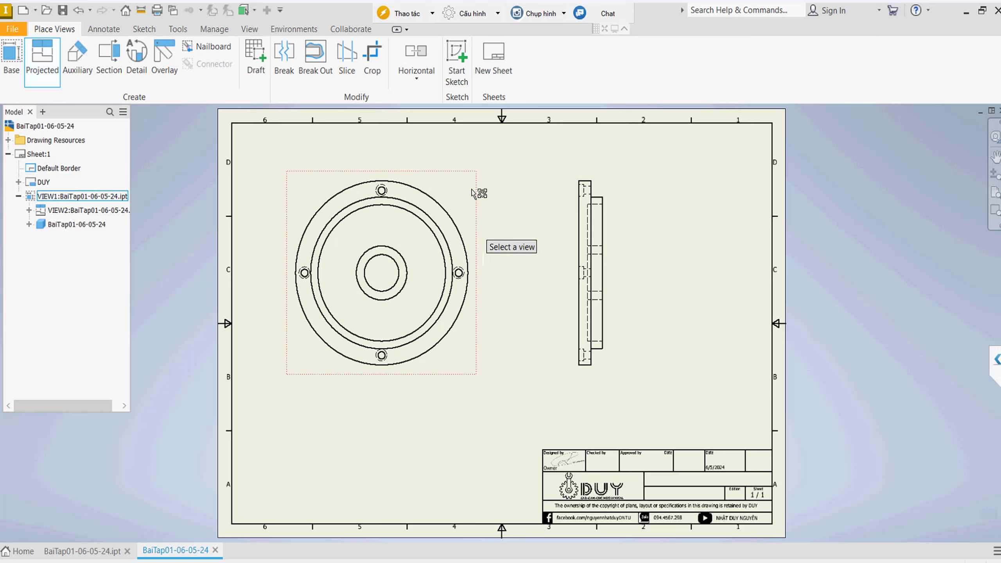
{"action": "left_click", "coordinate": [473, 408]}
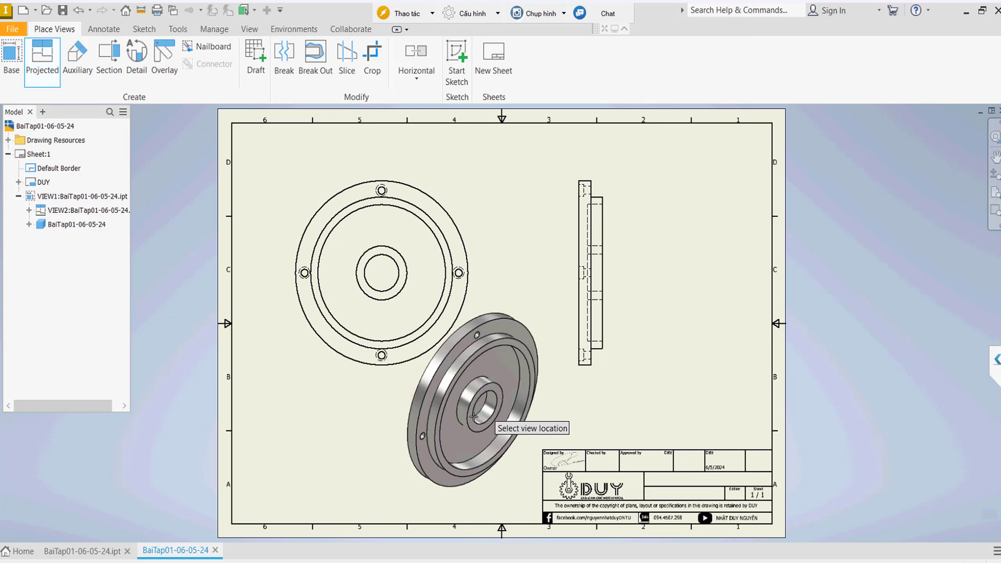
{"action": "left_click", "coordinate": [495, 432]}
{"action": "right_click", "coordinate": [637, 244]}
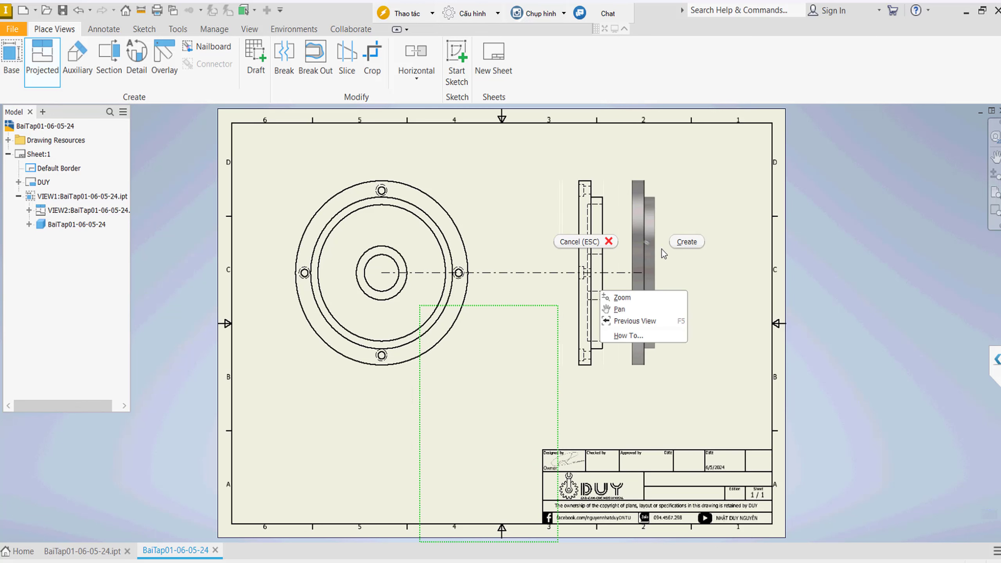
{"action": "left_click", "coordinate": [677, 243]}
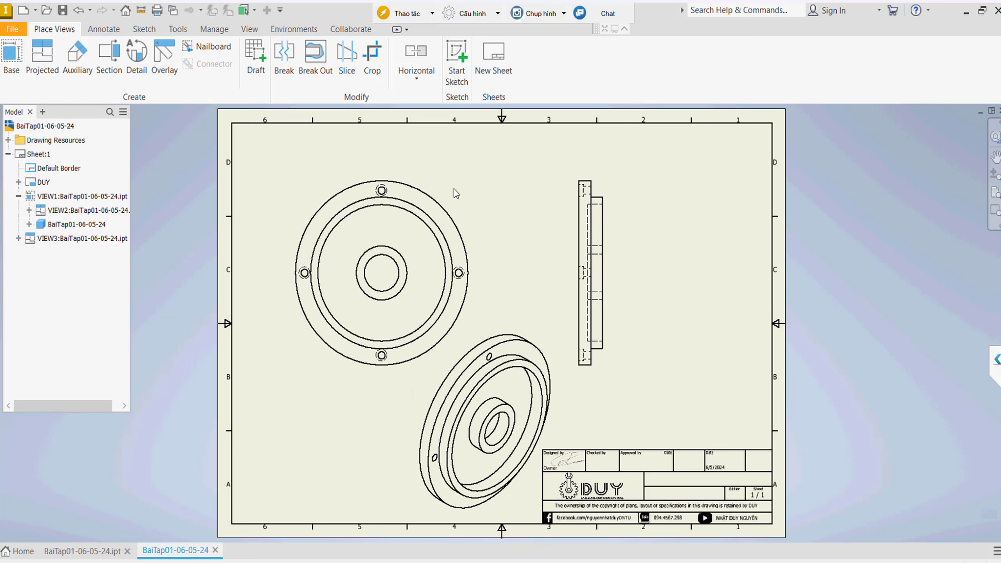
{"action": "left_click_drag", "start_coordinate": [466, 178], "coordinate": [470, 160]}
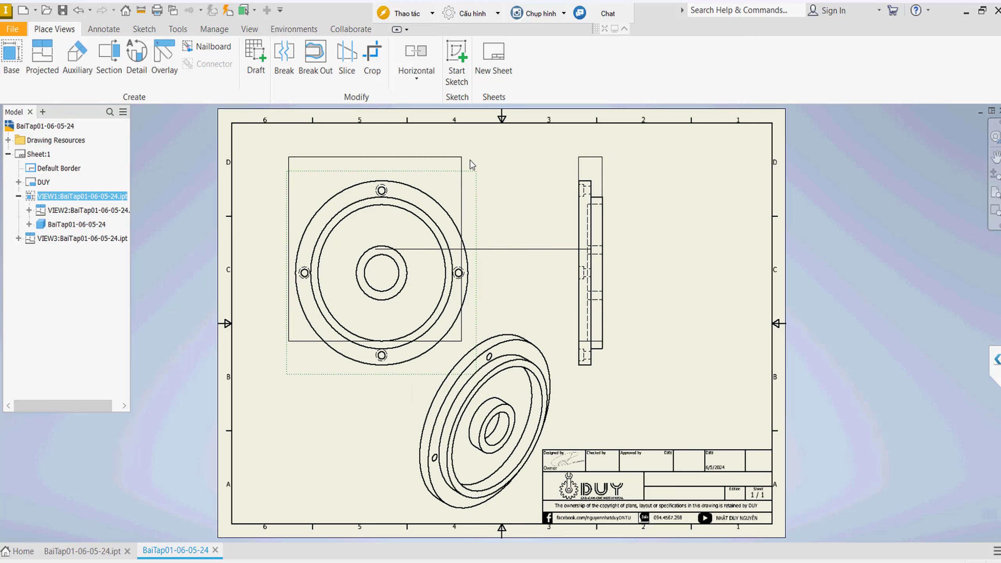
Move the isometric view lower right, shift the side view left, and set the isometric view to Shaded
{"action": "left_click_drag", "start_coordinate": [562, 370], "coordinate": [788, 292]}
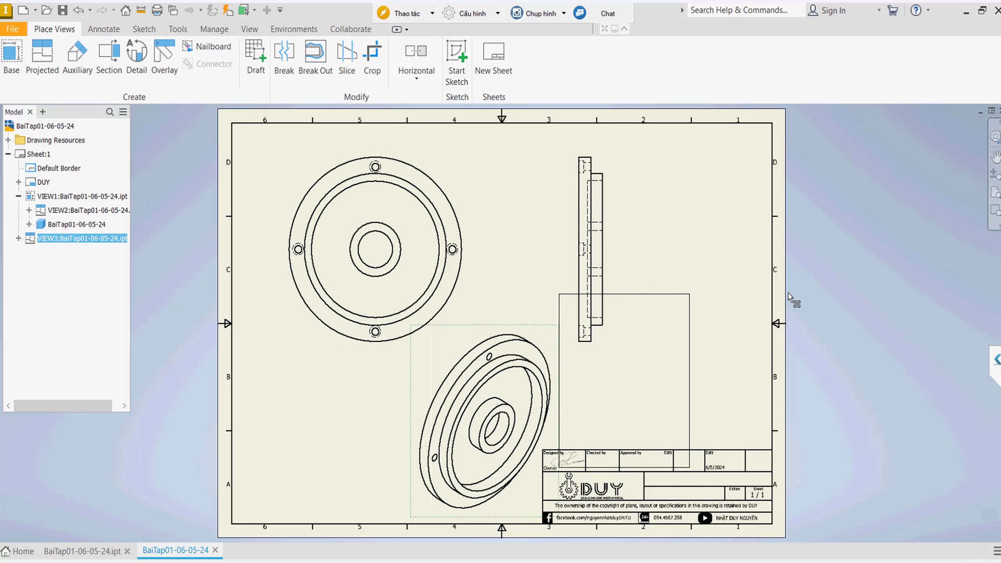
{"action": "left_click_drag", "start_coordinate": [788, 292], "coordinate": [765, 306]}
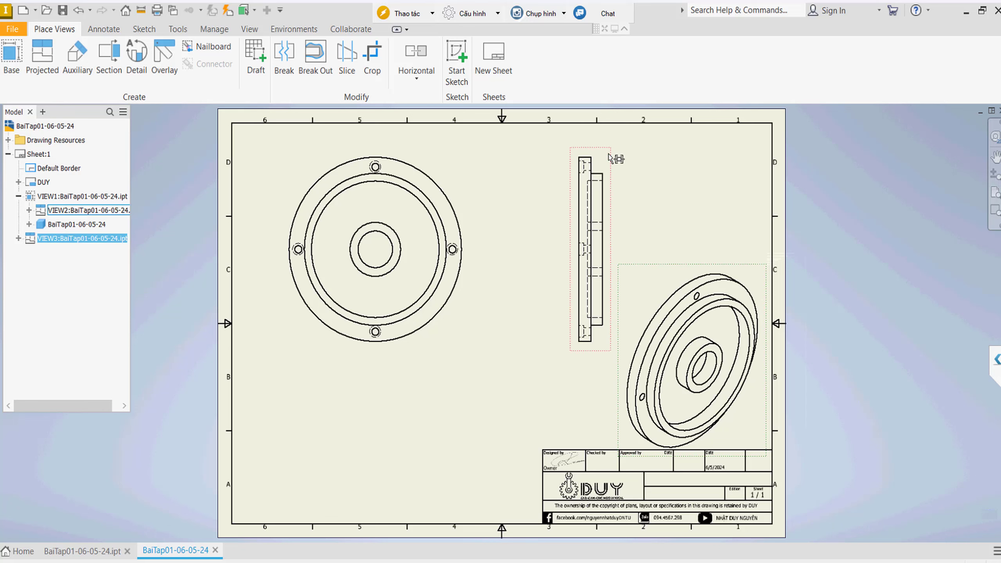
{"action": "left_click_drag", "start_coordinate": [609, 154], "coordinate": [579, 165]}
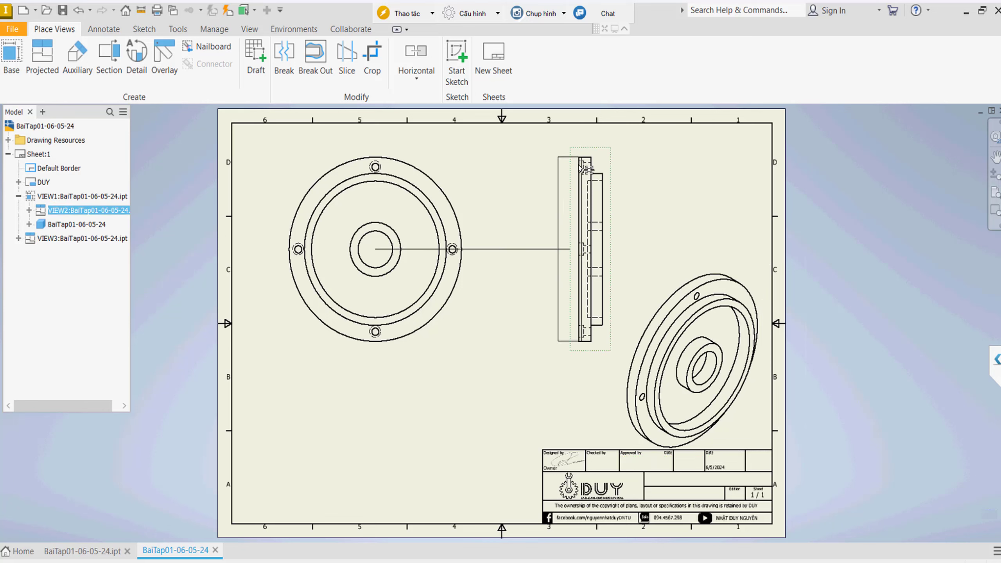
{"action": "left_click", "coordinate": [636, 202]}
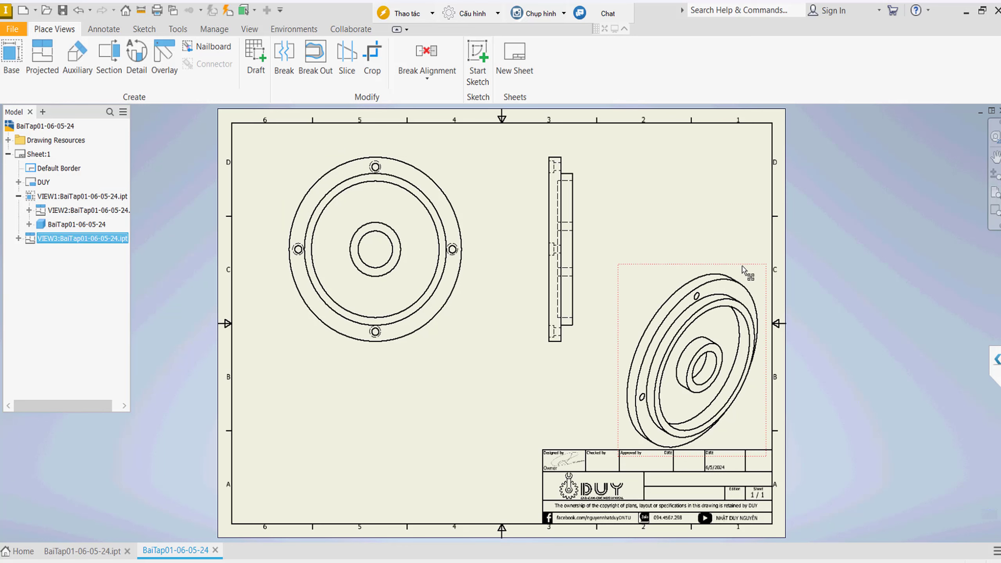
{"action": "double_click", "coordinate": [753, 276]}
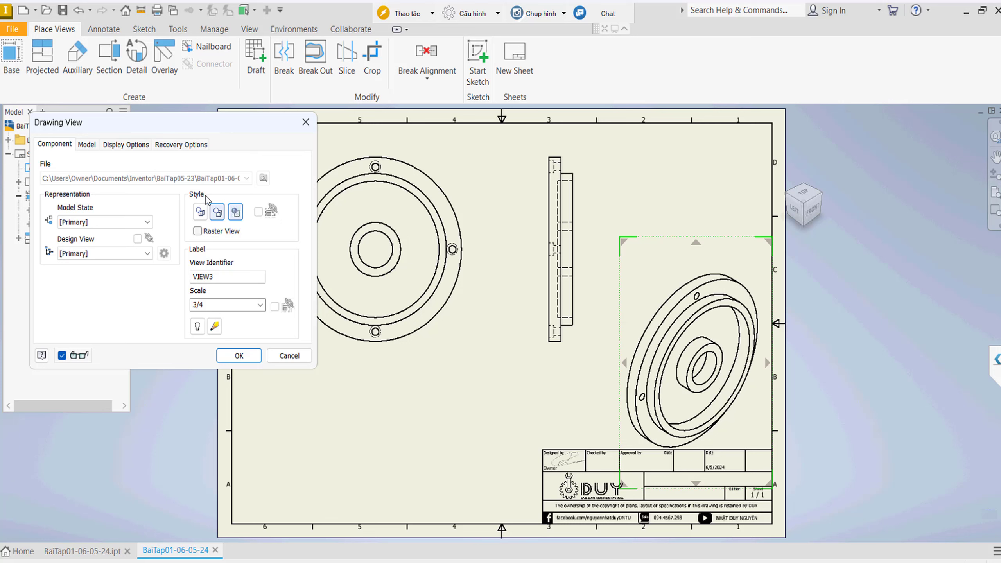
{"action": "left_click", "coordinate": [250, 356]}
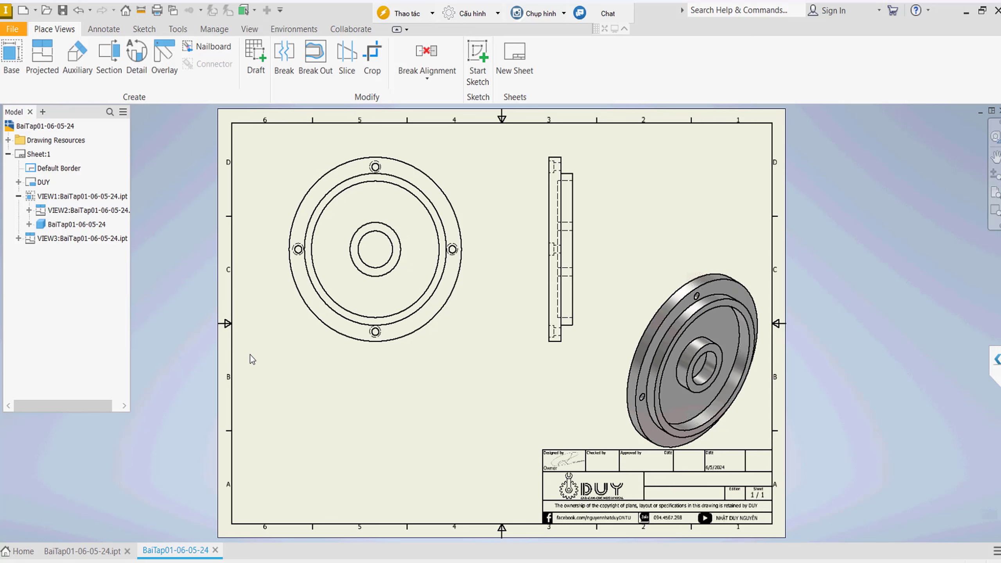
Add automated centerlines to the front view, including hole patterns and extra feature types
{"action": "left_click", "coordinate": [437, 164]}
{"action": "right_click", "coordinate": [449, 170]}
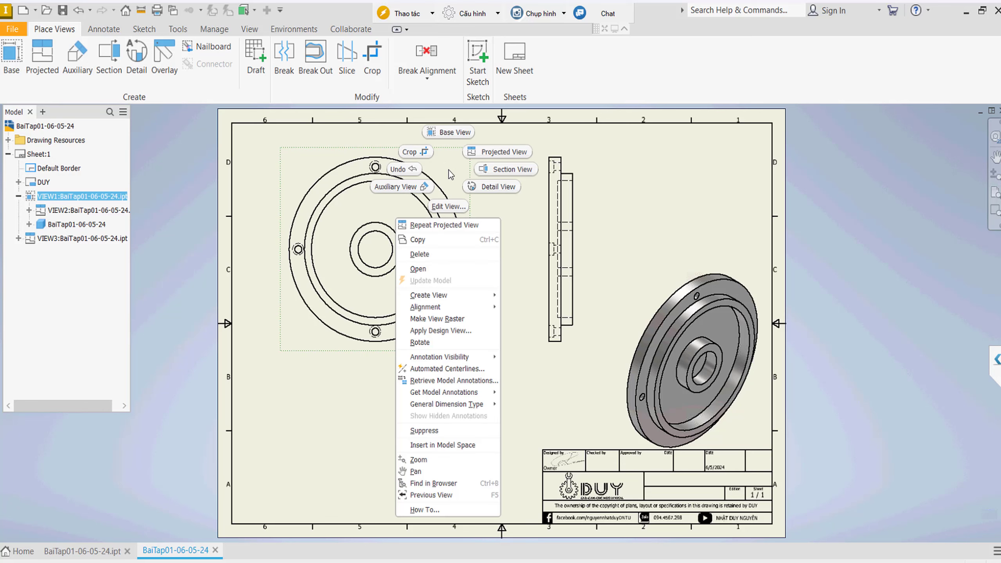
{"action": "left_click", "coordinate": [446, 368]}
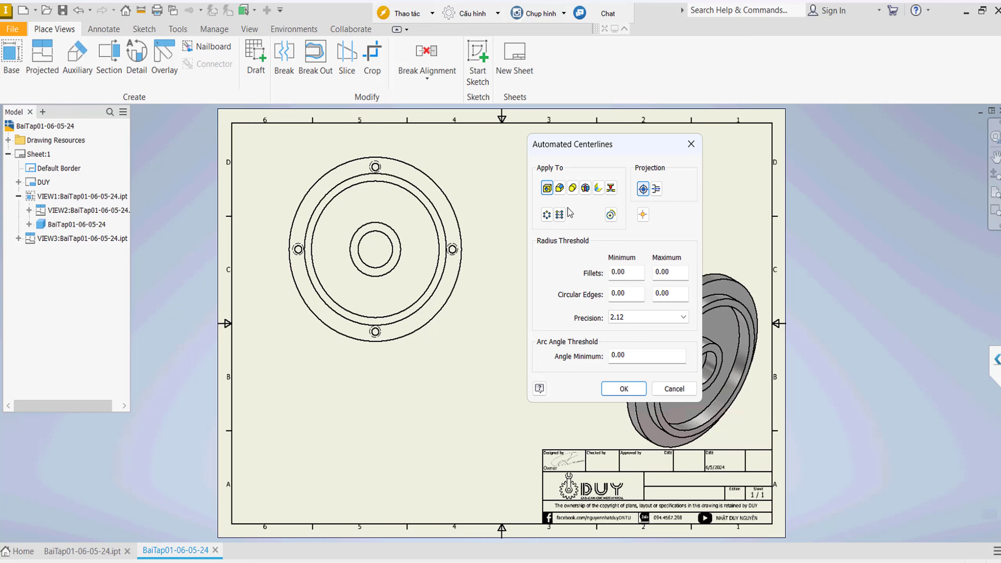
{"action": "left_click", "coordinate": [656, 189]}
{"action": "left_click", "coordinate": [546, 215]}
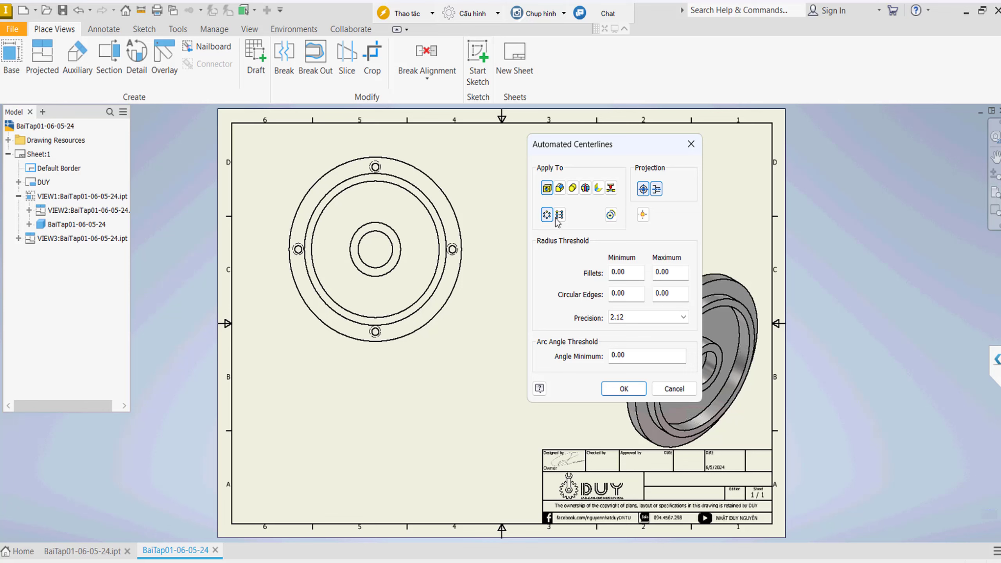
{"action": "left_click", "coordinate": [560, 189]}
{"action": "left_click", "coordinate": [585, 188]}
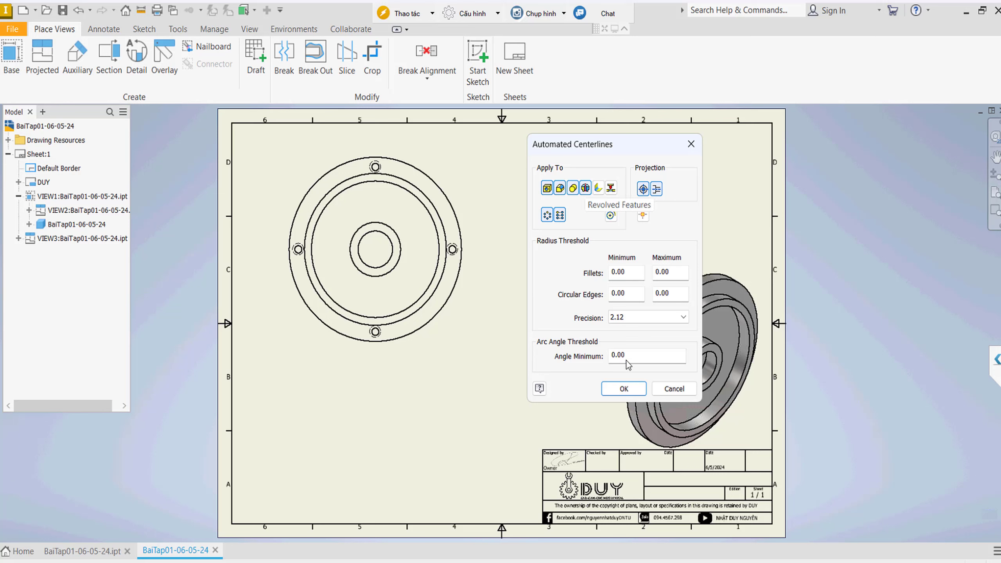
{"action": "left_click", "coordinate": [623, 388]}
Add automated centerlines to the side view with an additional feature type
{"action": "right_click", "coordinate": [575, 176]}
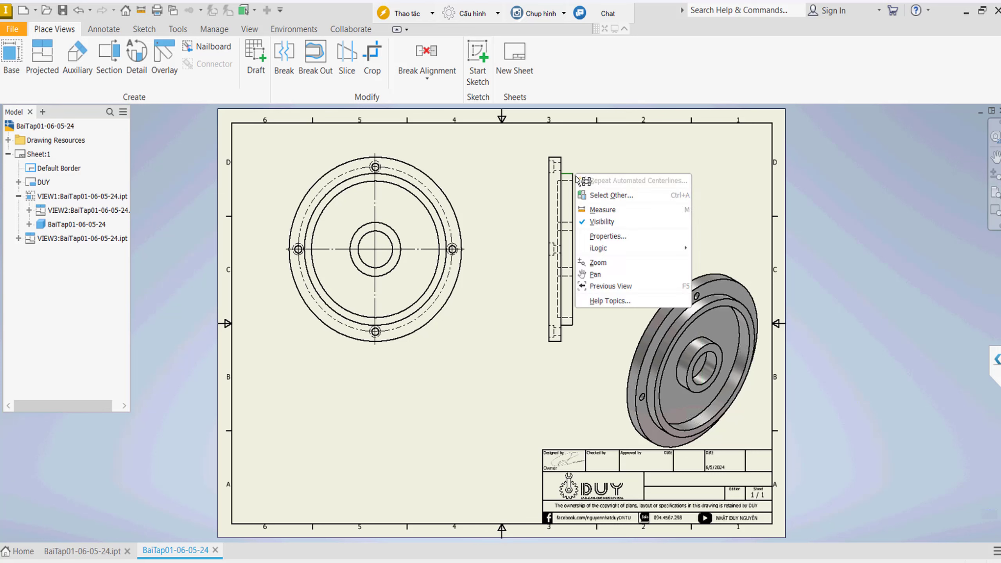
{"action": "left_click", "coordinate": [577, 169]}
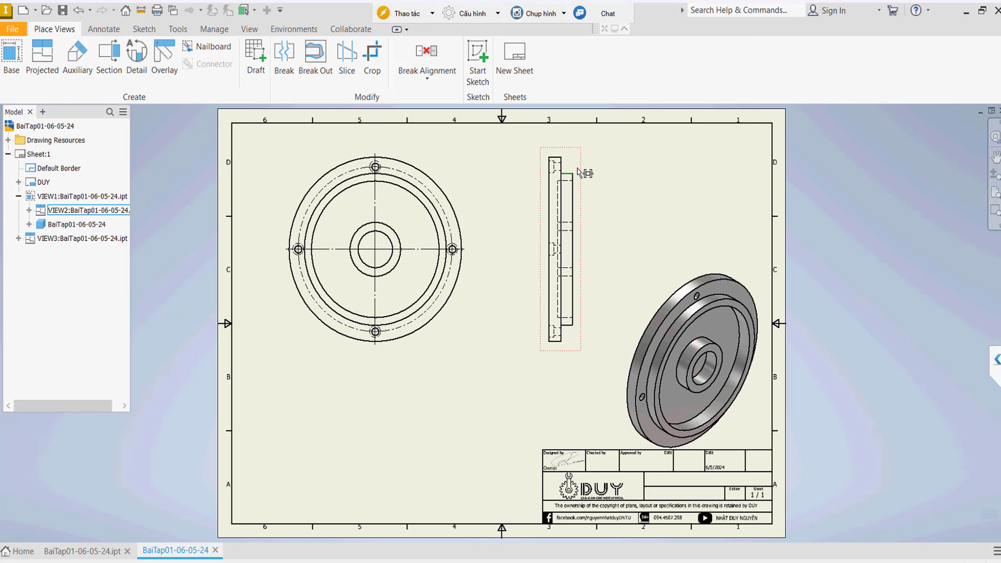
{"action": "right_click", "coordinate": [578, 173]}
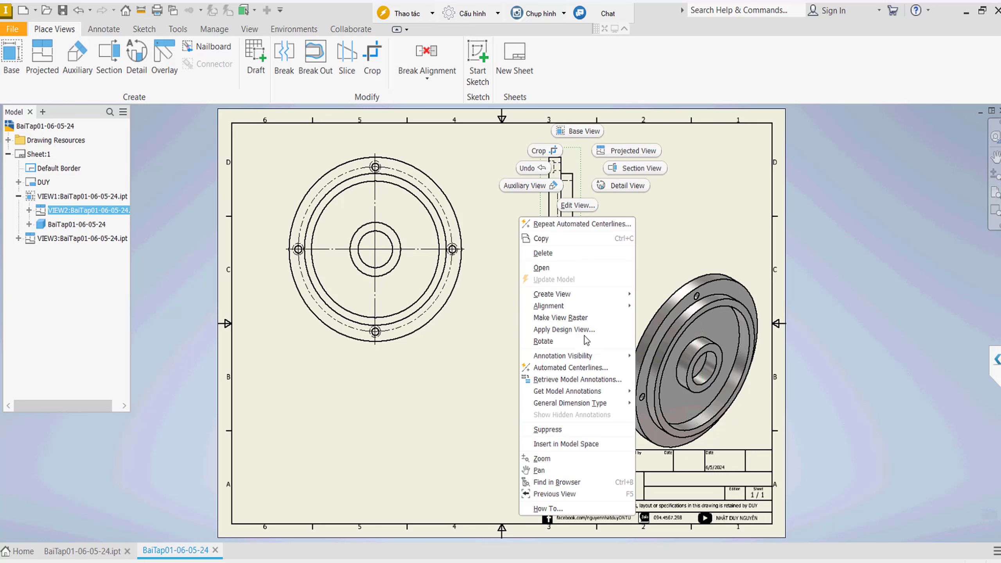
{"action": "left_click", "coordinate": [583, 366]}
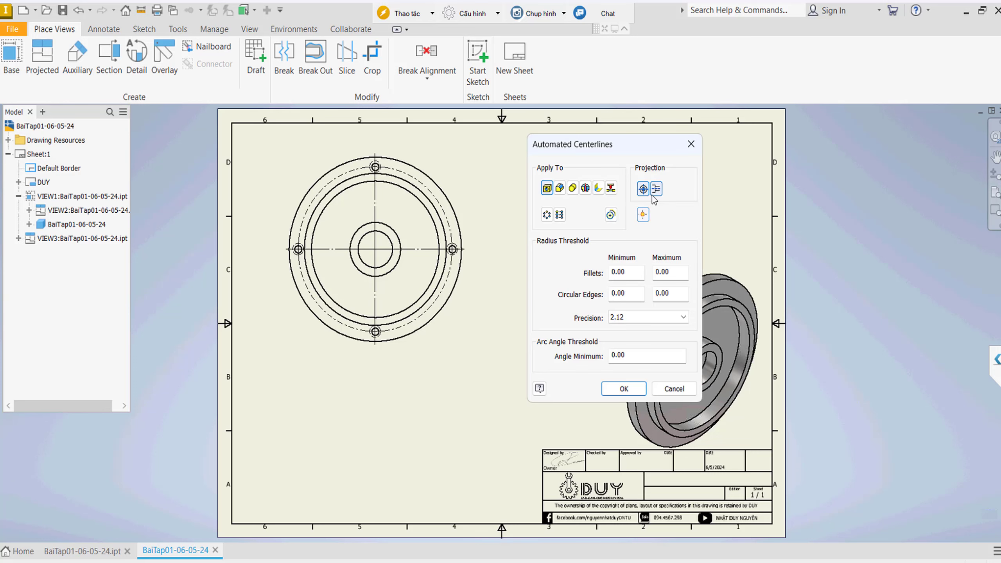
{"action": "left_click", "coordinate": [559, 215]}
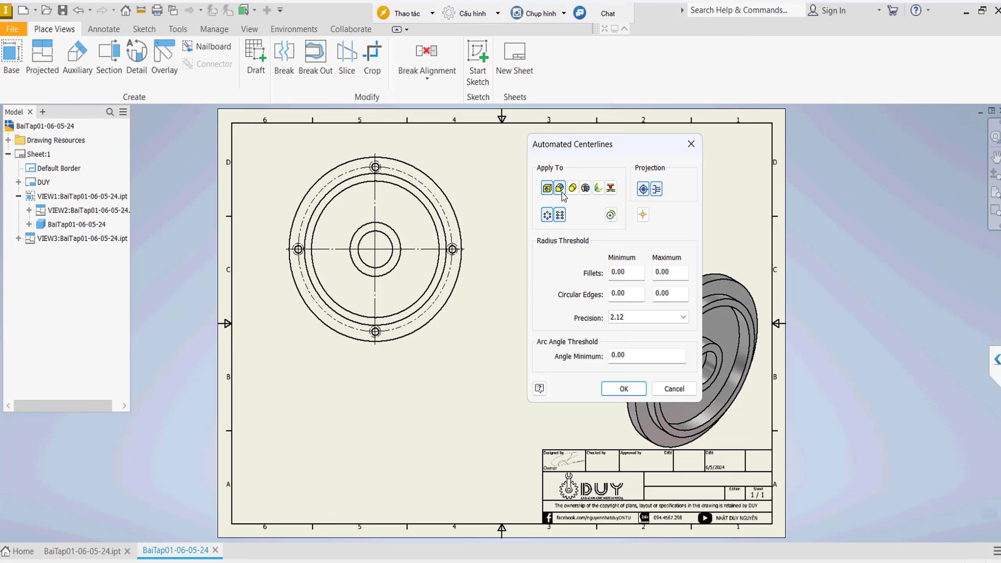
{"action": "left_click", "coordinate": [623, 388]}
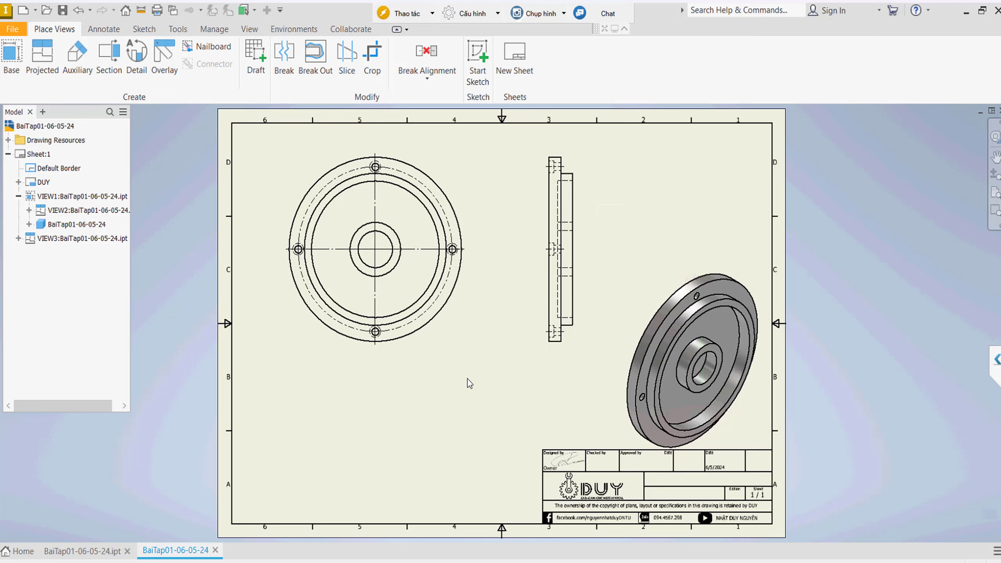
Move the side view off the sheet beyond its right border
{"action": "right_click", "coordinate": [576, 162]}
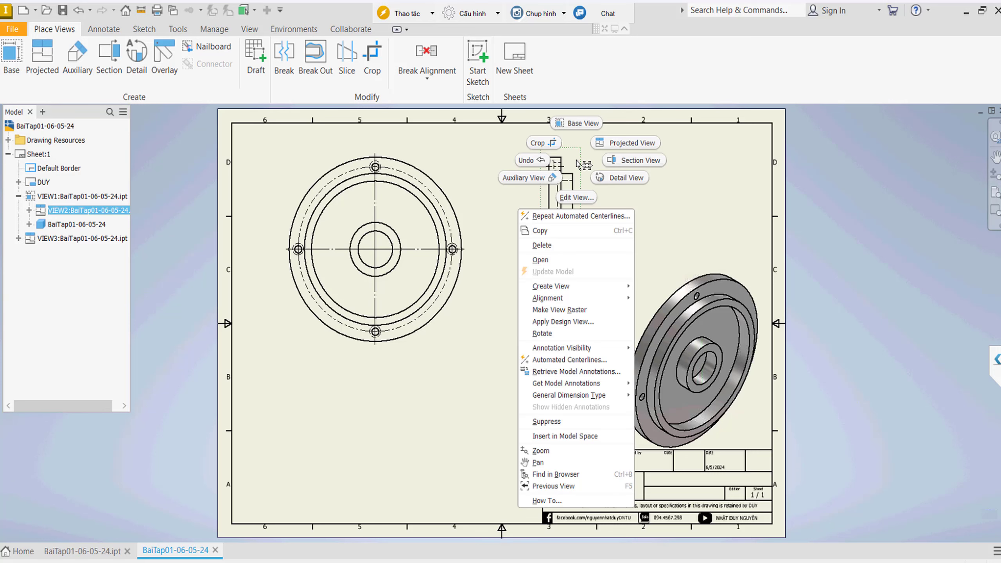
{"action": "key", "text": "Escape"}
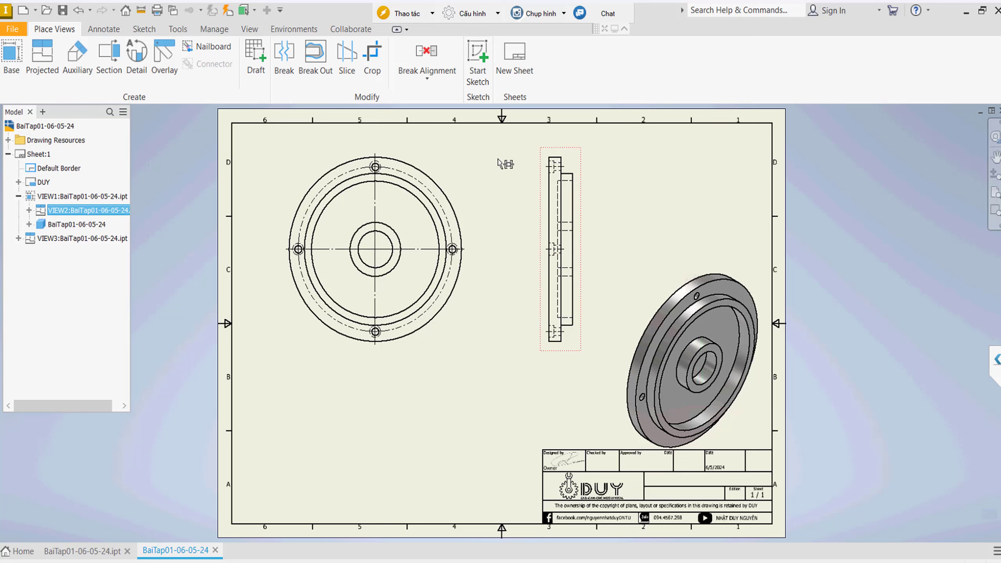
{"action": "left_click", "coordinate": [573, 169]}
{"action": "left_click_drag", "start_coordinate": [571, 166], "coordinate": [878, 223]}
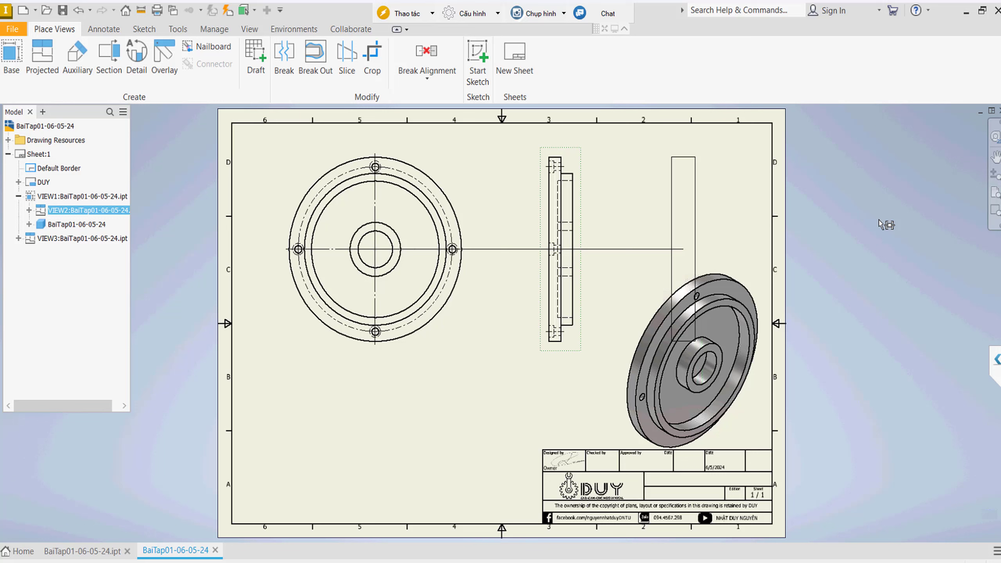
{"action": "left_click", "coordinate": [519, 220]}
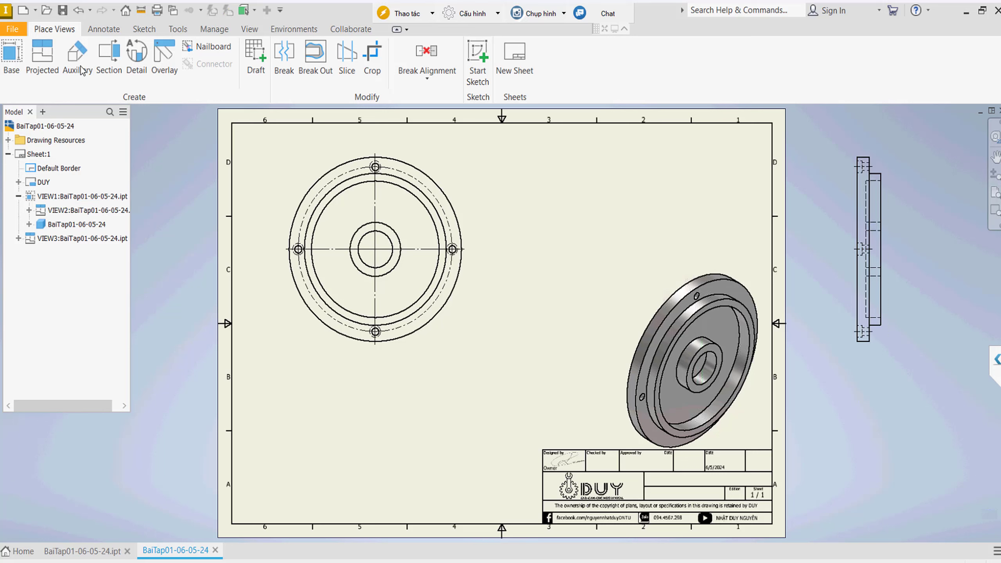
Cut section A-A vertically through the front view's centre and place it to the right
{"action": "left_click", "coordinate": [140, 74]}
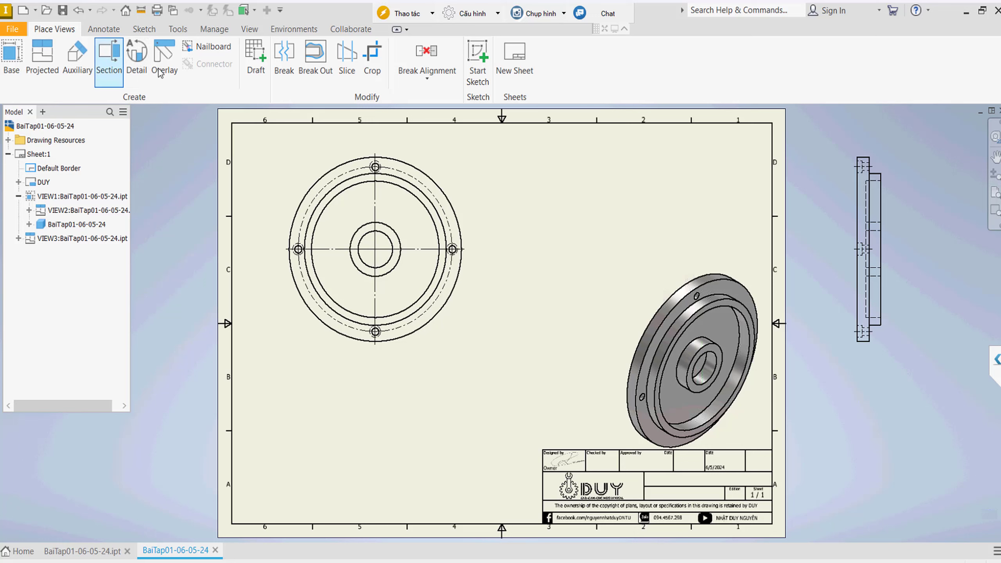
{"action": "left_click", "coordinate": [434, 157]}
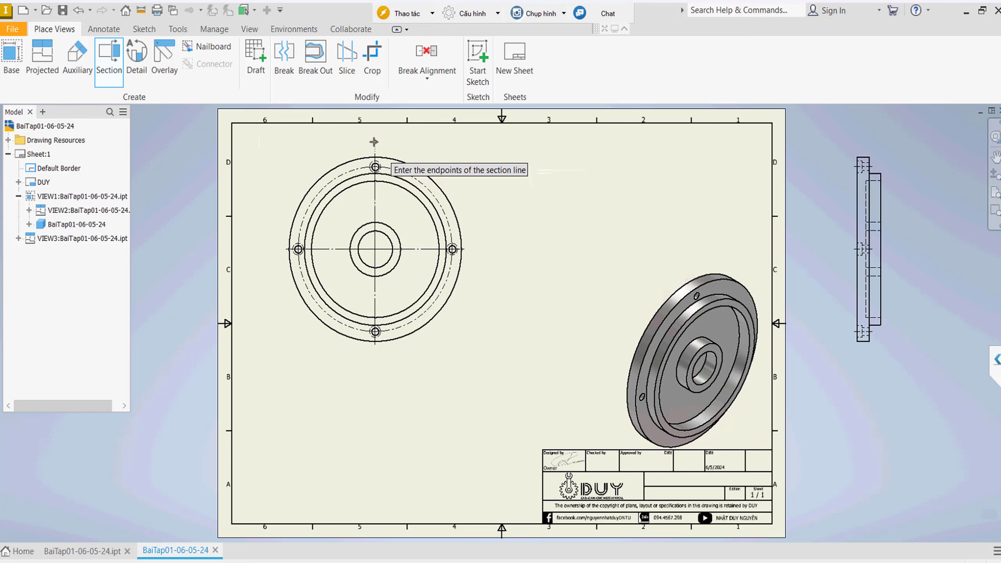
{"action": "left_click", "coordinate": [374, 372]}
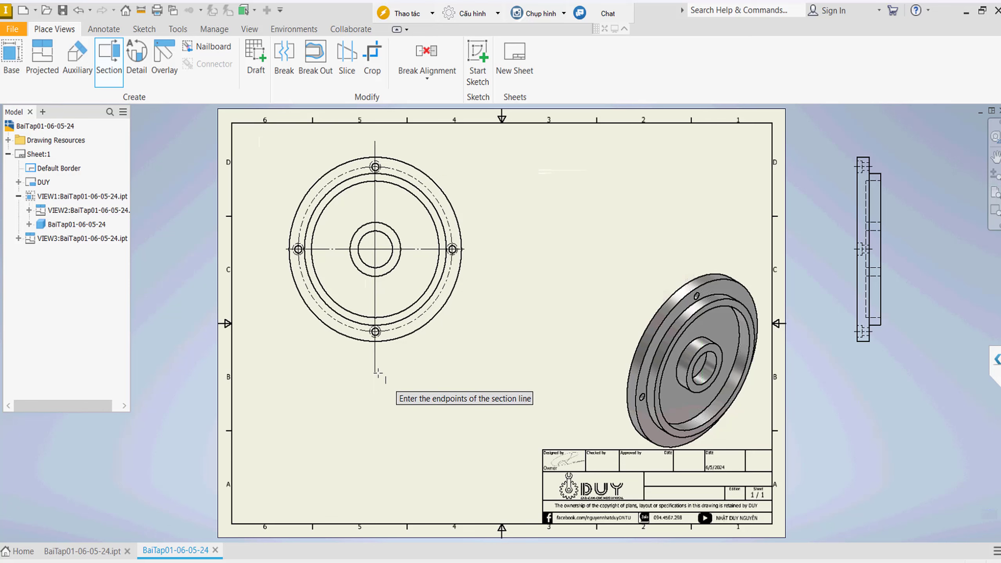
{"action": "right_click", "coordinate": [608, 236]}
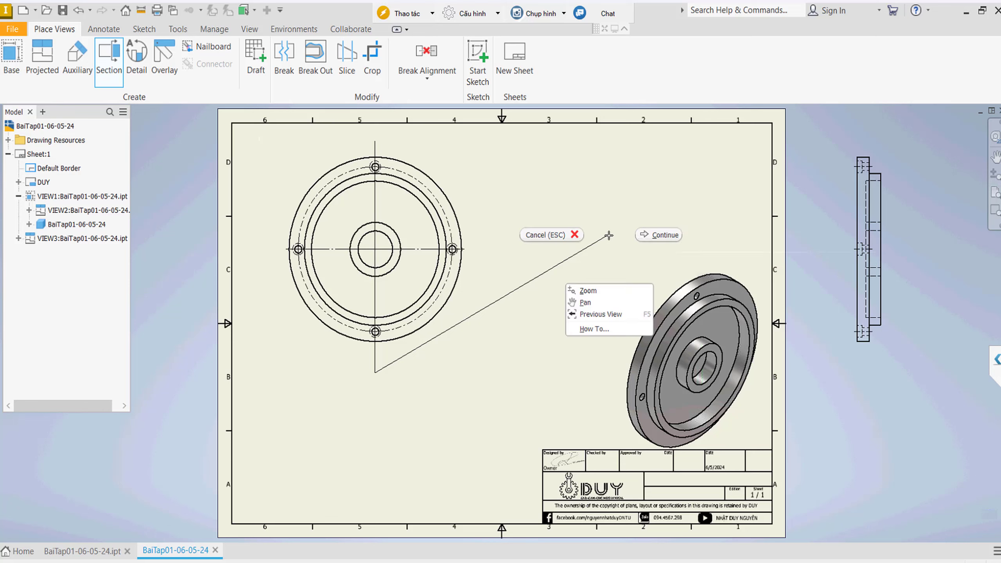
{"action": "left_click", "coordinate": [670, 240]}
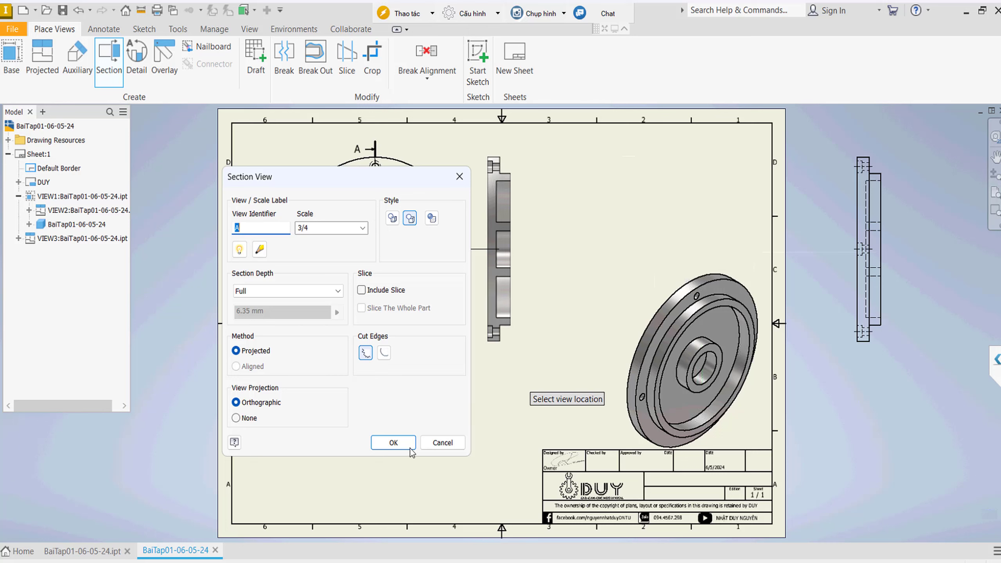
{"action": "left_click", "coordinate": [393, 442]}
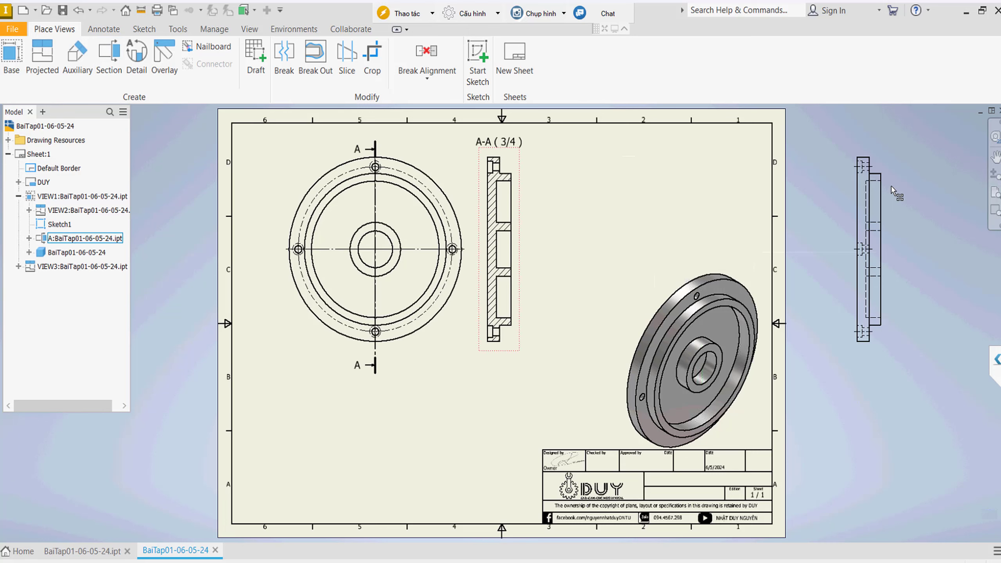
Try the side view beside section A-A, then return it off the sheet
{"action": "left_click_drag", "start_coordinate": [888, 157], "coordinate": [592, 215]}
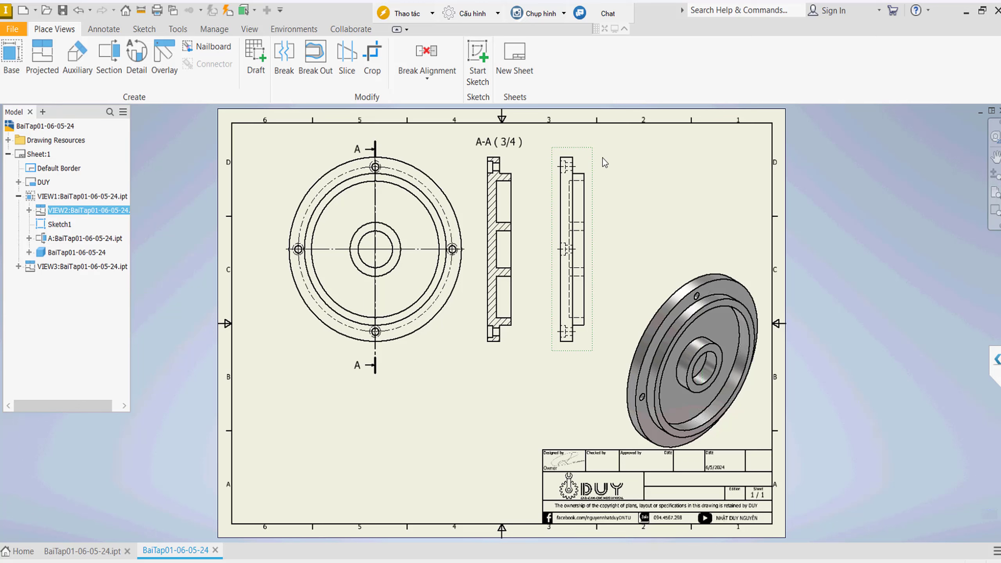
{"action": "left_click_drag", "start_coordinate": [597, 152], "coordinate": [883, 157]}
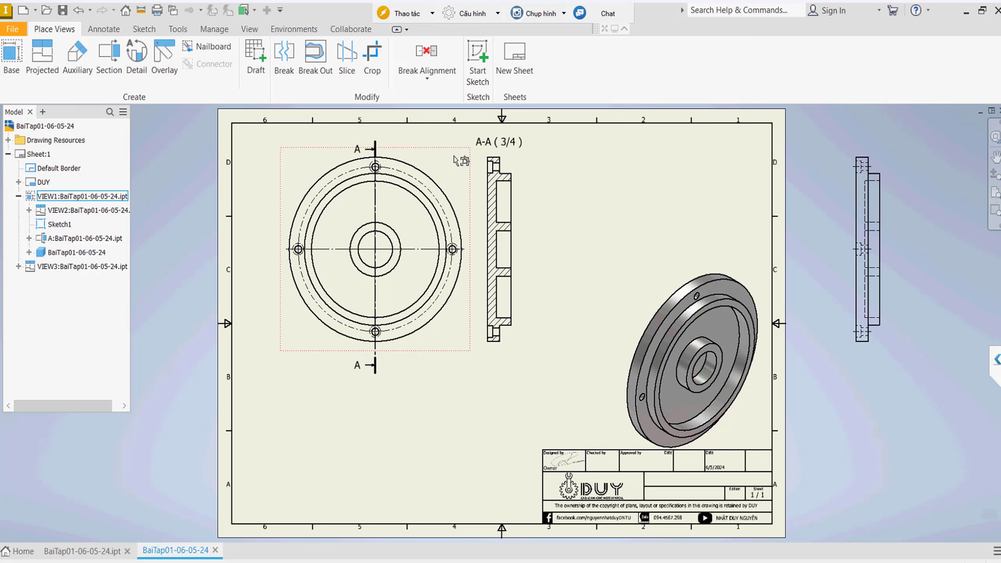
{"action": "middle_click_drag", "start_coordinate": [545, 148], "coordinate": [537, 173]}
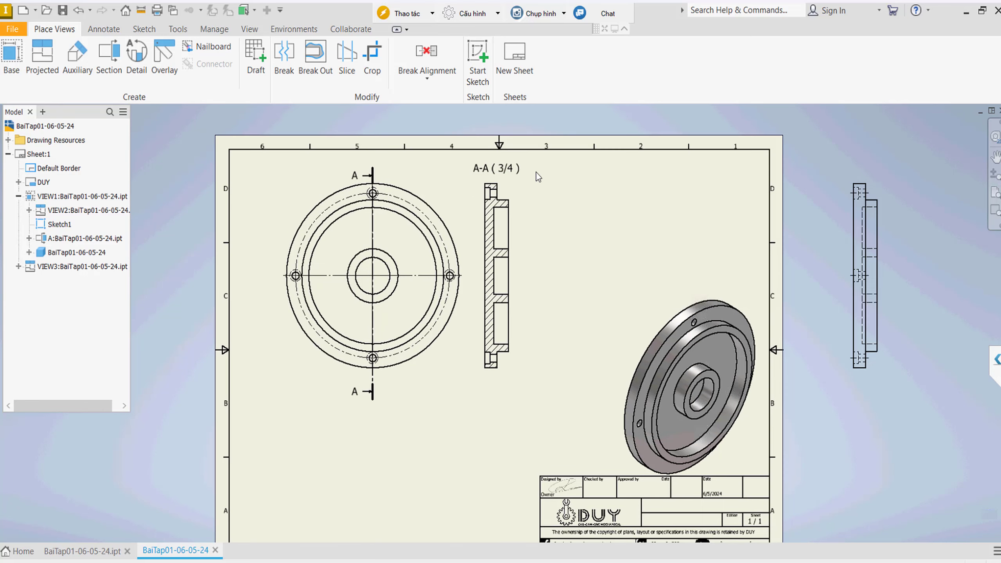
Lift the A-A (3/4) label above the sheet border and shift section A-A further right
{"action": "left_click", "coordinate": [509, 173]}
{"action": "right_click", "coordinate": [509, 173]}
{"action": "left_click", "coordinate": [572, 118]}
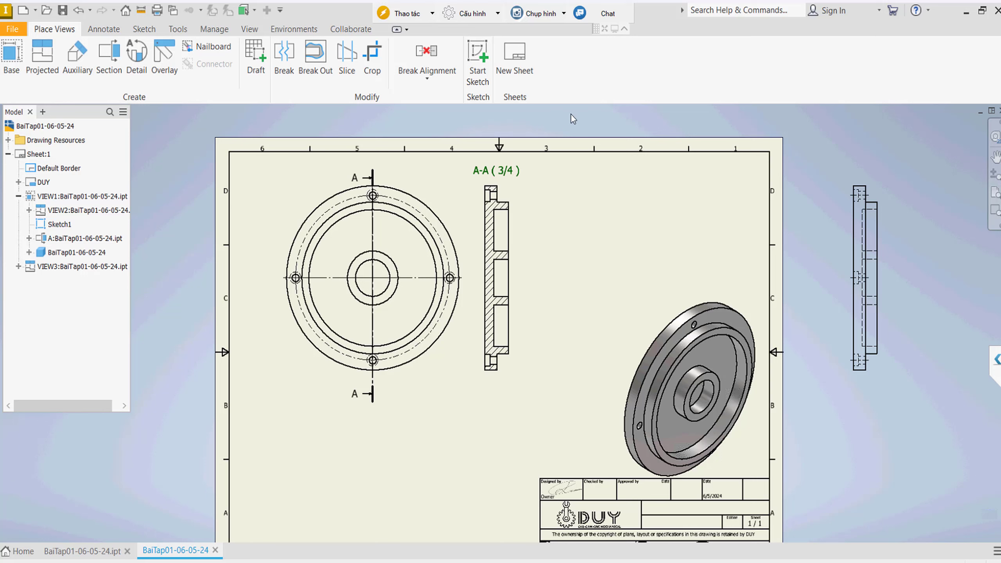
{"action": "right_click", "coordinate": [508, 174]}
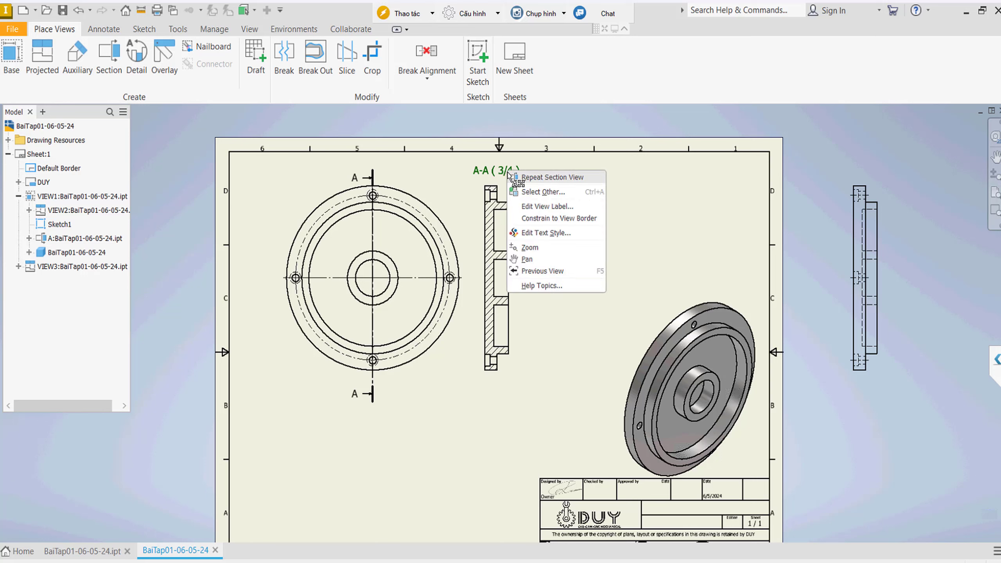
{"action": "left_click", "coordinate": [571, 157]}
{"action": "left_click_drag", "start_coordinate": [511, 170], "coordinate": [514, 104]}
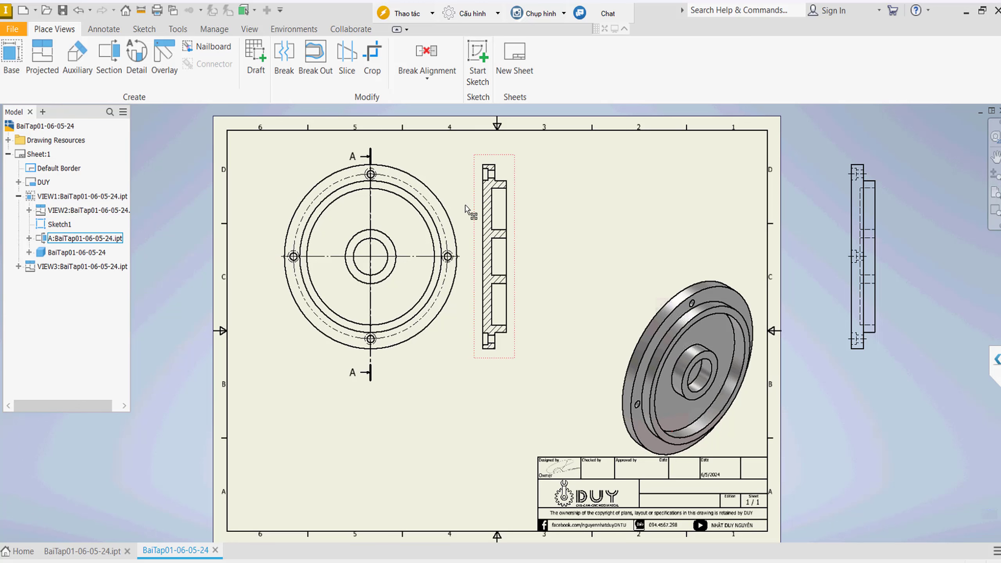
{"action": "left_click_drag", "start_coordinate": [508, 169], "coordinate": [539, 170]}
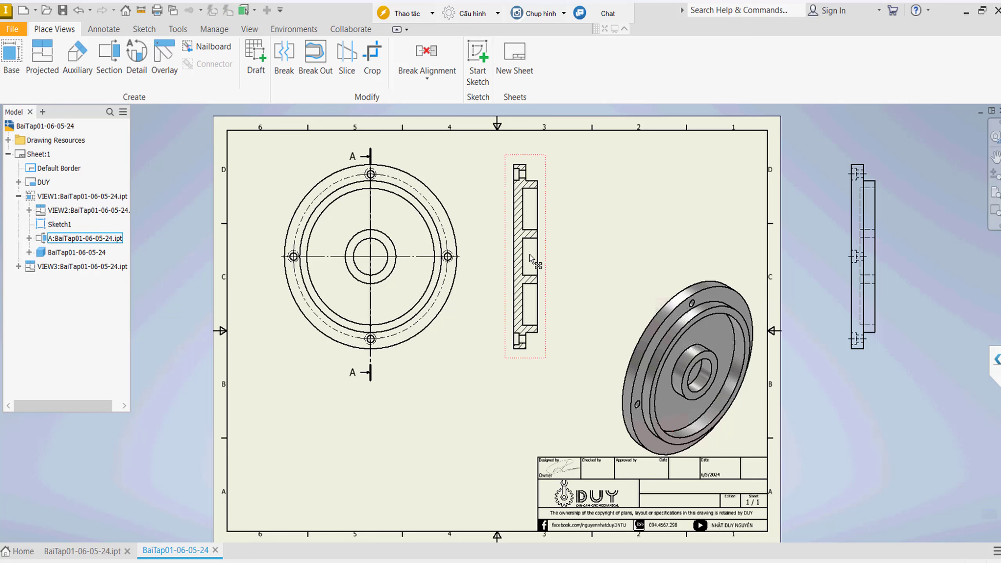
Add automated centerlines to section view A-A
{"action": "right_click", "coordinate": [542, 172]}
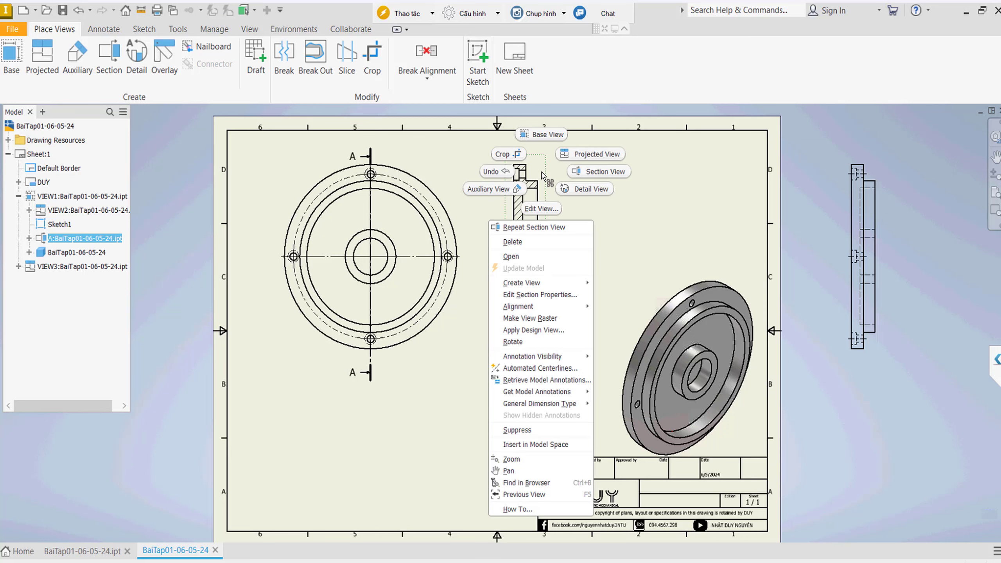
{"action": "left_click", "coordinate": [530, 368]}
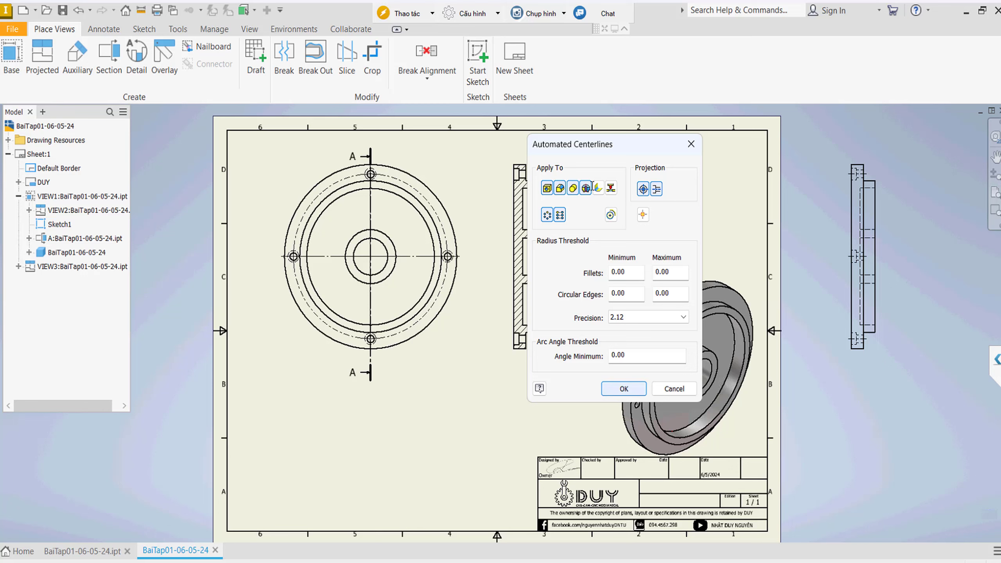
{"action": "left_click", "coordinate": [635, 393]}
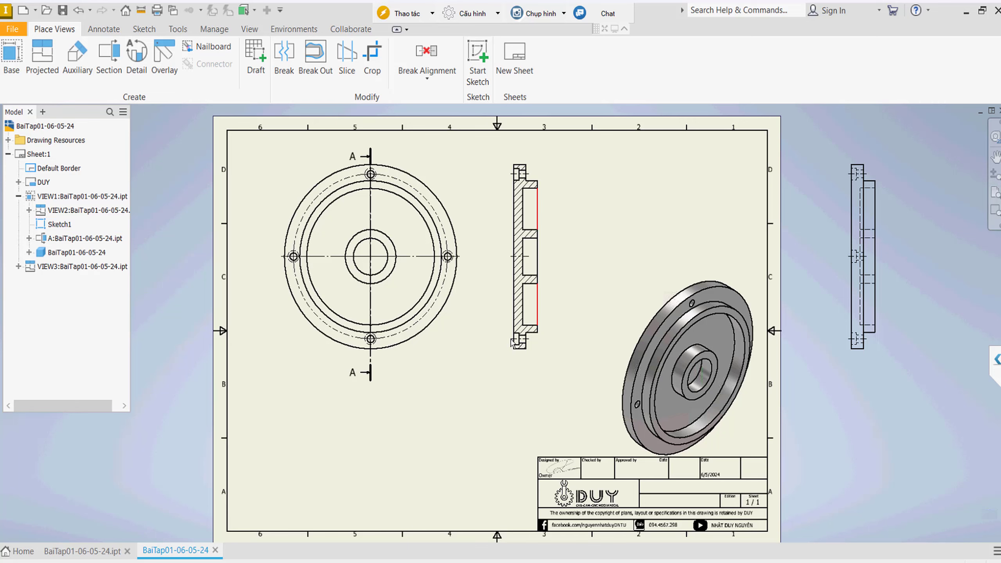
Stretch section A-A's horizontal centreline out past the view's right edge
{"action": "scroll", "coordinate": [468, 191], "scroll_direction": "down", "scroll_amount": 3}
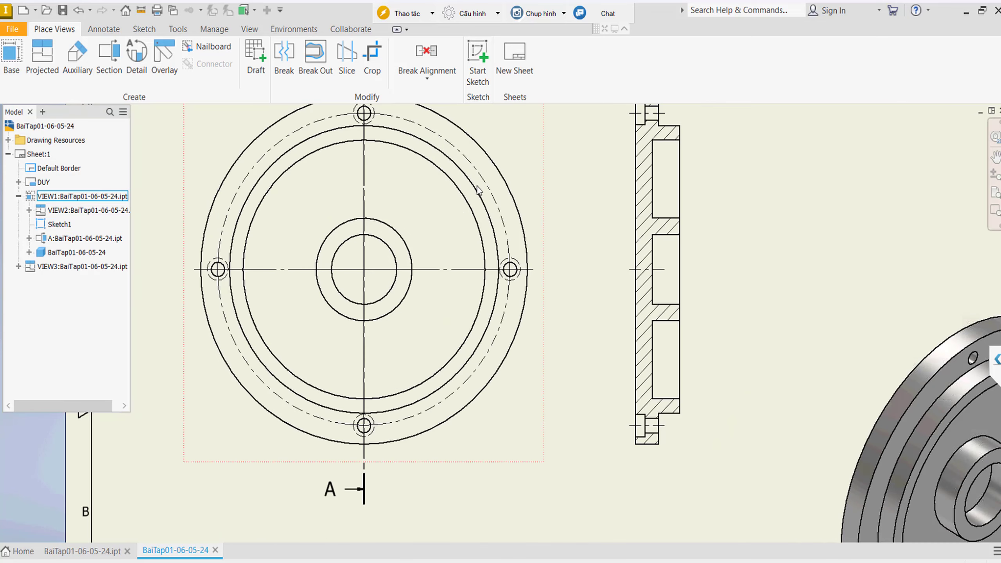
{"action": "scroll", "coordinate": [482, 215], "scroll_direction": "up", "scroll_amount": 3}
{"action": "middle_click_drag", "start_coordinate": [495, 198], "coordinate": [492, 201]}
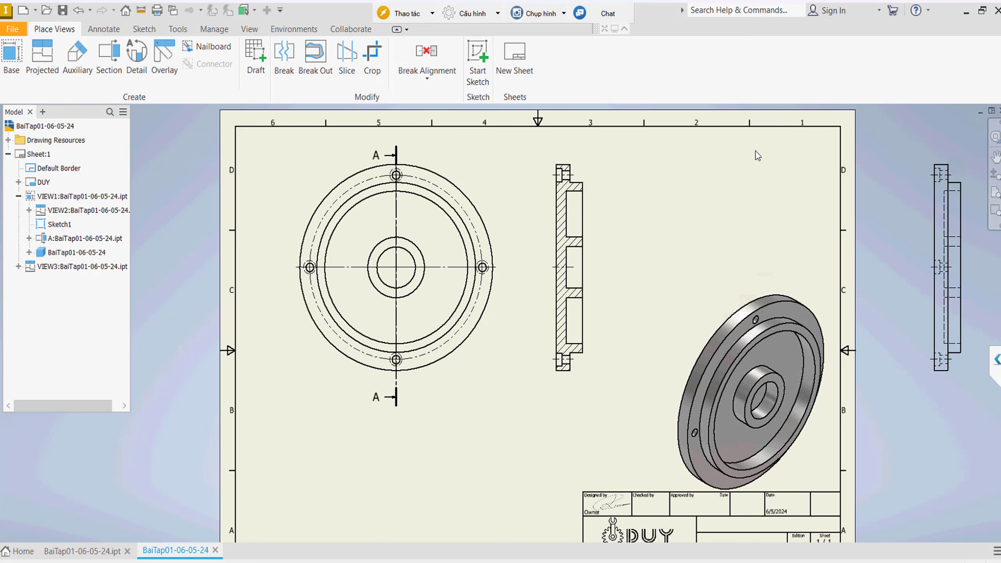
{"action": "middle_click_drag", "start_coordinate": [755, 151], "coordinate": [753, 152]}
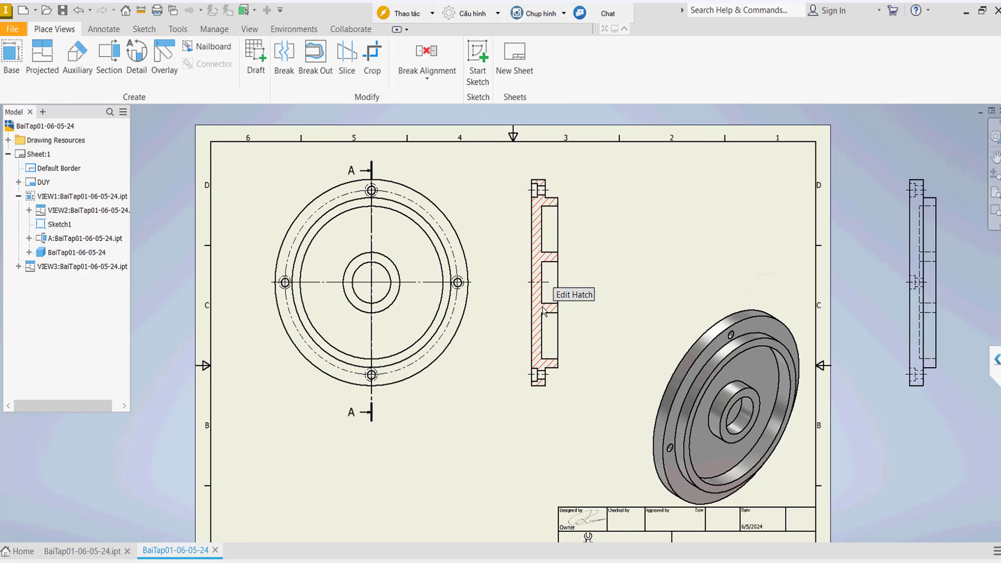
{"action": "left_click_drag", "start_coordinate": [549, 281], "coordinate": [579, 282]}
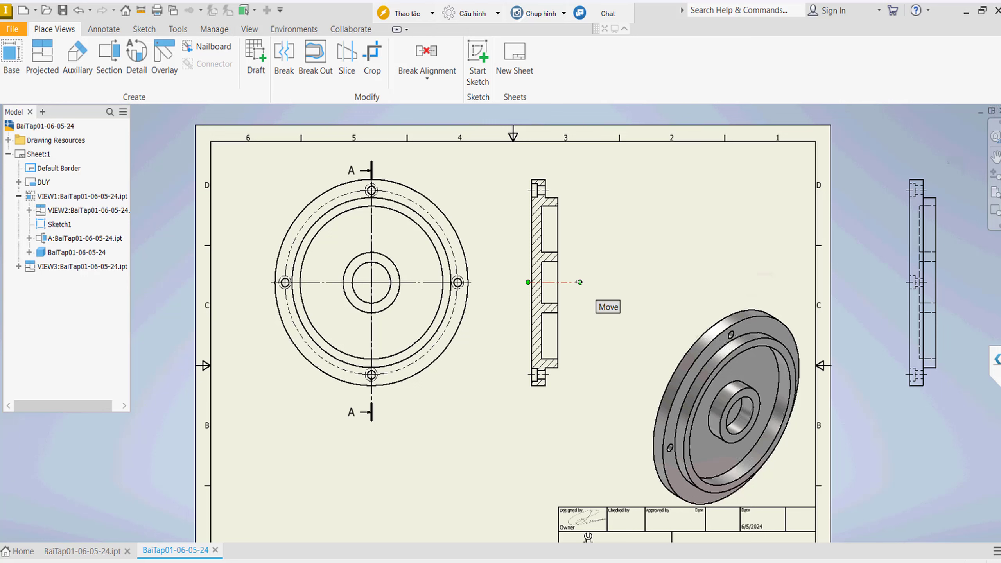
{"action": "left_click", "coordinate": [214, 32]}
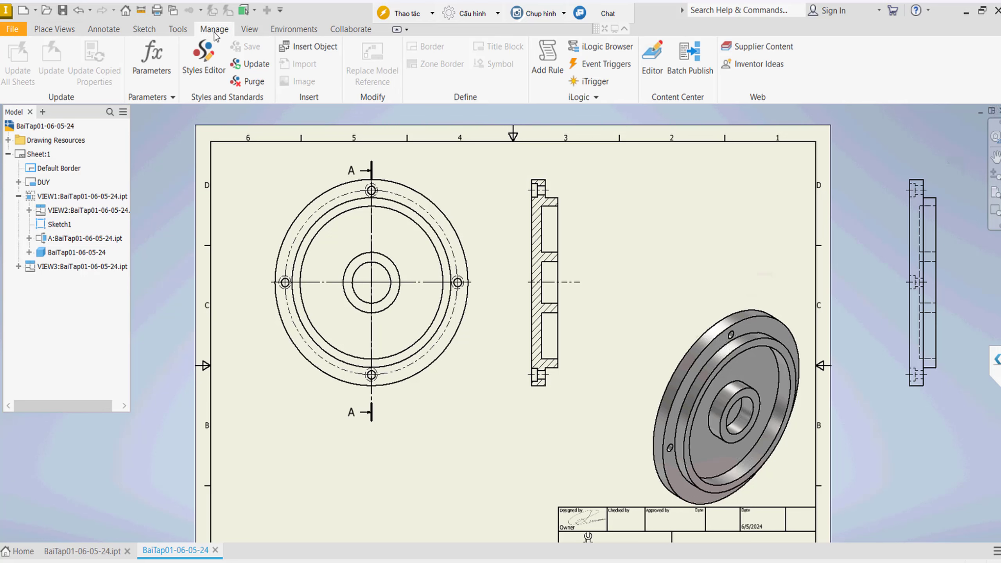
Set Default (ISO) linear and alternate unit precision to whole numbers (0)
{"action": "left_click", "coordinate": [212, 60]}
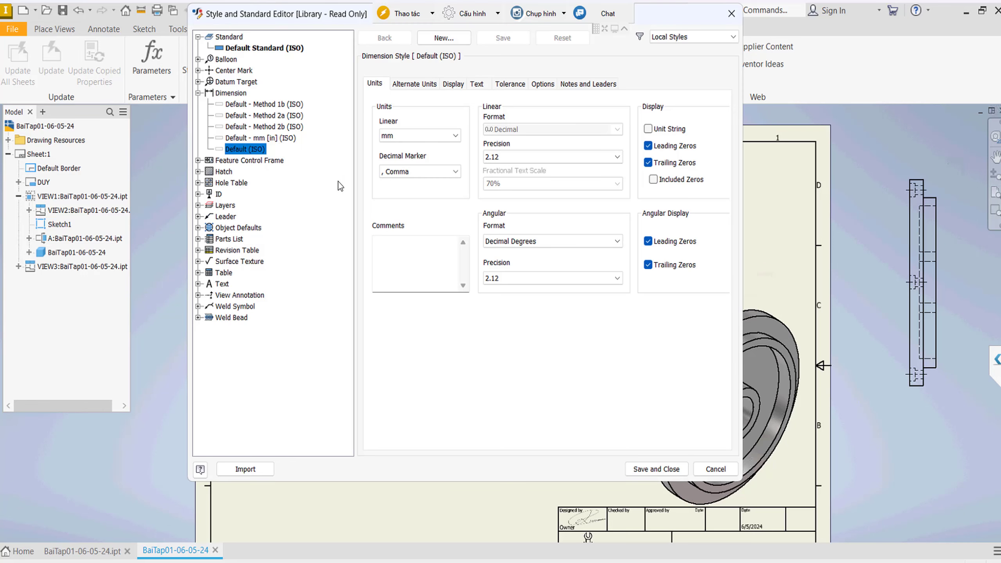
{"action": "left_click", "coordinate": [497, 158]}
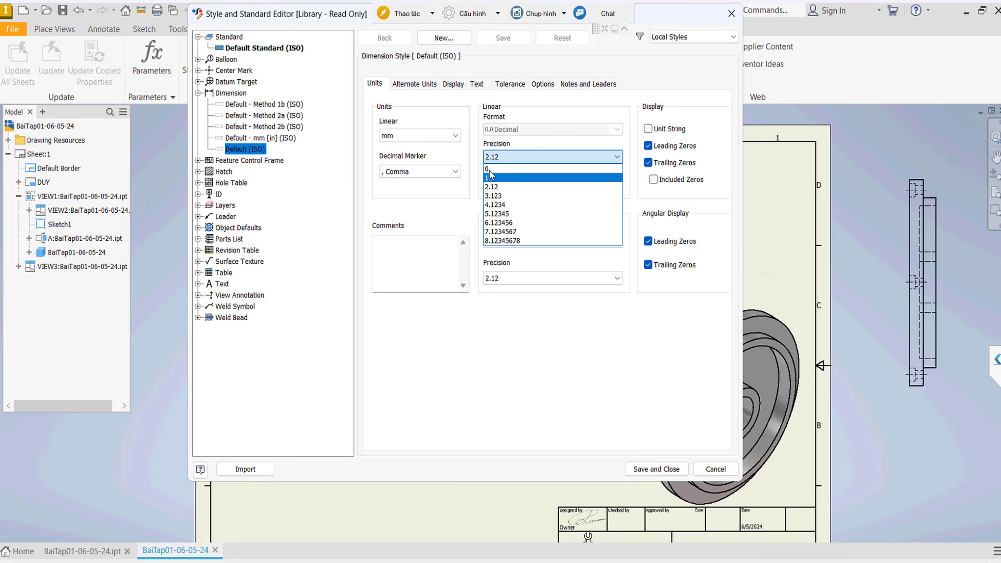
{"action": "left_click", "coordinate": [489, 168]}
{"action": "left_click", "coordinate": [414, 84]}
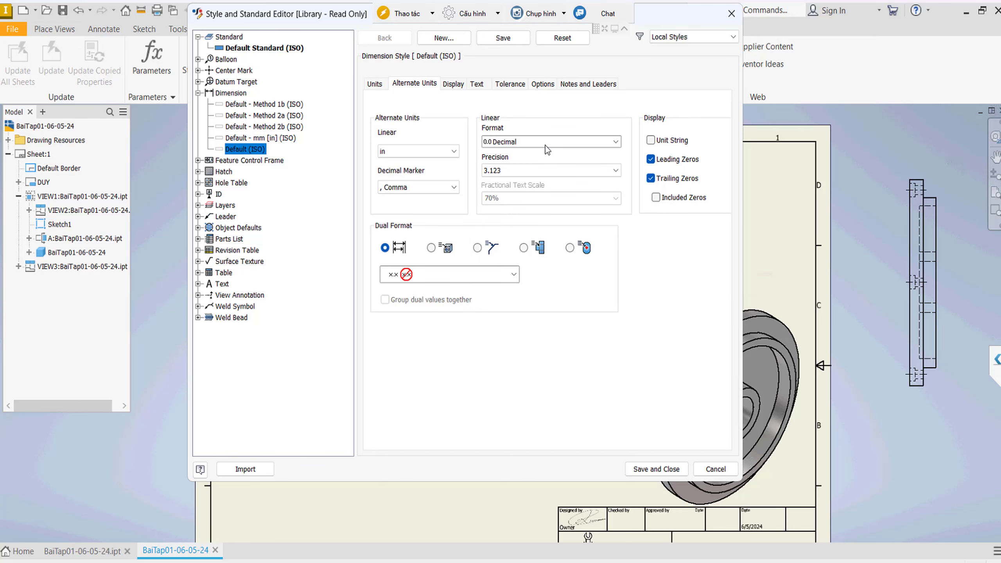
{"action": "left_click", "coordinate": [555, 169]}
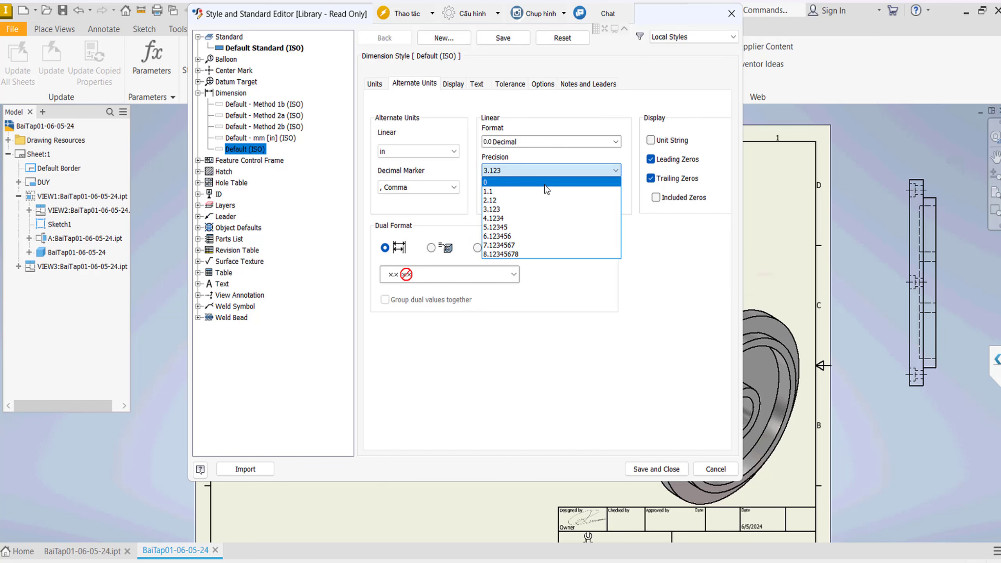
{"action": "left_click", "coordinate": [544, 184]}
Make diameter and radius dimension text read horizontally
{"action": "left_click", "coordinate": [477, 84]}
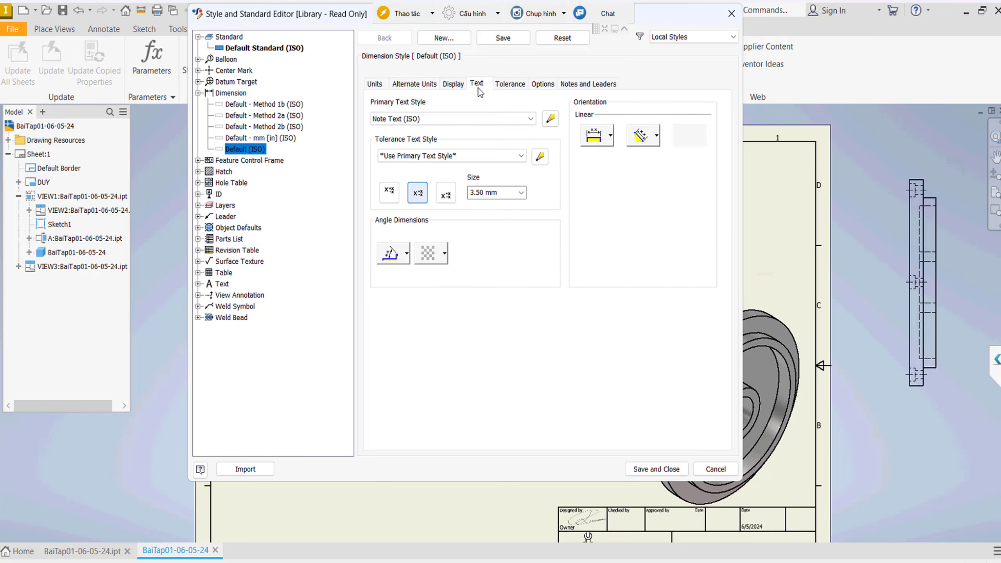
{"action": "left_click", "coordinate": [656, 136]}
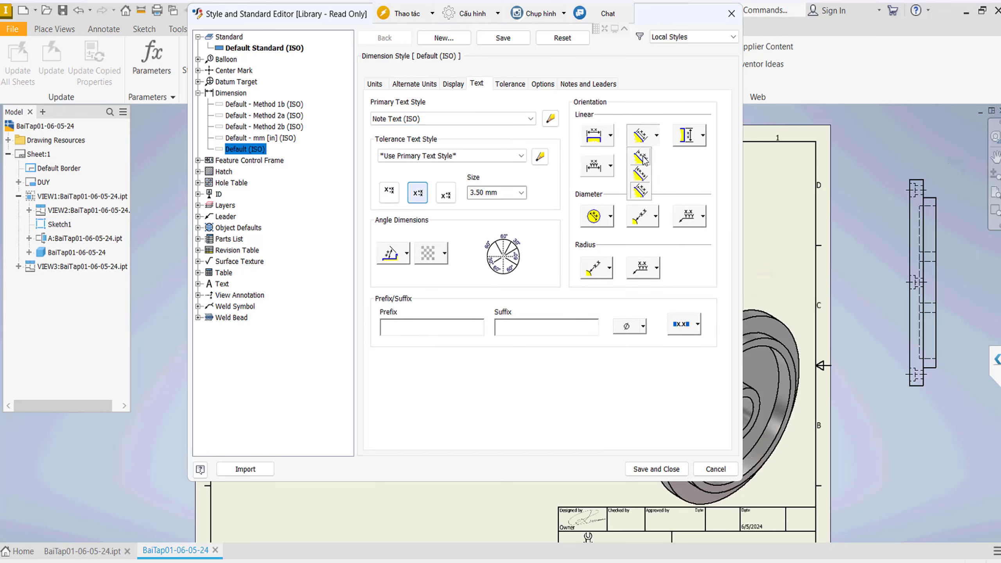
{"action": "left_click", "coordinate": [694, 136]}
{"action": "left_click", "coordinate": [643, 219]}
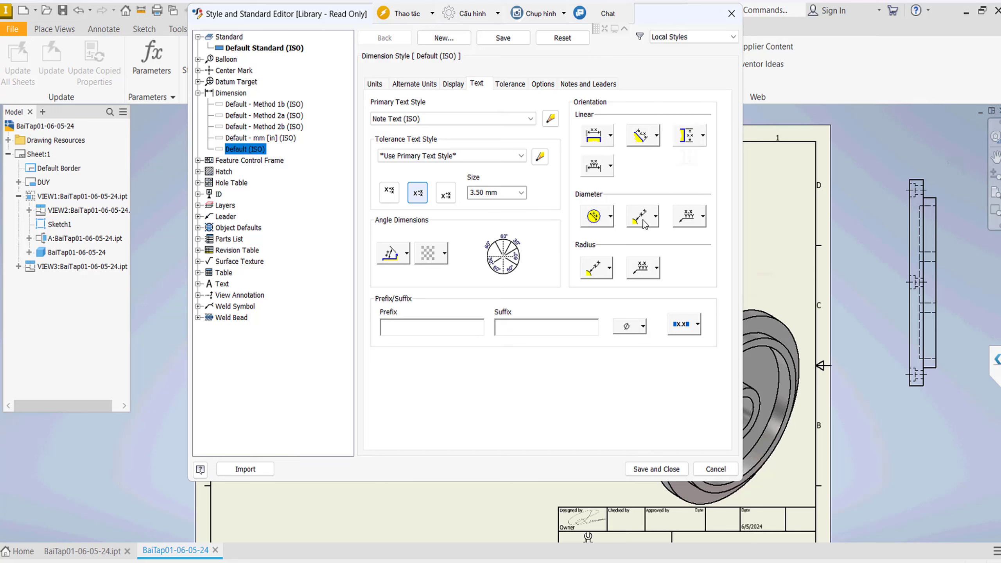
{"action": "left_click", "coordinate": [609, 217]}
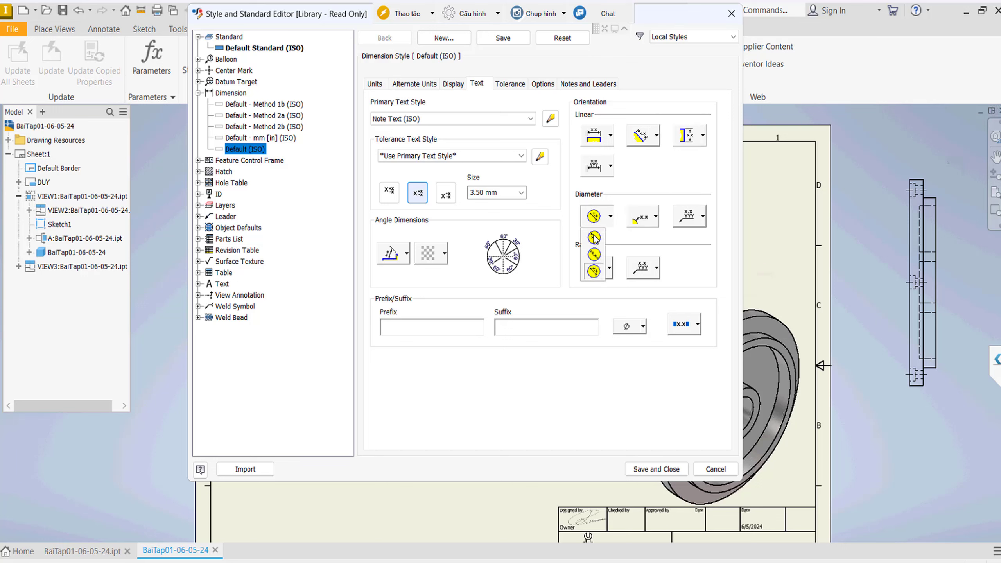
{"action": "left_click", "coordinate": [606, 274]}
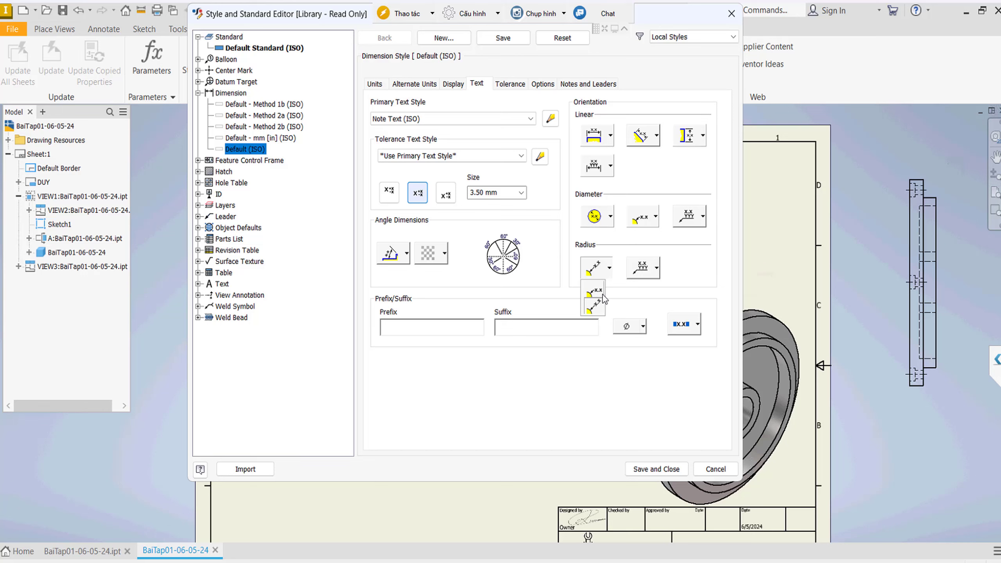
{"action": "left_click", "coordinate": [602, 294]}
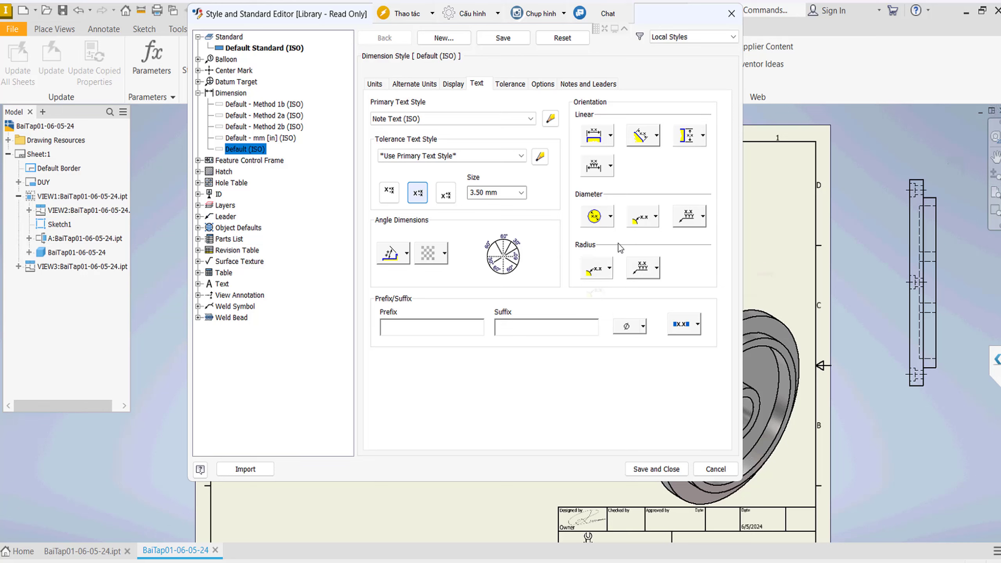
Set both leader text orientations to horizontal and save the style
{"action": "left_click", "coordinate": [588, 84]}
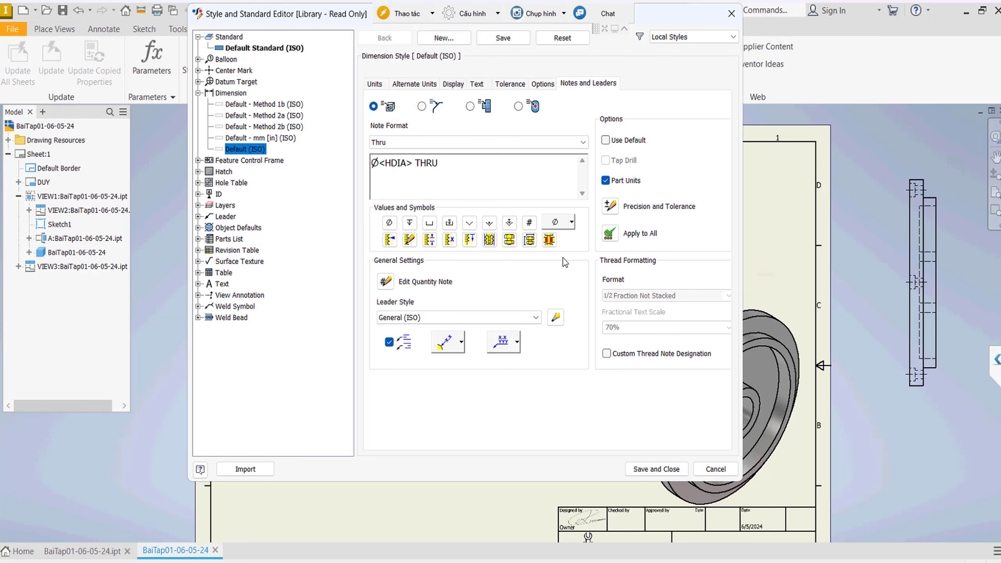
{"action": "left_click", "coordinate": [453, 350]}
{"action": "left_click", "coordinate": [440, 366]}
{"action": "left_click", "coordinate": [511, 350]}
{"action": "left_click", "coordinate": [505, 365]}
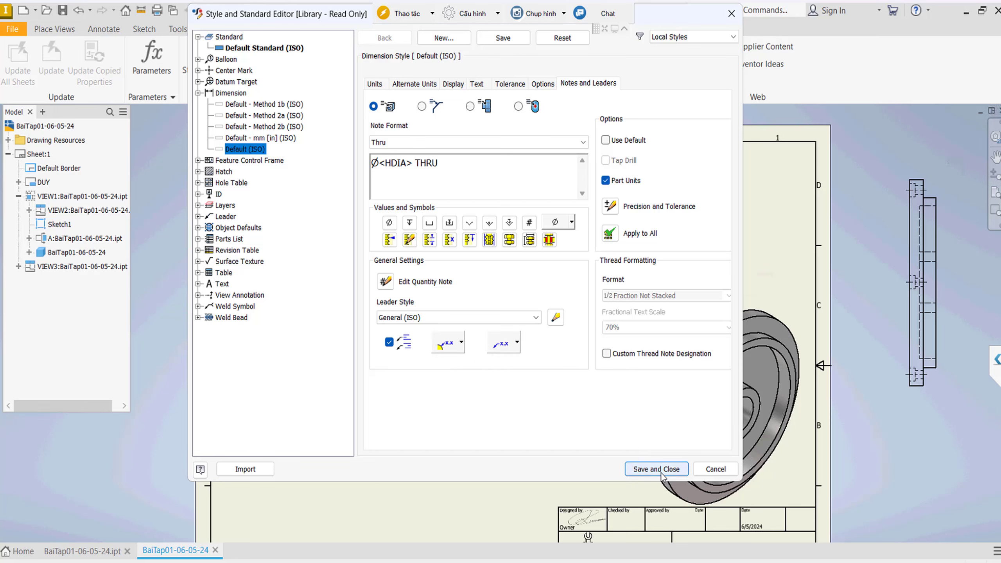
{"action": "left_click", "coordinate": [668, 475]}
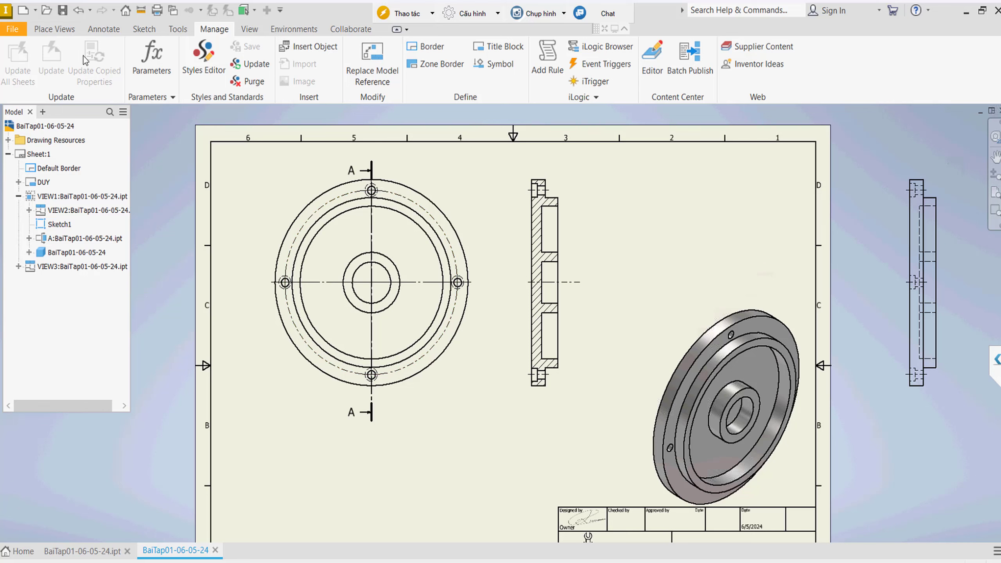
Dimension the front view's outer circle as Ø170, placed at lower left
{"action": "left_click", "coordinate": [106, 30]}
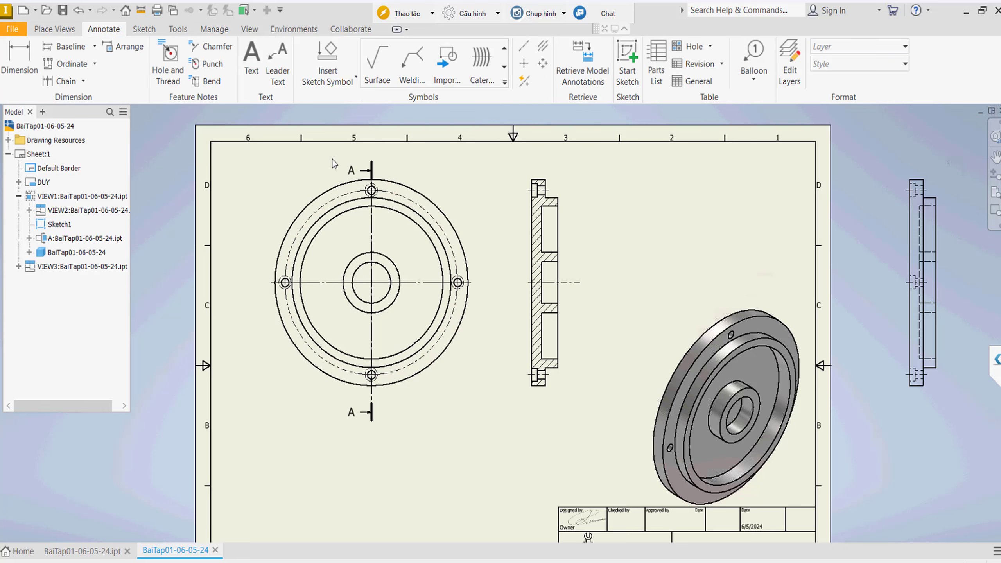
{"action": "left_click", "coordinate": [17, 66]}
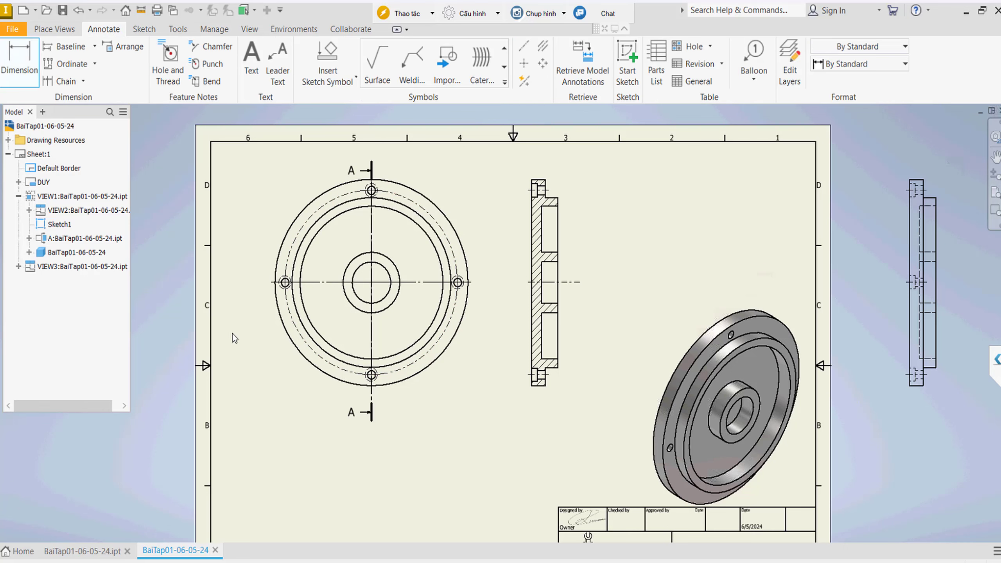
{"action": "left_click", "coordinate": [291, 348]}
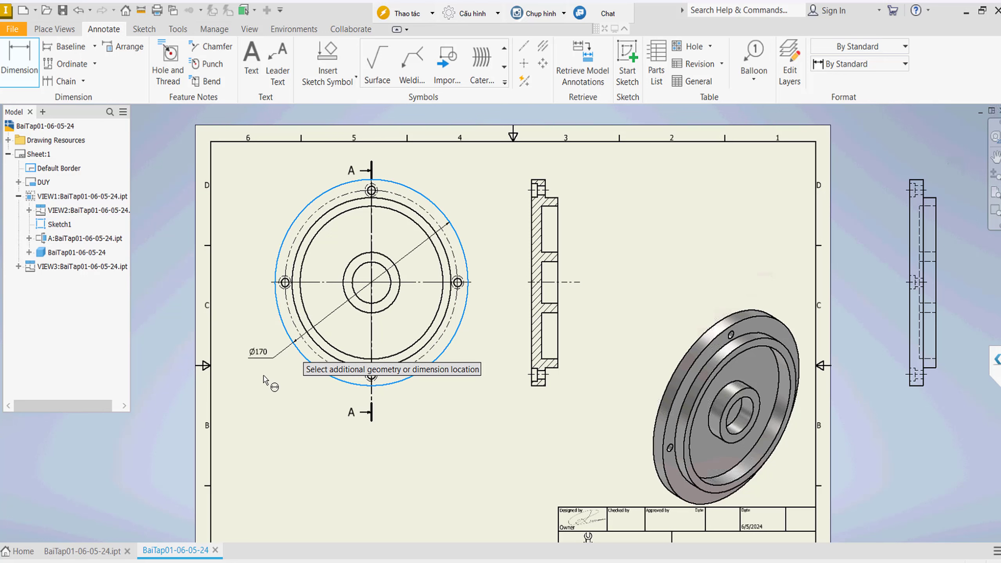
{"action": "left_click", "coordinate": [260, 388]}
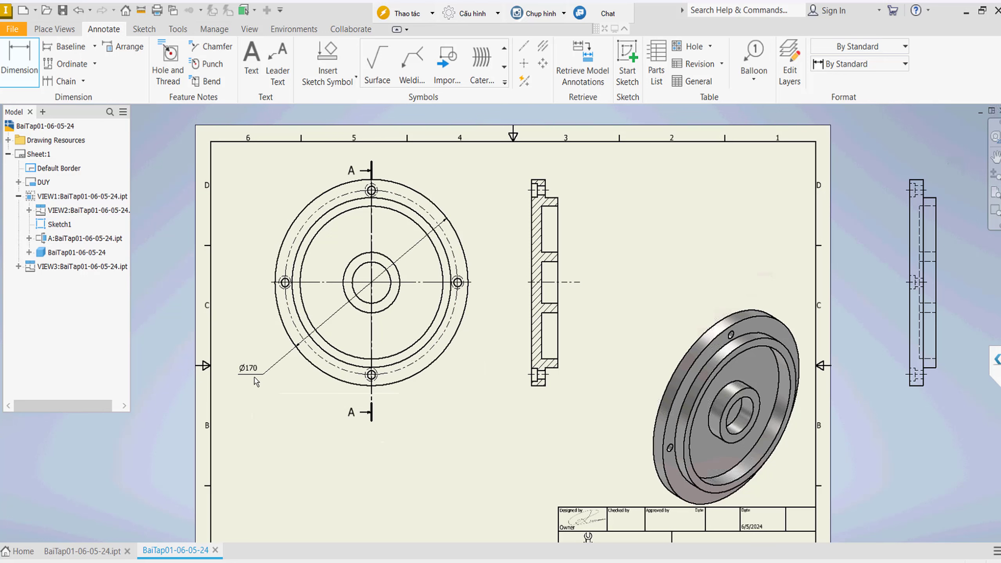
{"action": "key", "text": "Escape"}
{"action": "scroll", "coordinate": [250, 375], "scroll_direction": "up", "scroll_amount": 3}
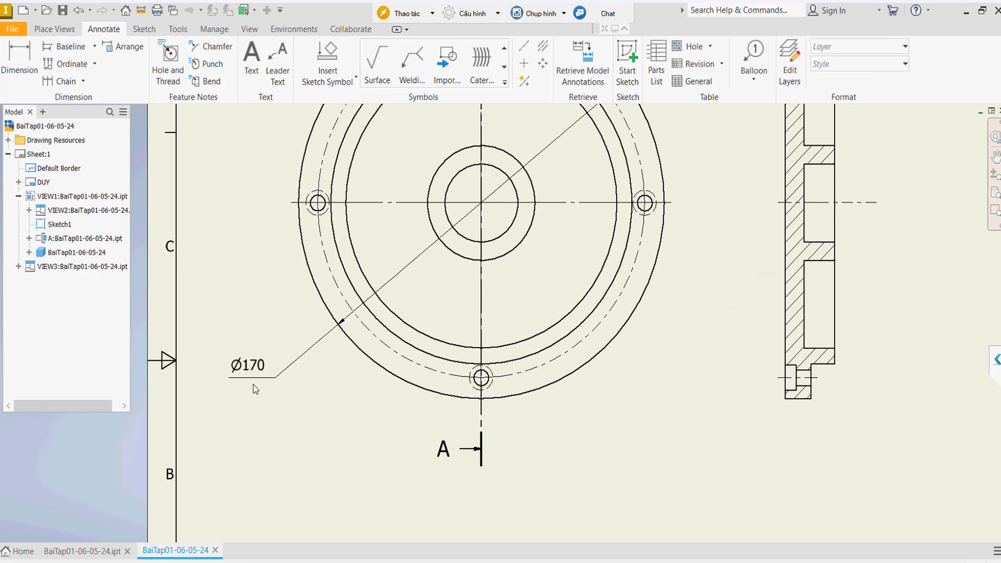
{"action": "scroll", "coordinate": [252, 382], "scroll_direction": "down", "scroll_amount": 2}
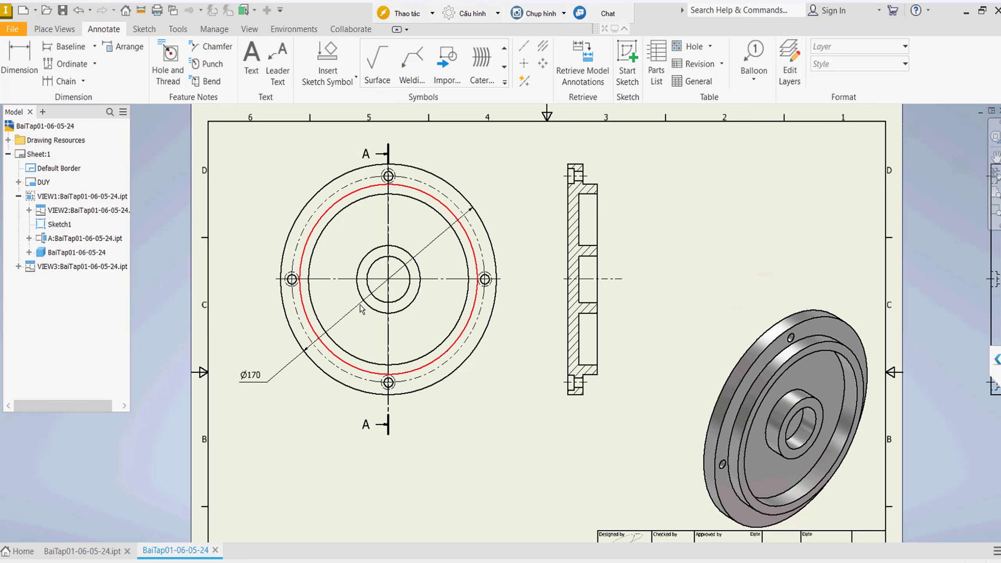
{"action": "left_click", "coordinate": [262, 381]}
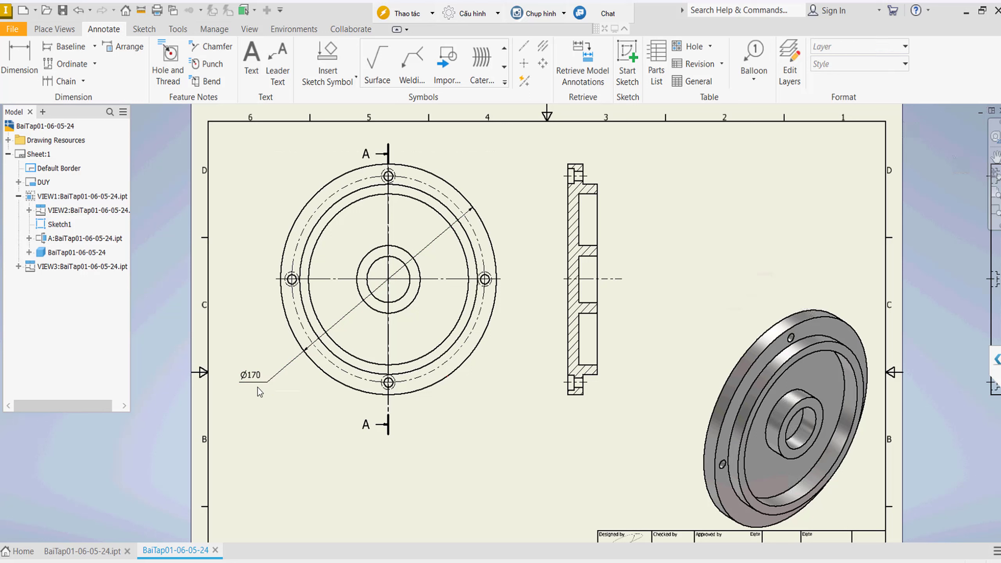
{"action": "left_click", "coordinate": [230, 401]}
Add a vertical 140 dimension from the section's top to bottom, placed to its right
{"action": "left_click", "coordinate": [41, 71]}
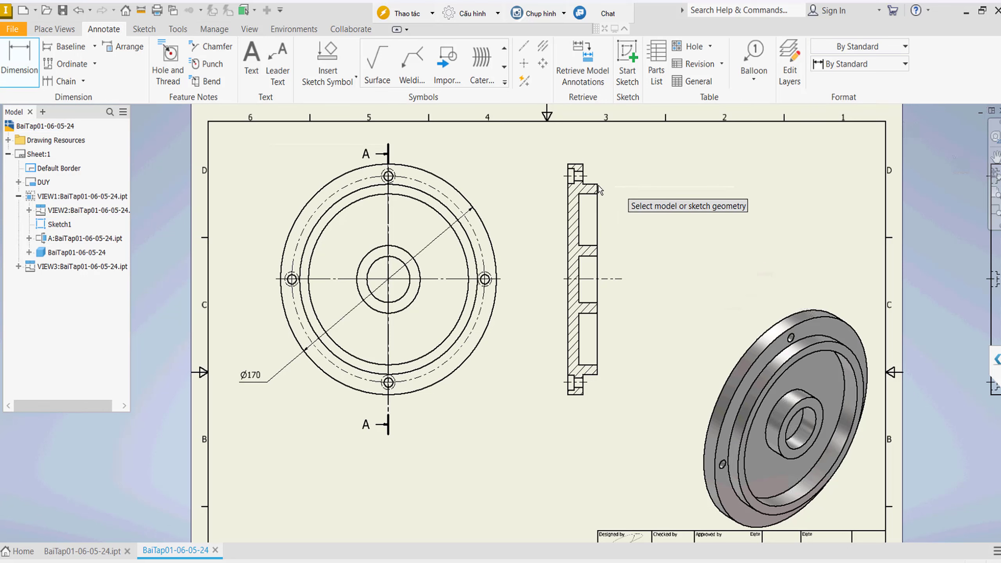
{"action": "left_click", "coordinate": [594, 187]}
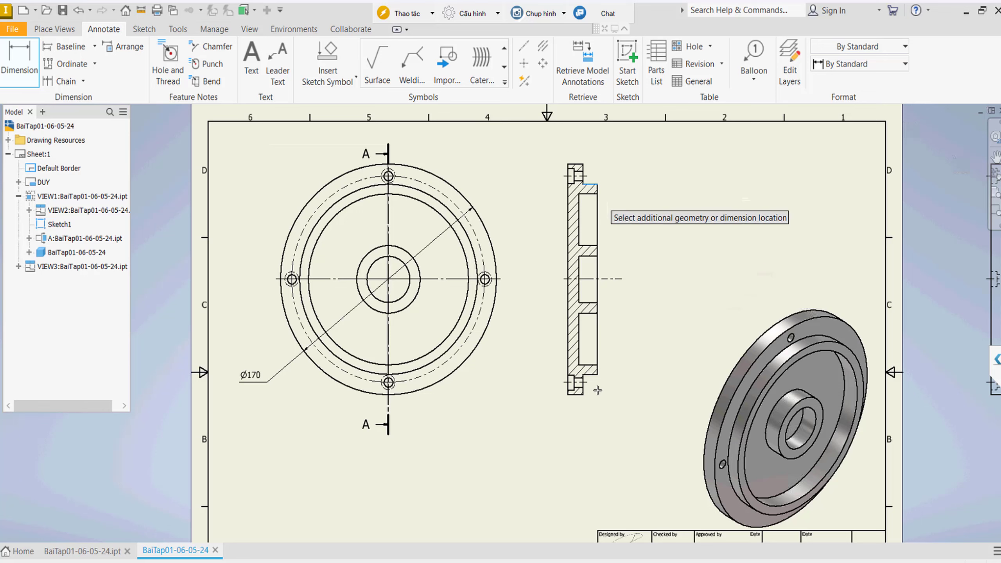
{"action": "left_click", "coordinate": [597, 374]}
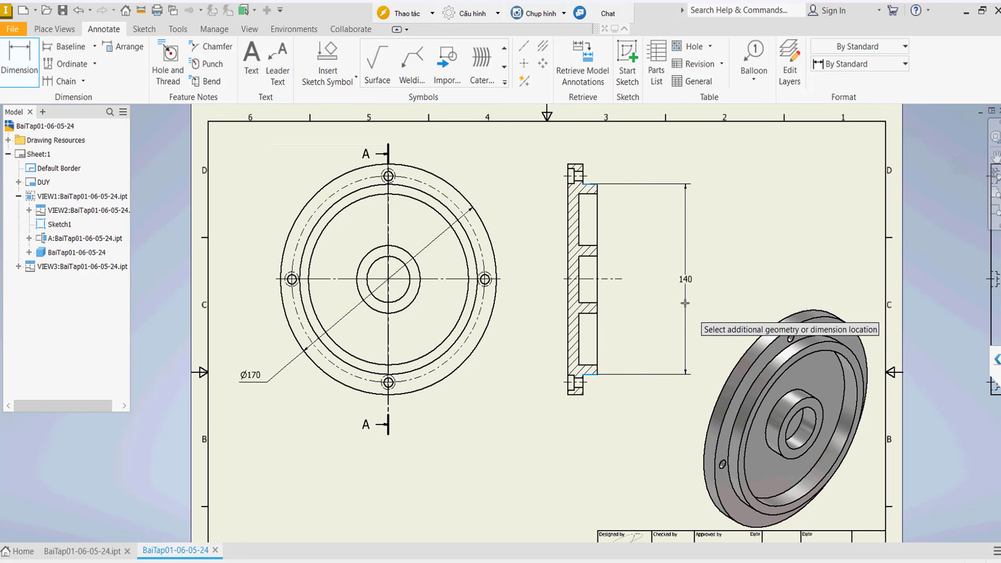
{"action": "left_click", "coordinate": [700, 303]}
{"action": "key", "text": "Escape"}
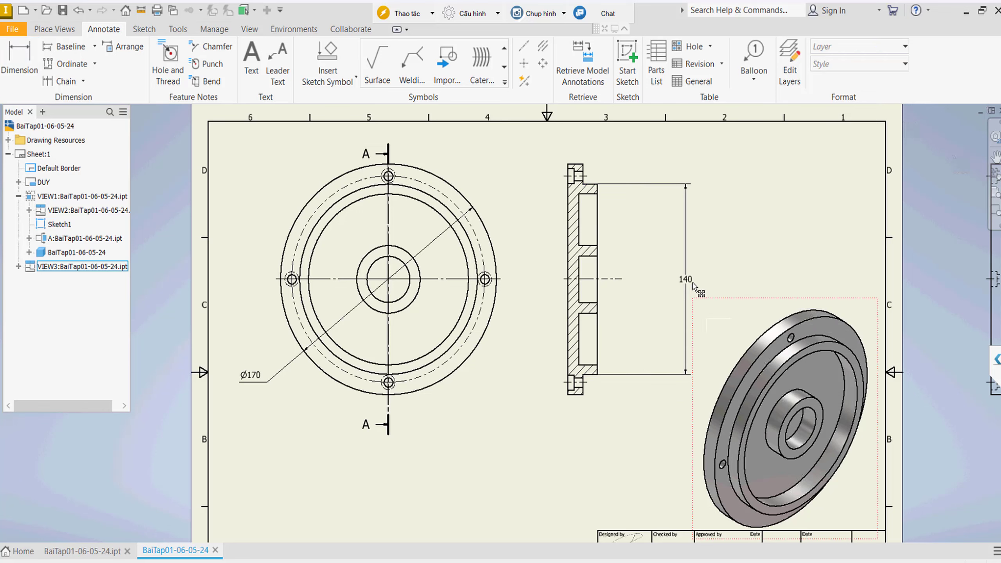
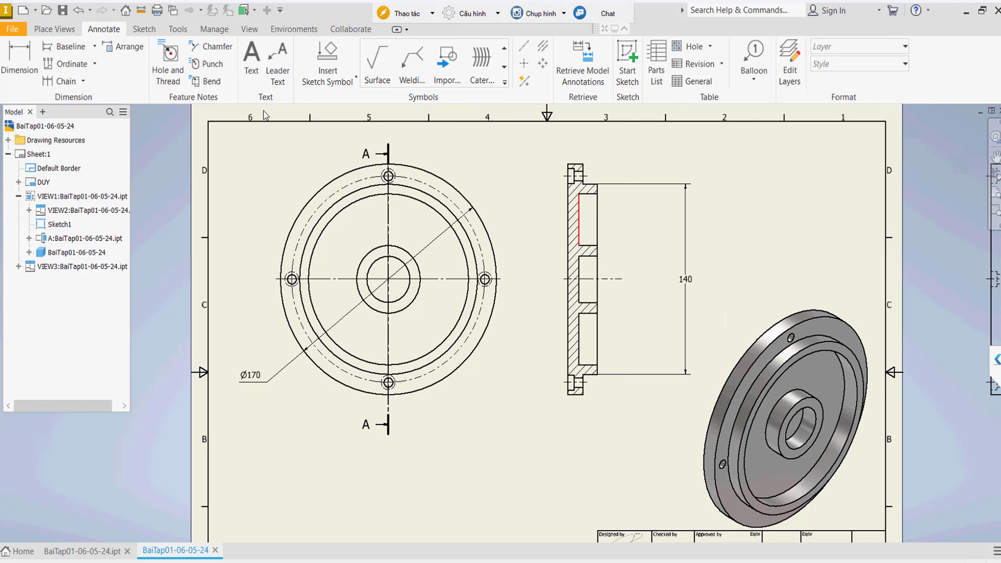
Abandon the unfinished hub dimension and switch to the BaiTap01-06-05-24.ipt part model
{"action": "left_click", "coordinate": [18, 57]}
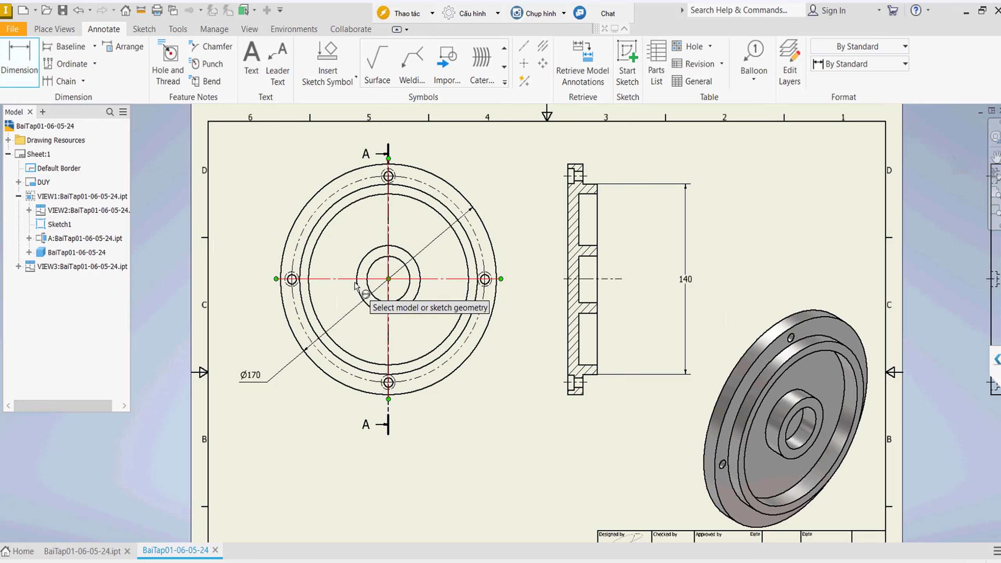
{"action": "mouse_move", "coordinate": [406, 269]}
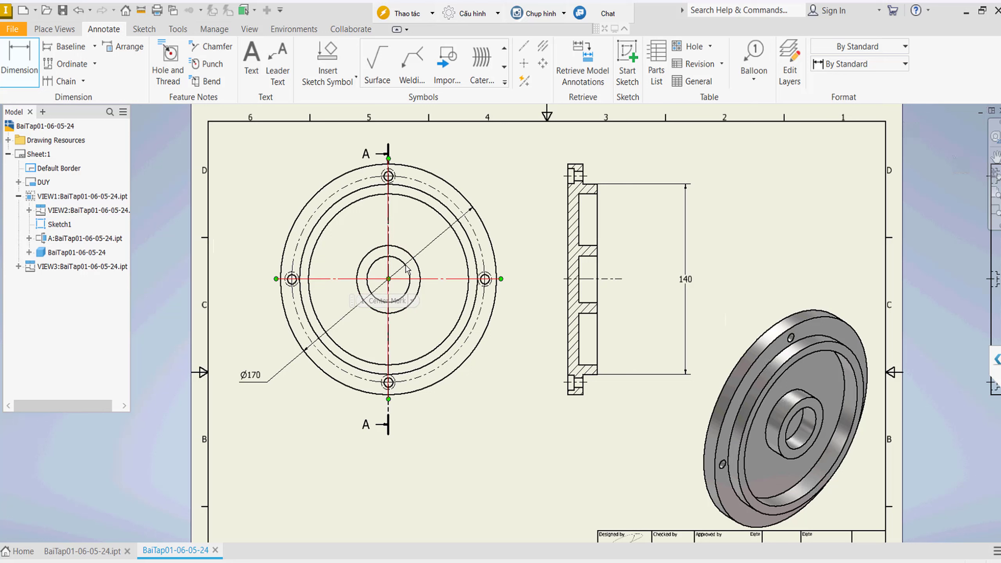
{"action": "left_click", "coordinate": [410, 272]}
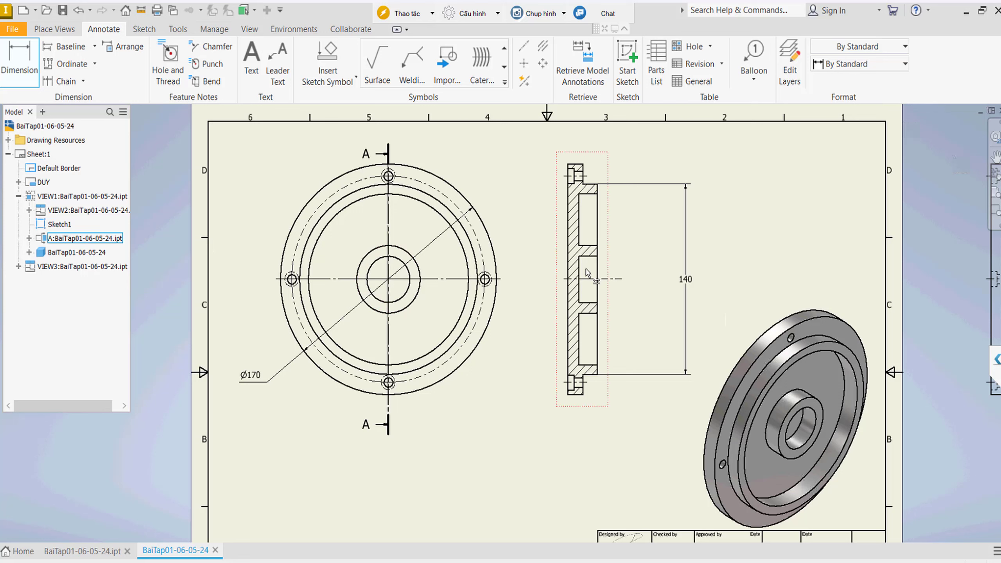
{"action": "key", "text": "Escape"}
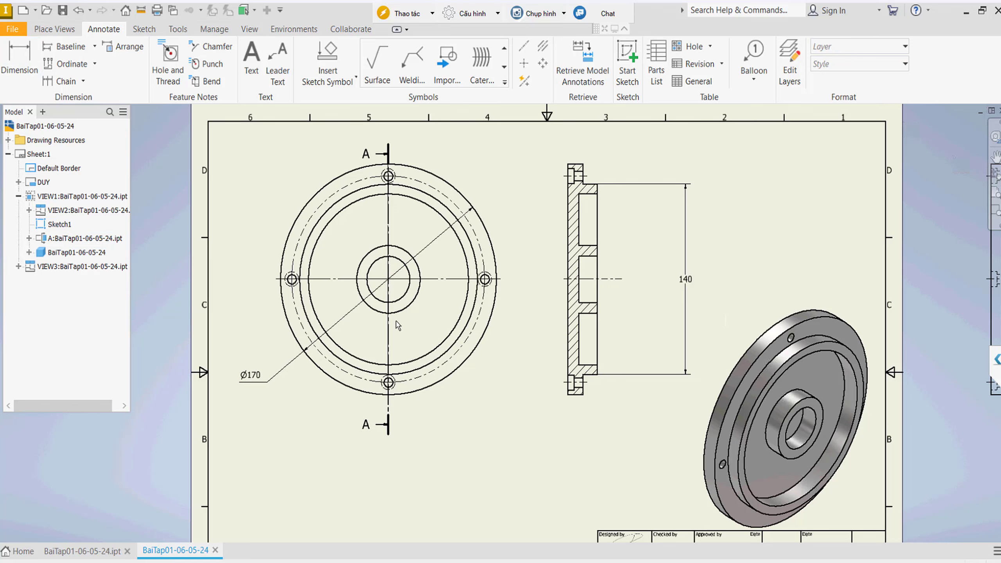
{"action": "left_click", "coordinate": [388, 327]}
{"action": "left_click", "coordinate": [79, 551]}
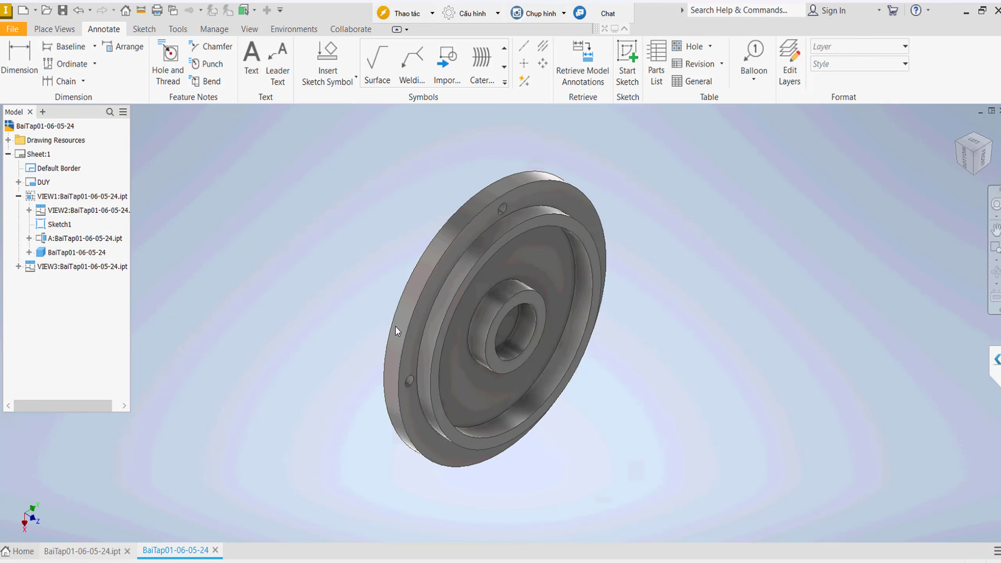
Start a new sketch on the hub face and draw a centre-point circle at its centre
{"action": "middle_click_drag", "start_coordinate": [501, 323], "coordinate": [489, 337], "text": "shift"}
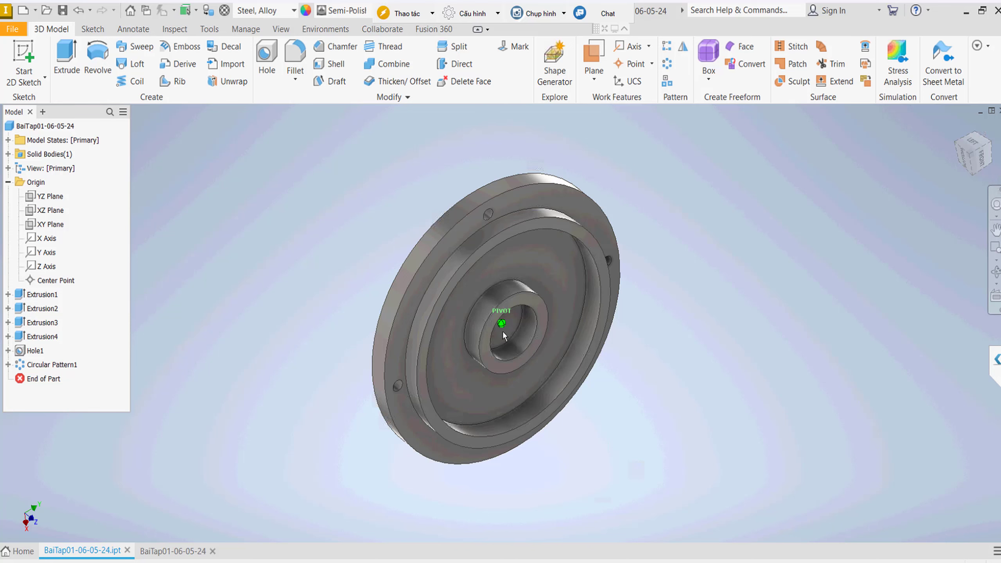
{"action": "left_click", "coordinate": [502, 330]}
{"action": "right_click", "coordinate": [502, 330]}
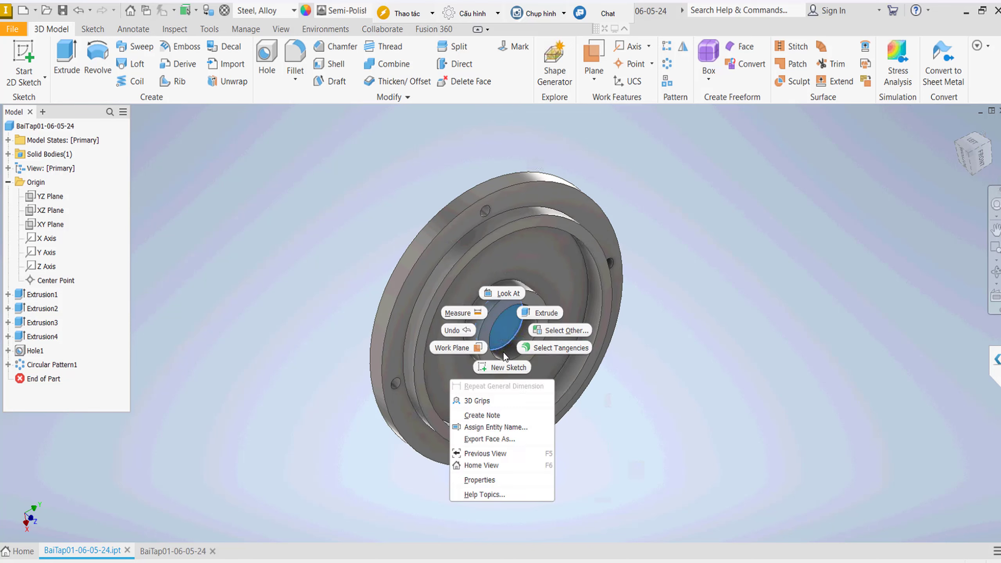
{"action": "left_click", "coordinate": [503, 363]}
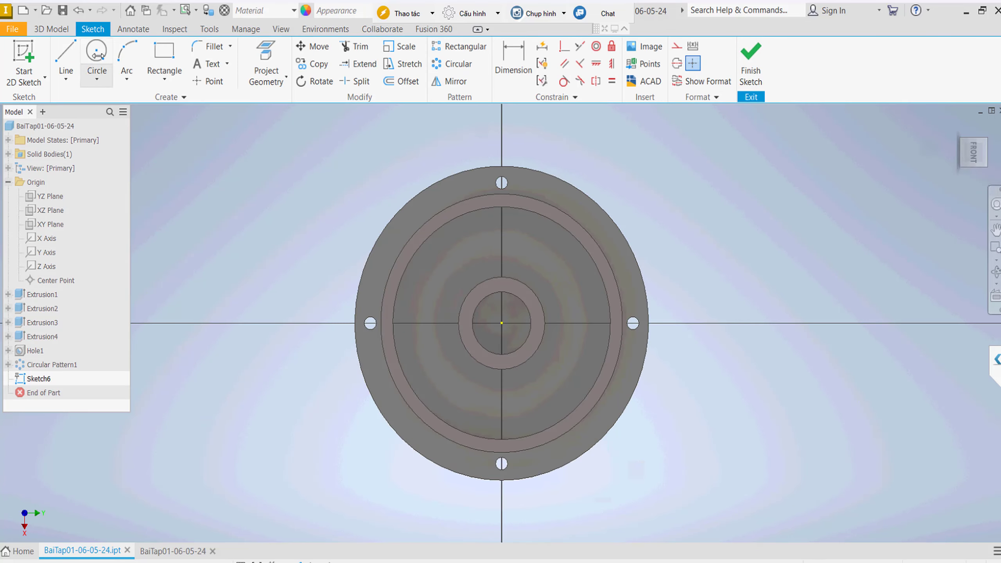
{"action": "left_click", "coordinate": [98, 55]}
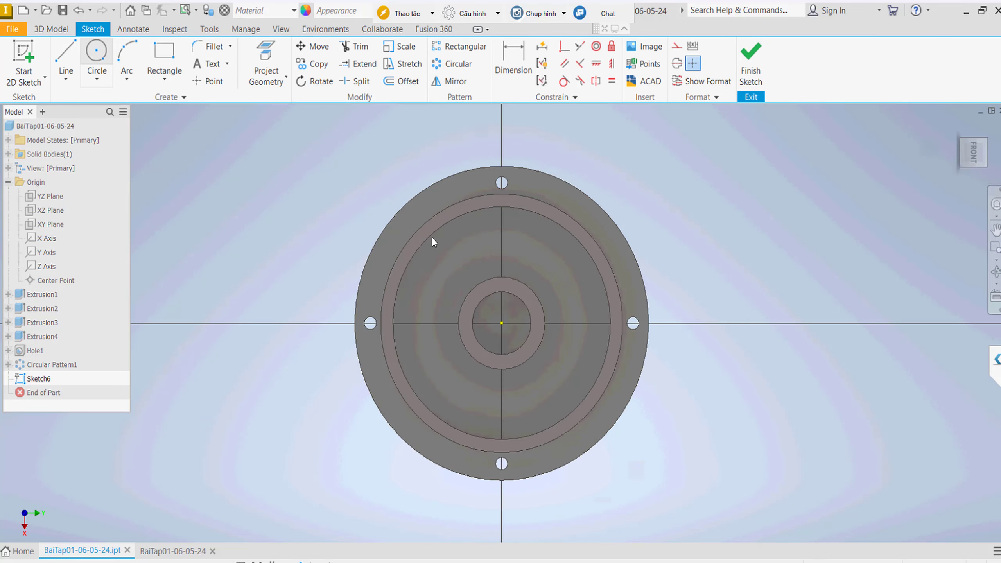
{"action": "left_click", "coordinate": [501, 323]}
{"action": "left_click", "coordinate": [491, 312]}
Dimension the circle to Ø28 mm and finish the sketch
{"action": "right_click", "coordinate": [566, 257]}
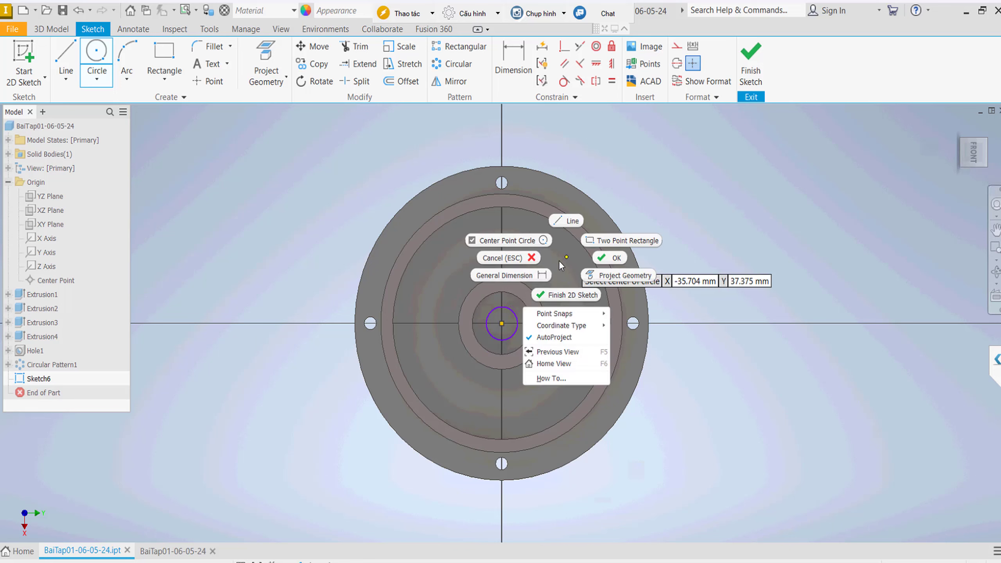
{"action": "left_click", "coordinate": [539, 280]}
{"action": "left_click", "coordinate": [514, 316]}
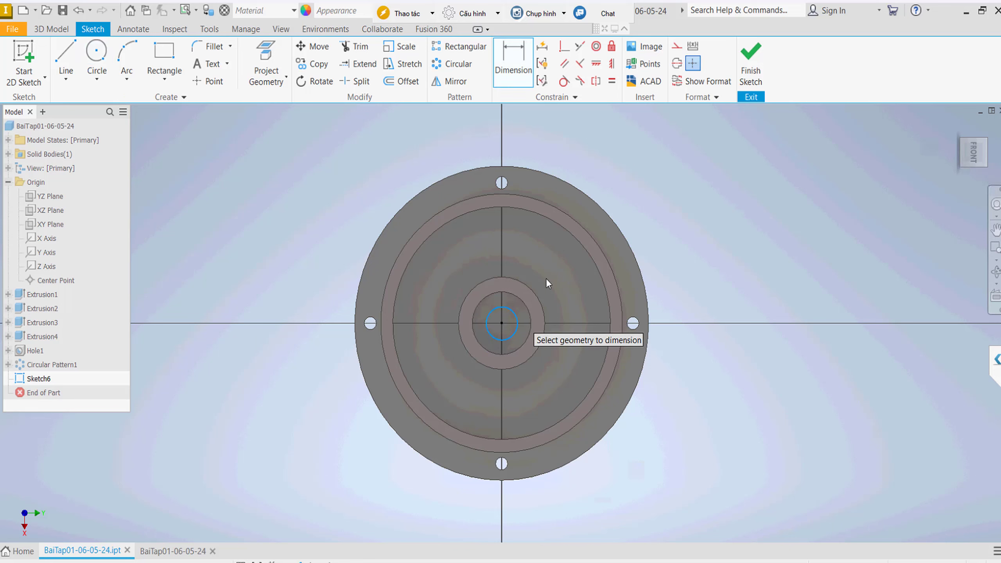
{"action": "left_click", "coordinate": [547, 251]}
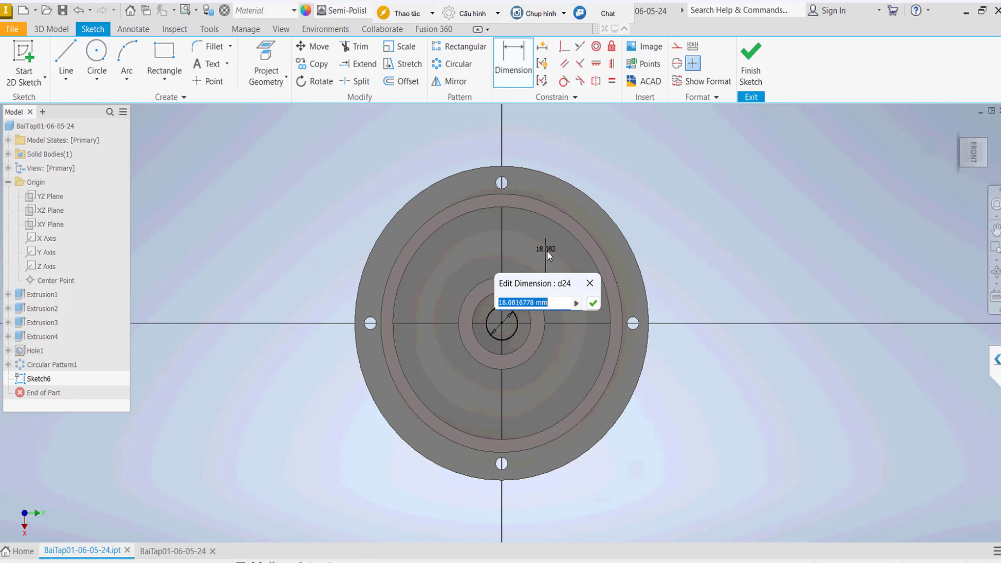
{"action": "type", "text": "28"}
{"action": "key", "text": "Return"}
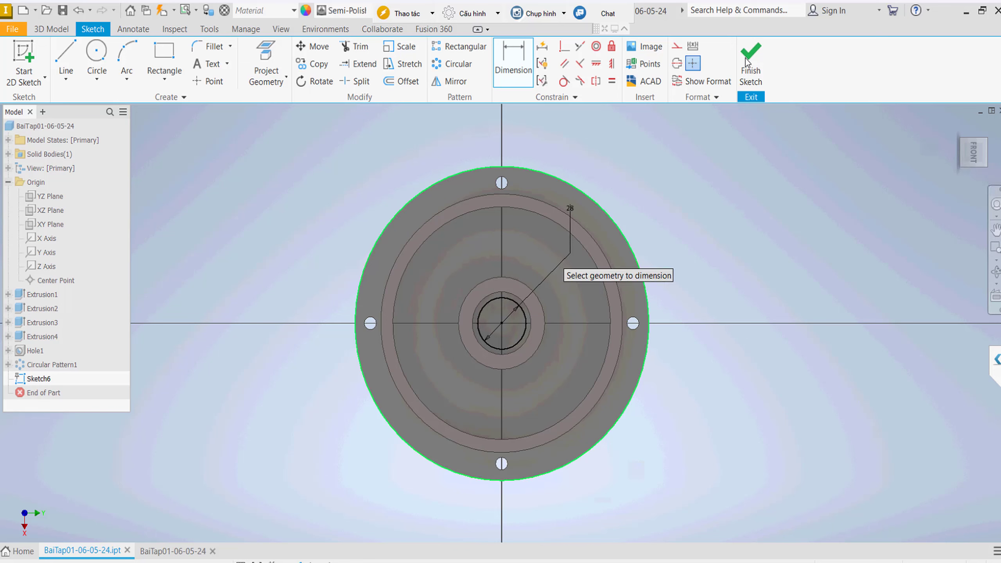
{"action": "left_click", "coordinate": [745, 57]}
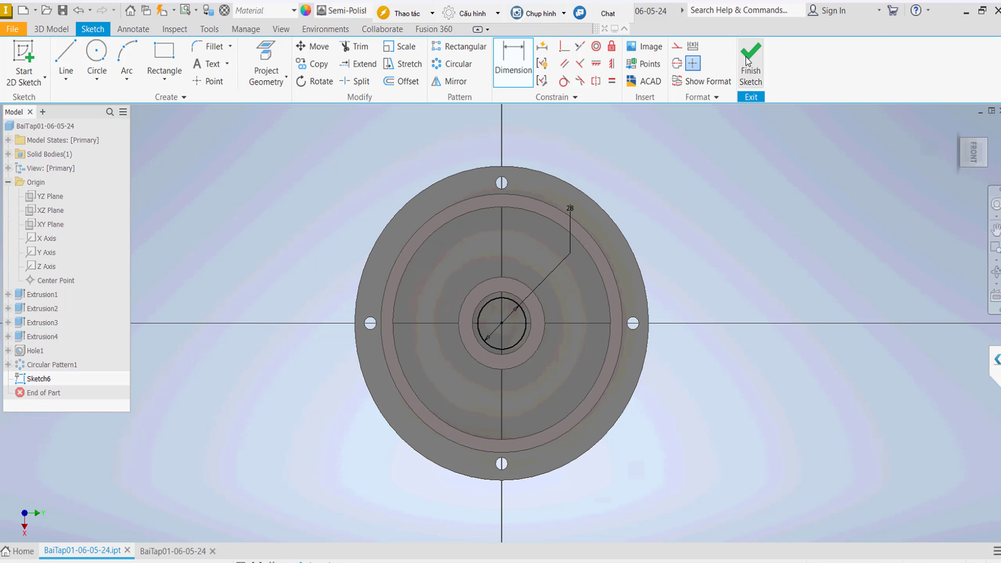
{"action": "right_click", "coordinate": [344, 209]}
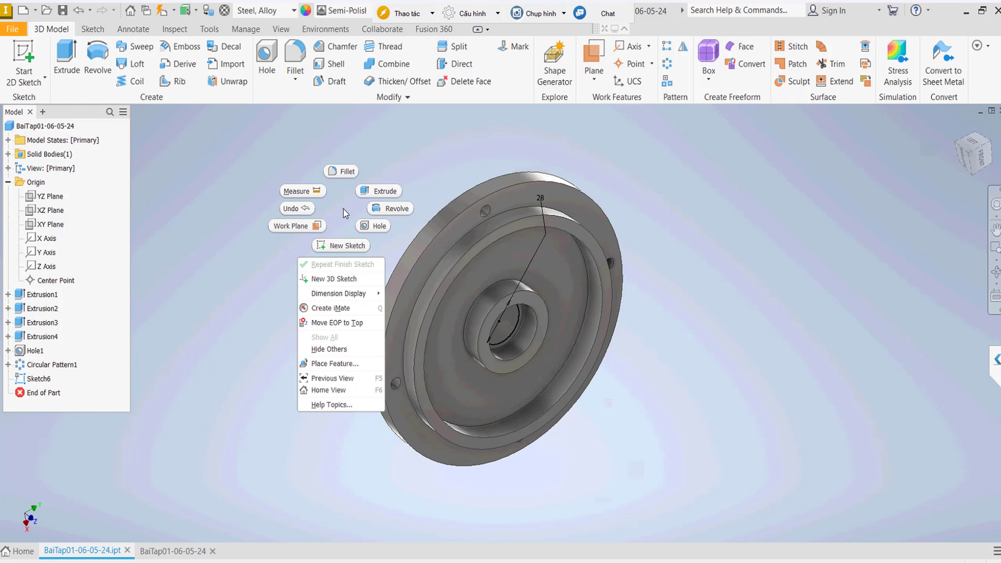
Extrude-cut the Ø28 circle 2 mm into the hub and return to the flange drawing
{"action": "left_click", "coordinate": [378, 192]}
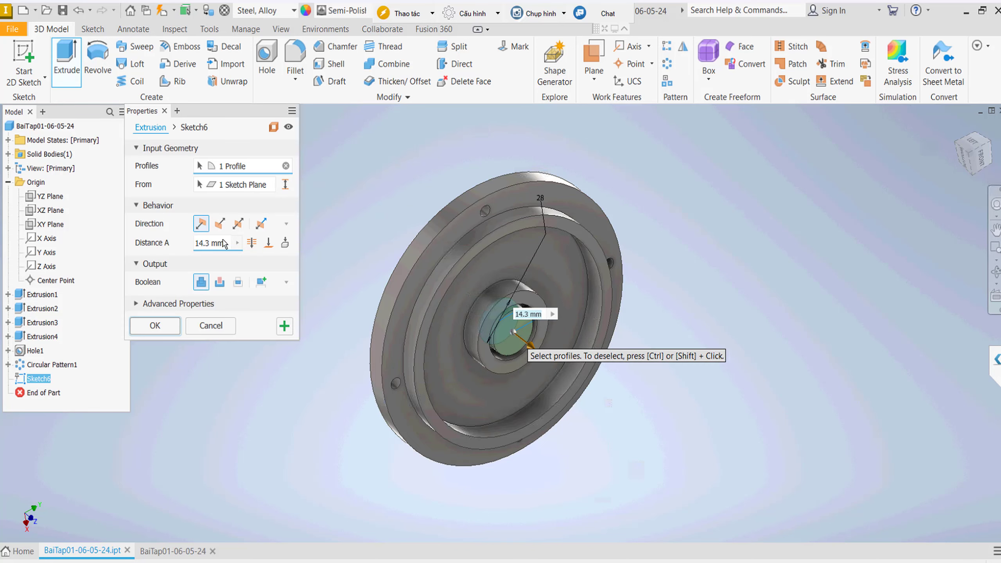
{"action": "type", "text": "2"}
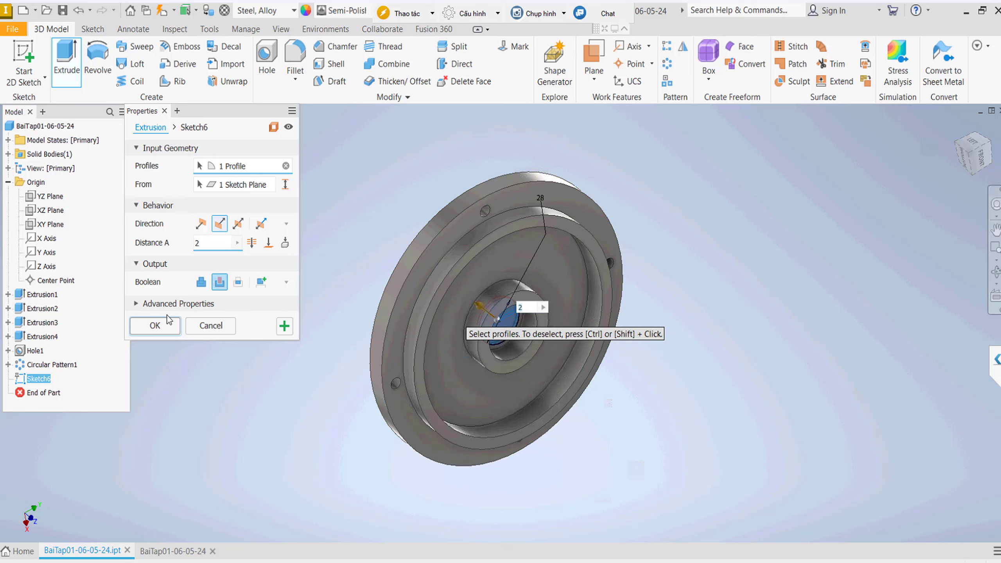
{"action": "left_click", "coordinate": [157, 326]}
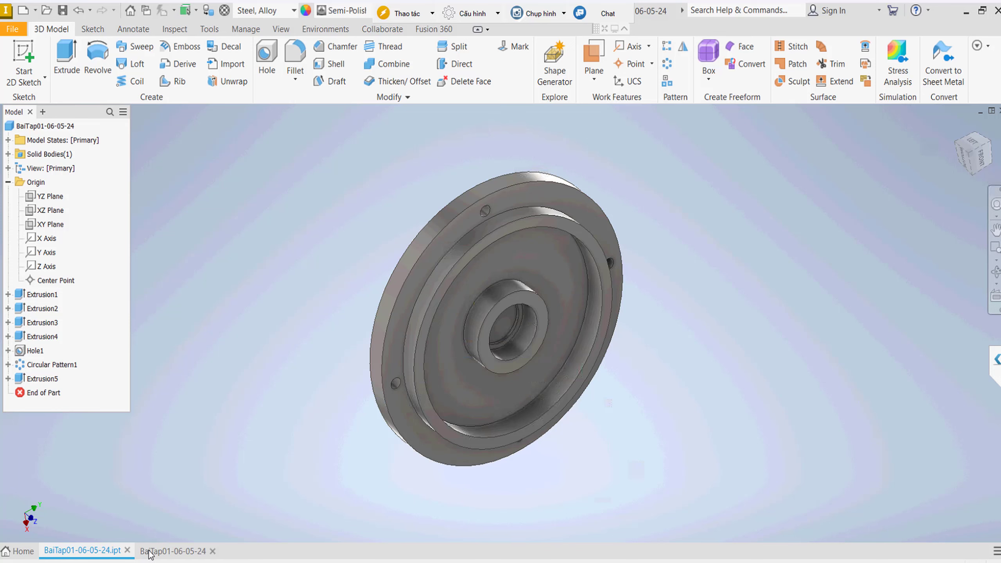
{"action": "left_click", "coordinate": [173, 551]}
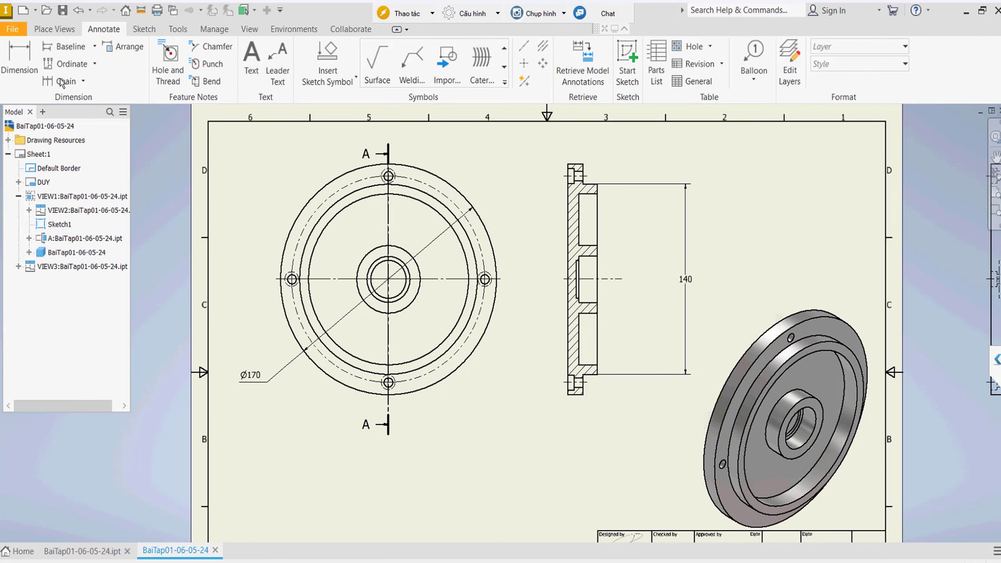
{"action": "left_click", "coordinate": [20, 59]}
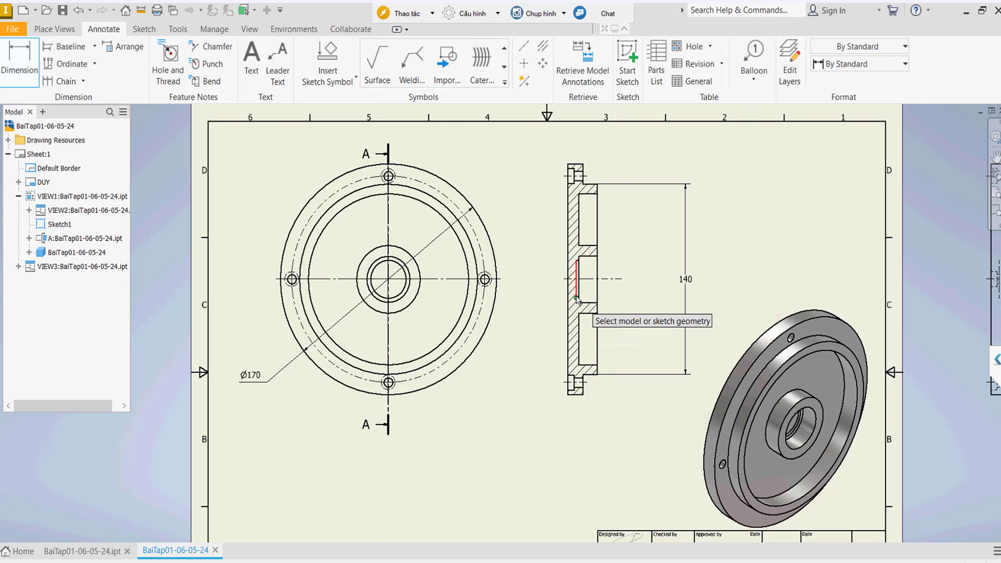
{"action": "left_click", "coordinate": [387, 297]}
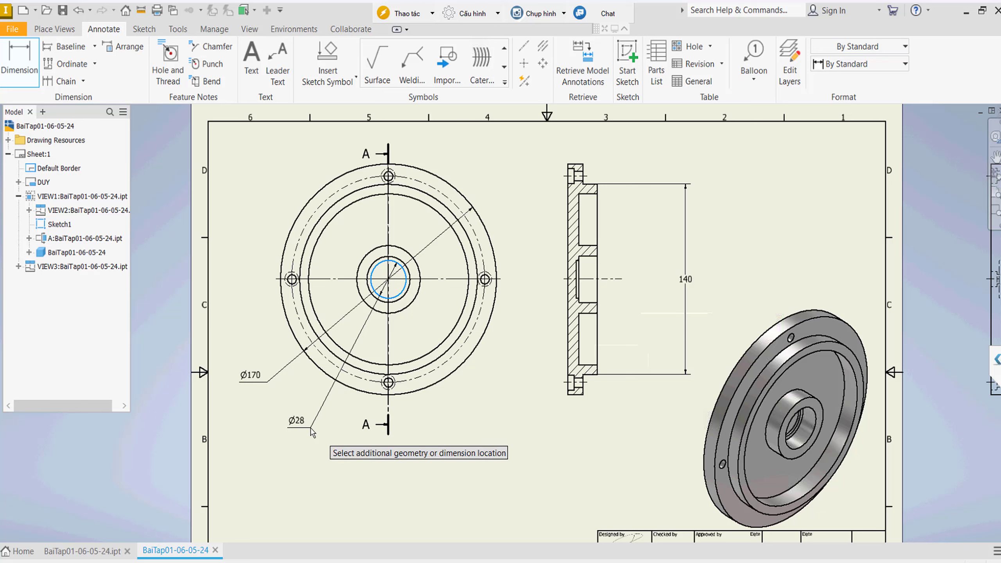
{"action": "left_click", "coordinate": [309, 428]}
{"action": "key", "text": "Escape"}
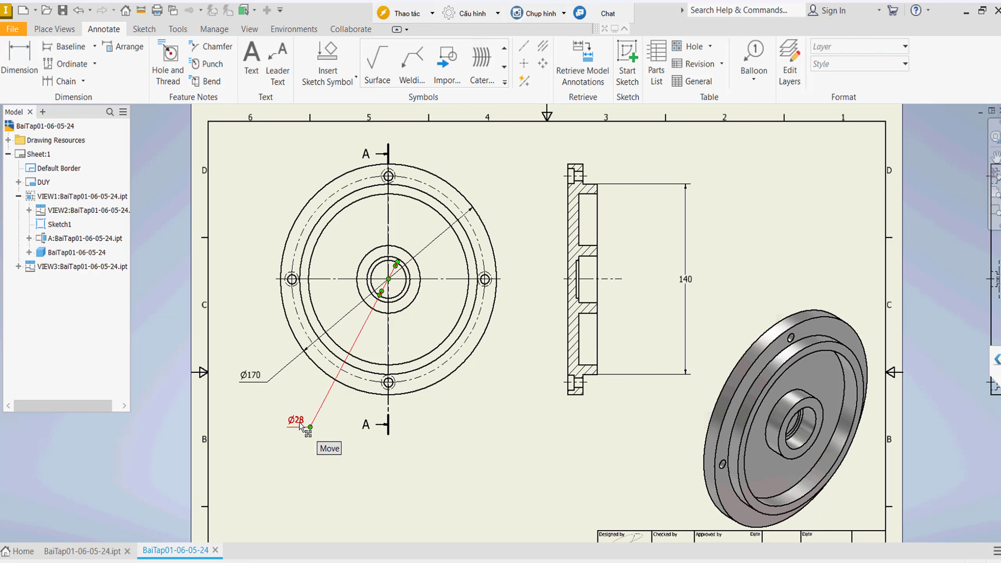
{"action": "double_click", "coordinate": [301, 427]}
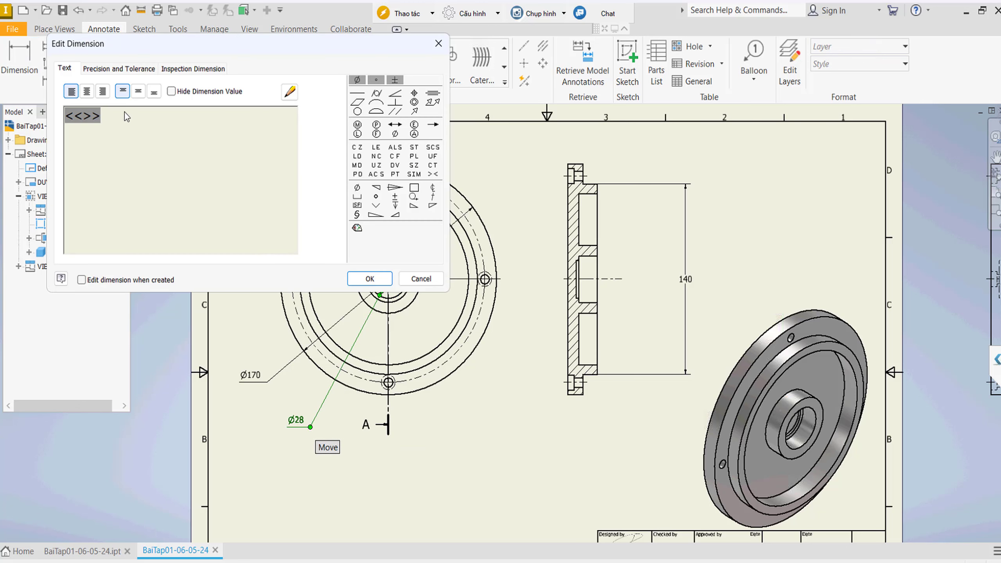
{"action": "type", "text": " at "}
{"action": "type", "text": "2 dêp"}
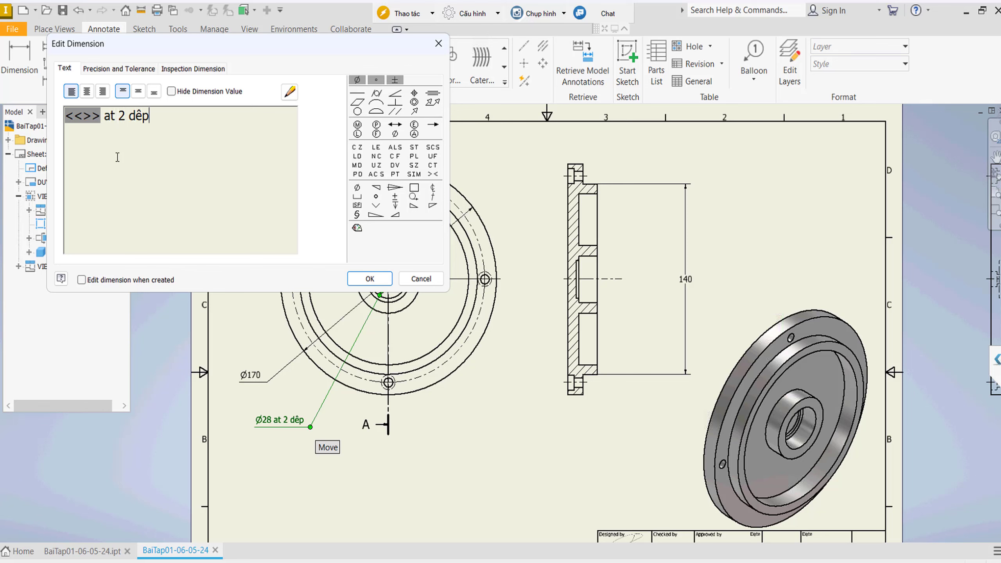
{"action": "key", "text": "BackSpace"}
{"action": "key", "text": "BackSpace"}
{"action": "type", "text": "ee"}
{"action": "type", "text": "p"}
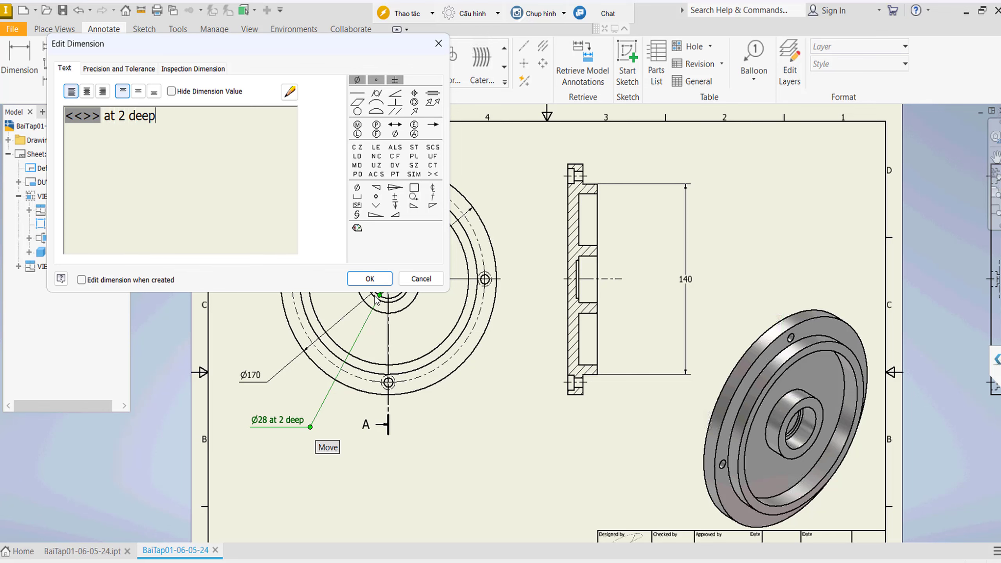
{"action": "left_click", "coordinate": [376, 280]}
{"action": "left_click", "coordinate": [437, 350]}
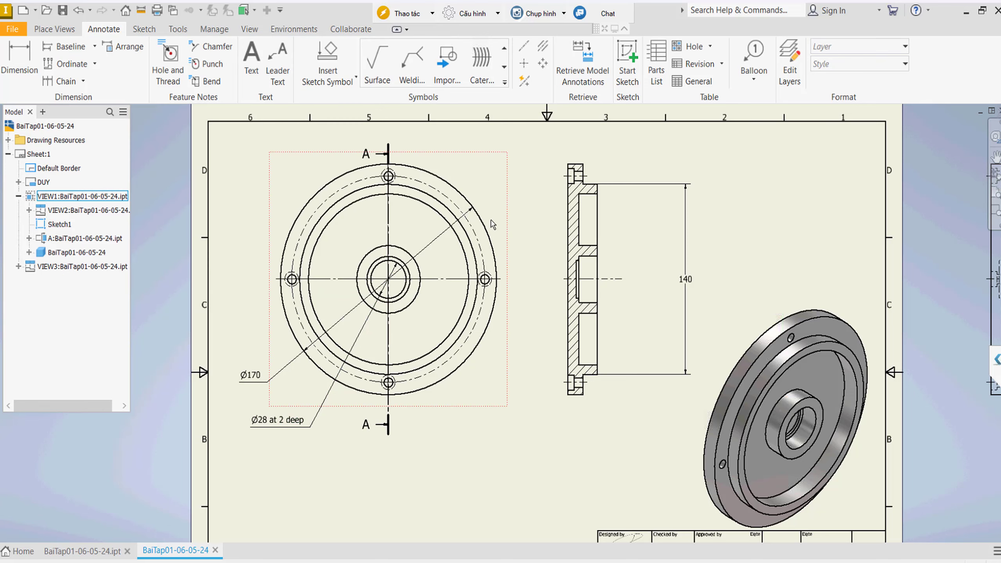
{"action": "key", "text": "Escape"}
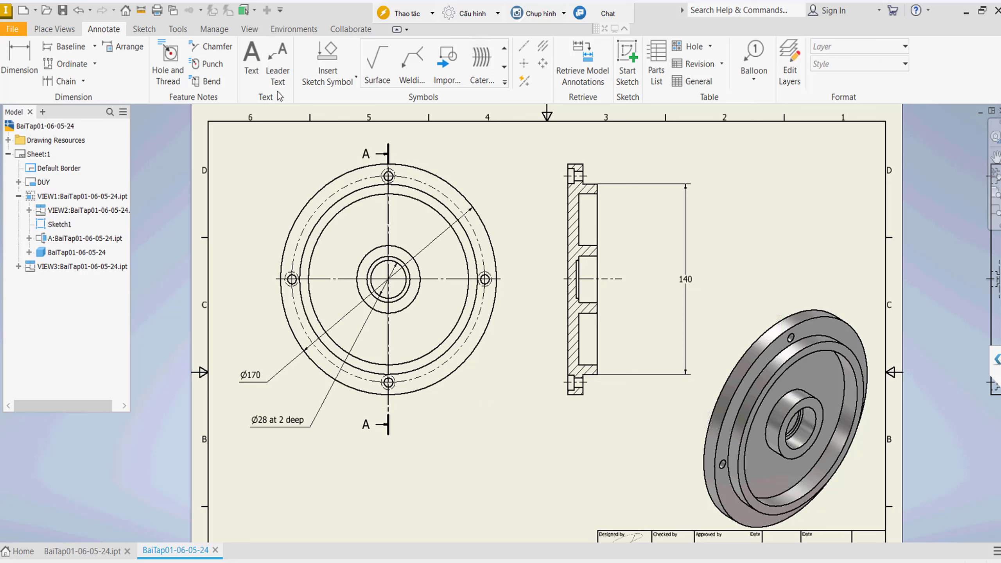
{"action": "left_click", "coordinate": [398, 327]}
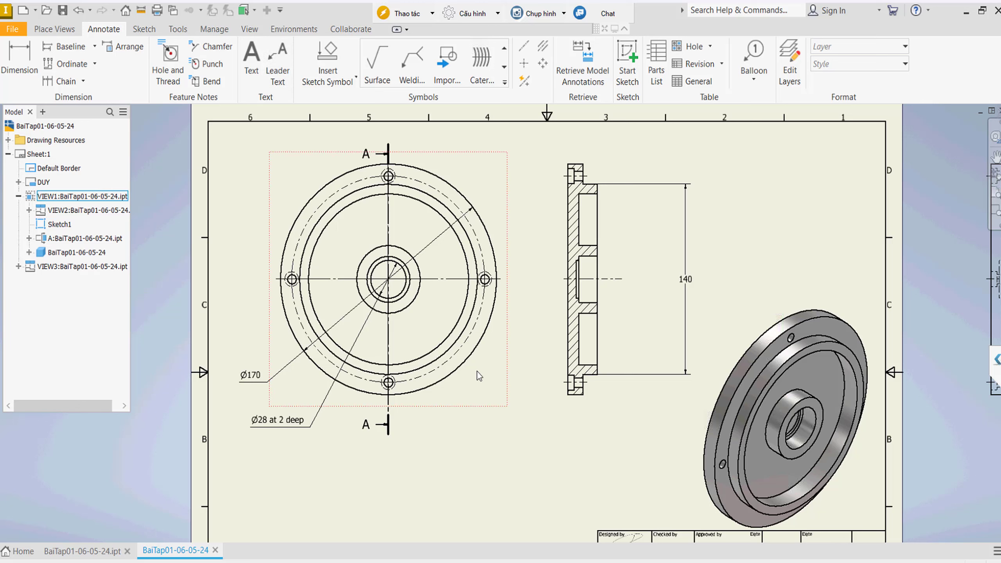
Start a leader note anchored on the bottom bolt hole with a bend below it
{"action": "key", "text": "Escape"}
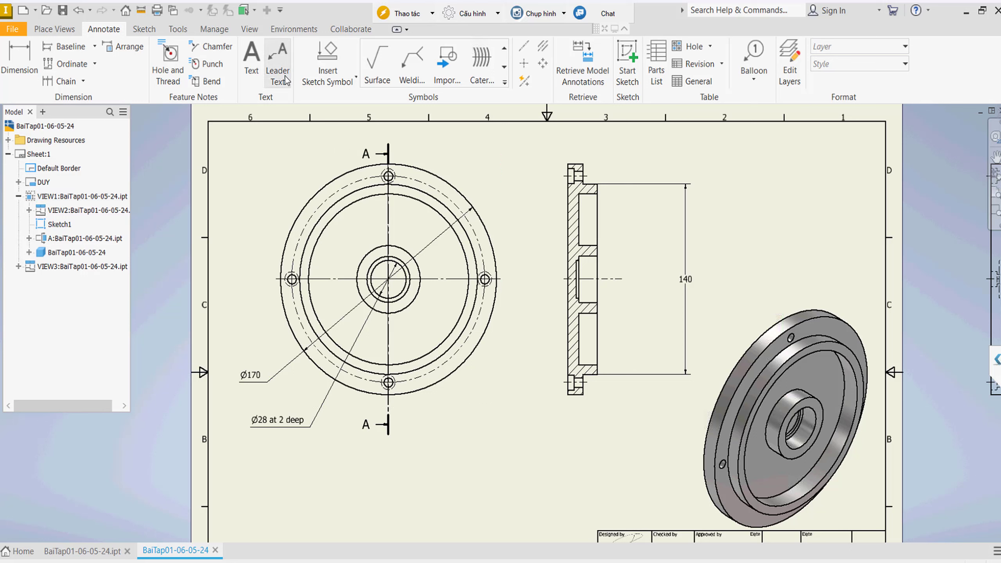
{"action": "left_click", "coordinate": [286, 80]}
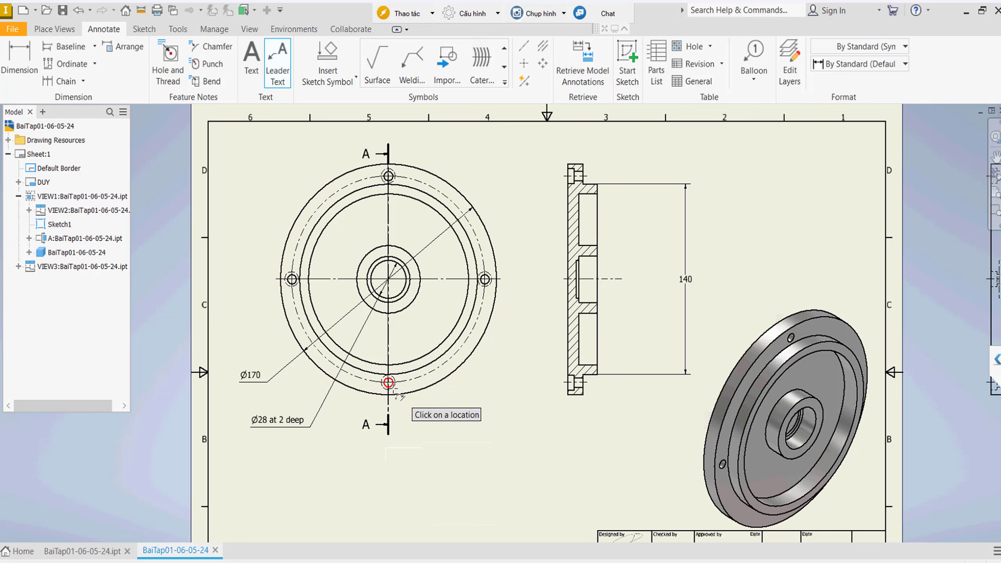
{"action": "left_click", "coordinate": [388, 382]}
{"action": "left_click", "coordinate": [427, 436]}
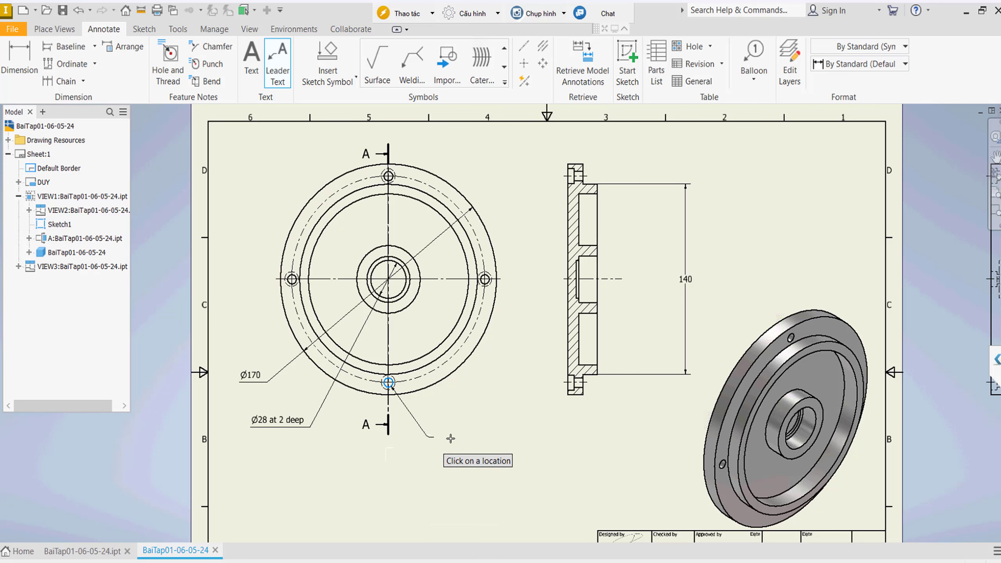
{"action": "right_click", "coordinate": [476, 430]}
{"action": "left_click", "coordinate": [527, 431]}
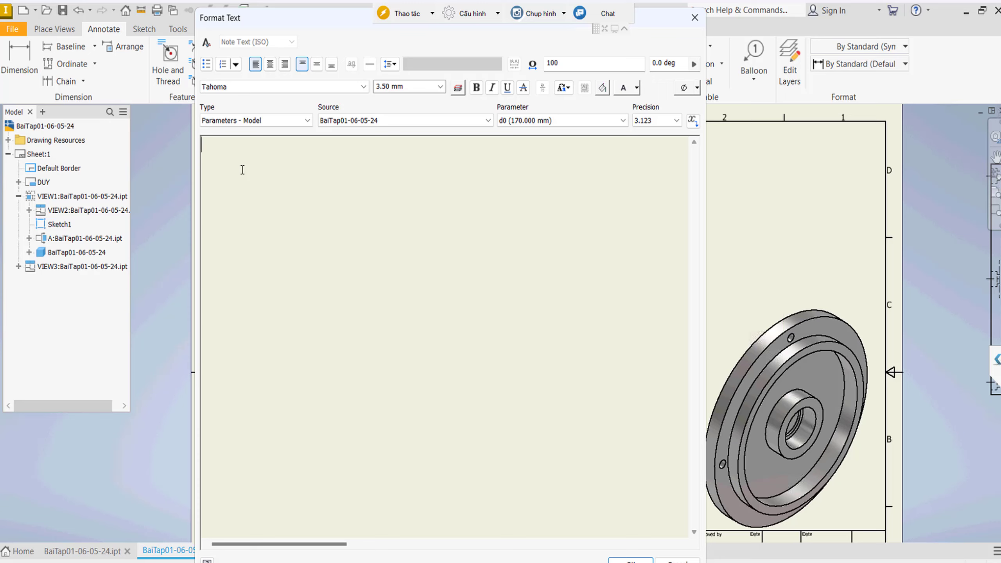
Enter the note '4 holes Ø152 PCD drill thru Ø7 and Ø11 by 5 deep' and place it
{"action": "type", "text": "4 hol"}
{"action": "type", "text": "es on"}
{"action": "left_click", "coordinate": [683, 90]}
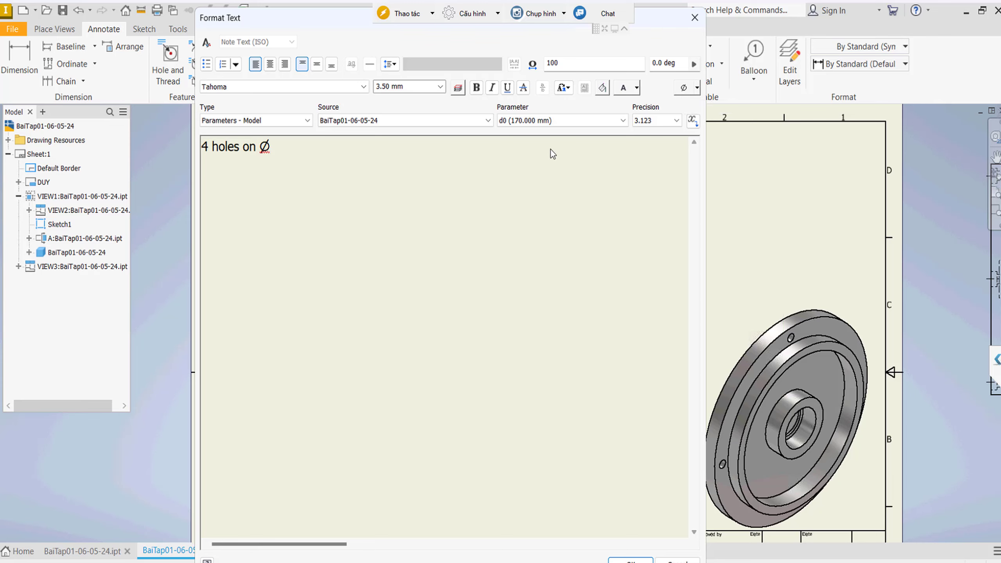
{"action": "type", "text": "152"}
{"action": "type", "text": " PCD dr"}
{"action": "type", "text": "ill "}
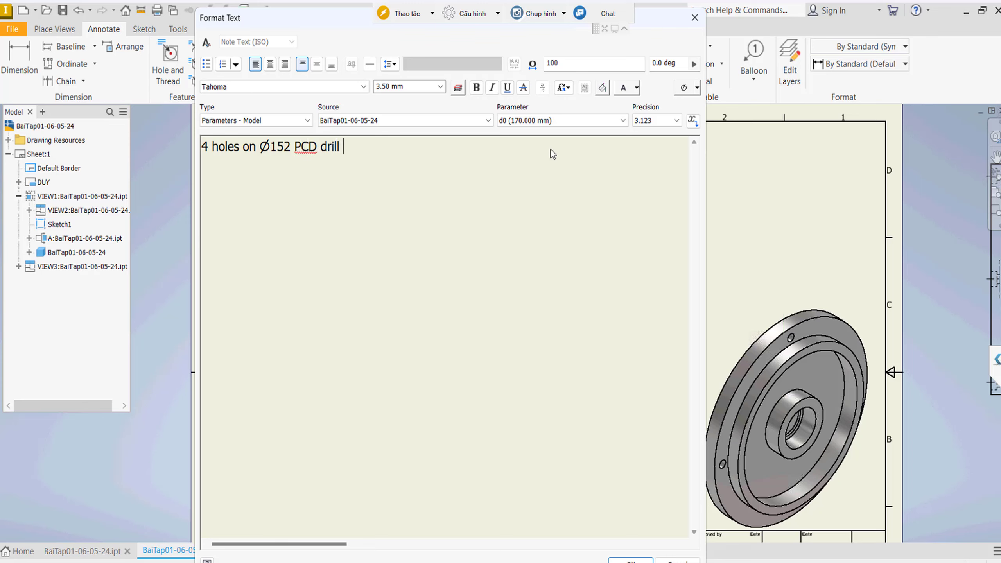
{"action": "type", "text": "tru"}
{"action": "type", "text": "h"}
{"action": "left_click", "coordinate": [685, 88]}
{"action": "type", "text": "7 a"}
{"action": "type", "text": "nd"}
{"action": "type", "text": "Ø11"}
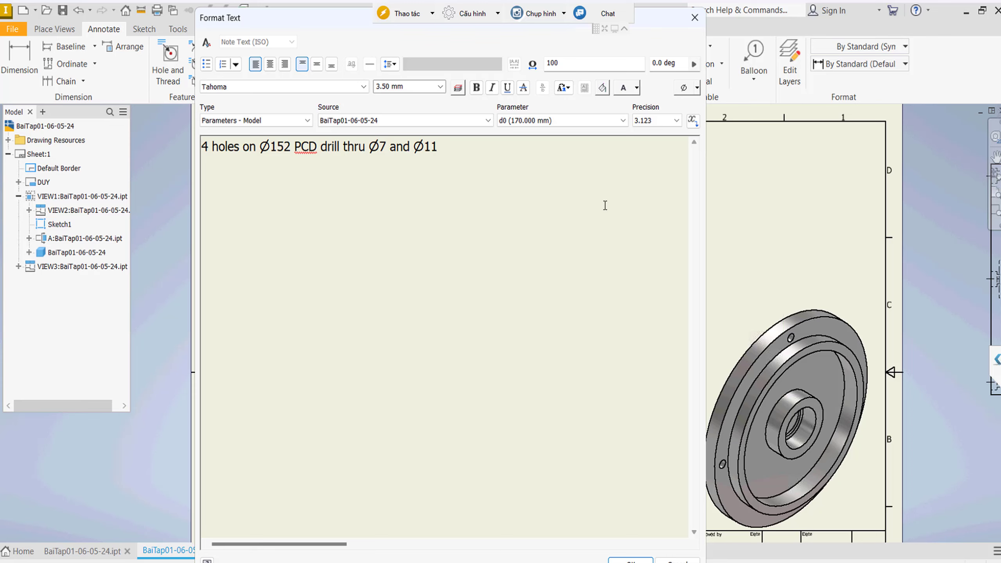
{"action": "type", "text": " be"}
{"action": "type", "text": " deep"}
{"action": "left_click", "coordinate": [632, 559]}
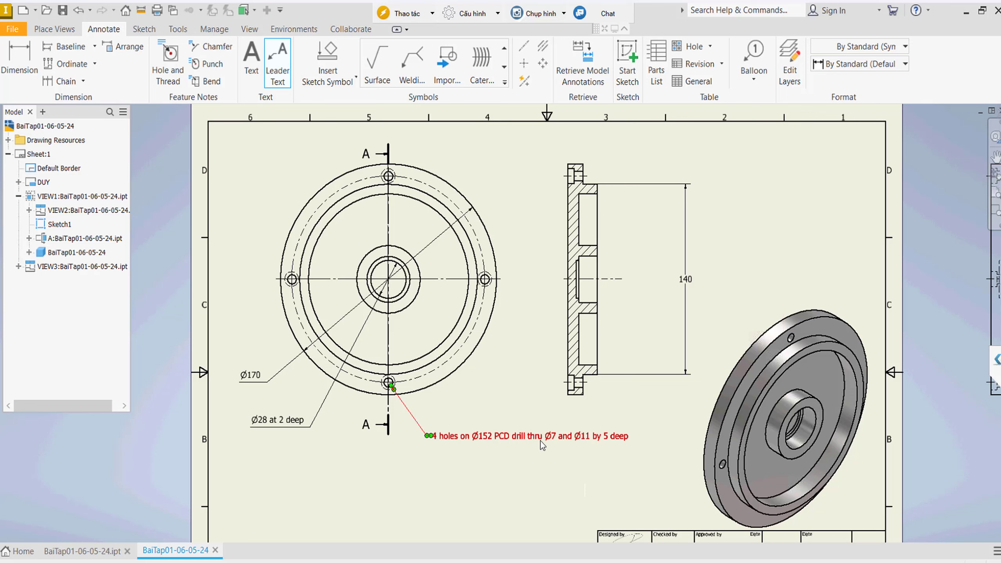
{"action": "key", "text": "Escape"}
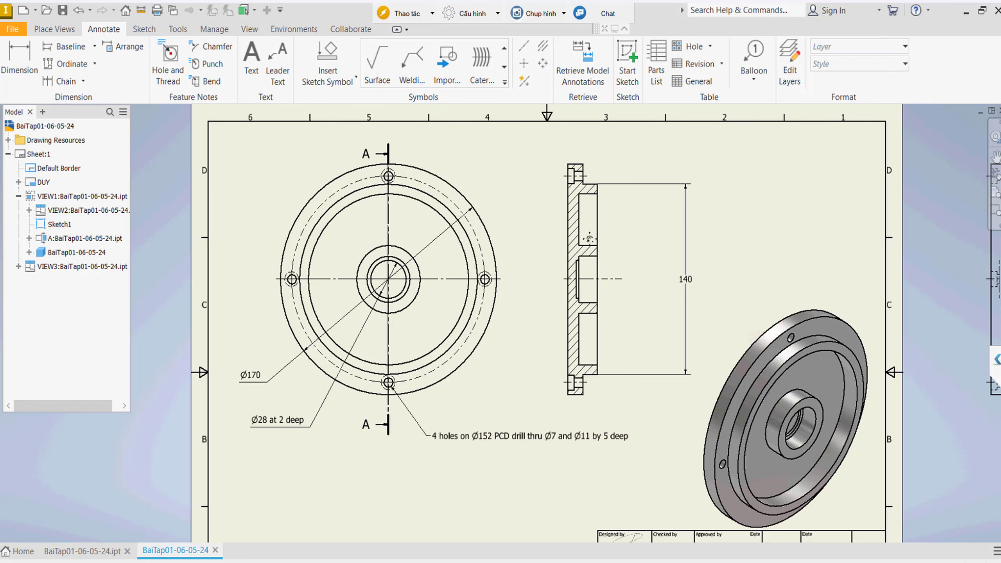
{"action": "middle_click_drag", "start_coordinate": [590, 238], "coordinate": [558, 247]}
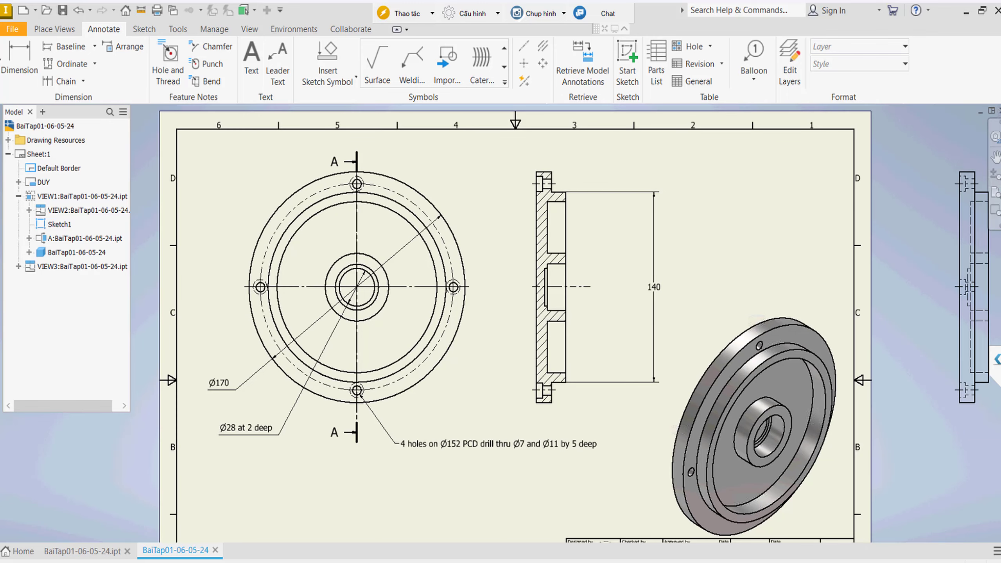
Dimension the section view's 23 width between its two vertical edges
{"action": "left_click", "coordinate": [17, 62]}
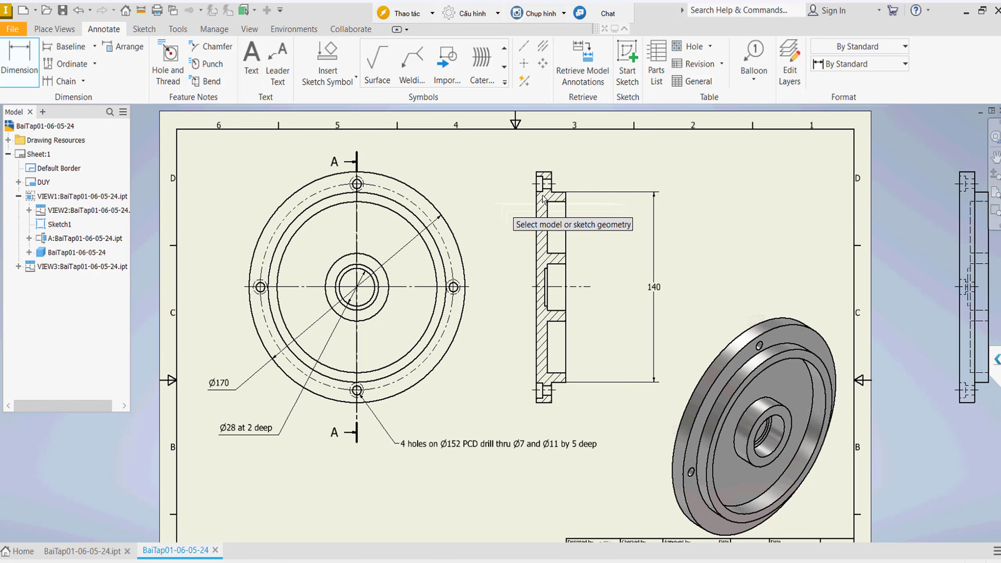
{"action": "left_click", "coordinate": [535, 204]}
{"action": "left_click", "coordinate": [566, 217]}
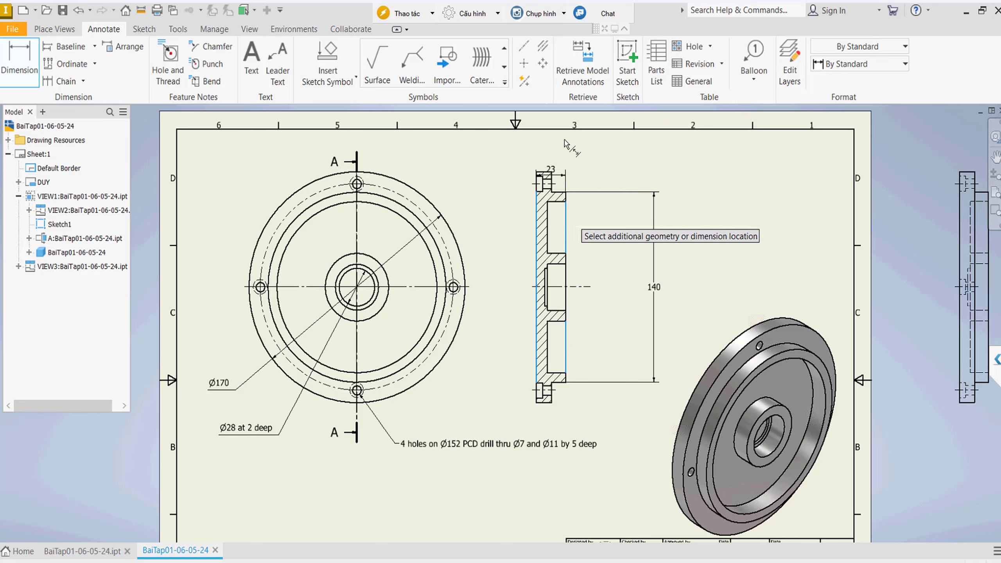
{"action": "left_click", "coordinate": [565, 141]}
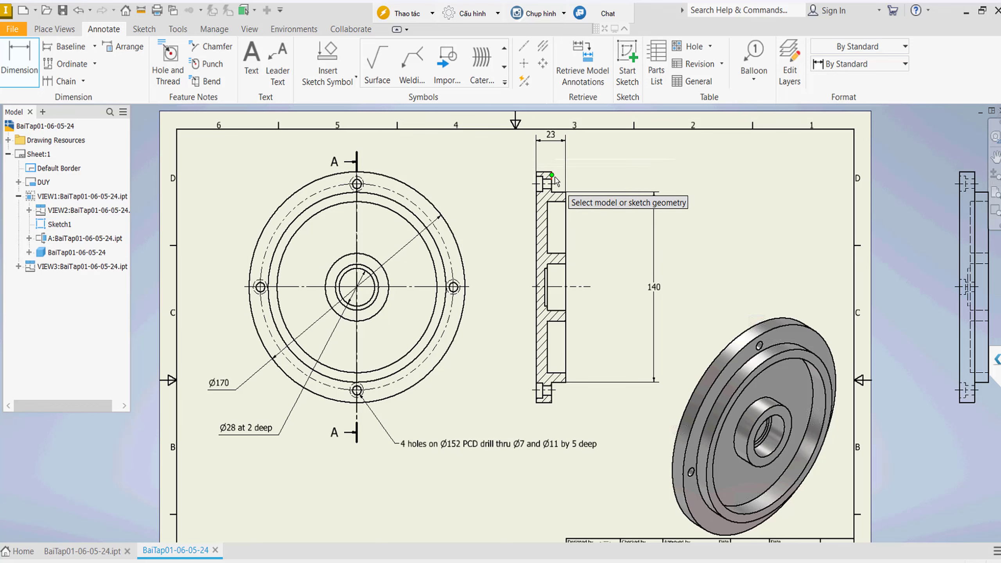
{"action": "scroll", "coordinate": [547, 175], "scroll_direction": "up", "scroll_amount": 3}
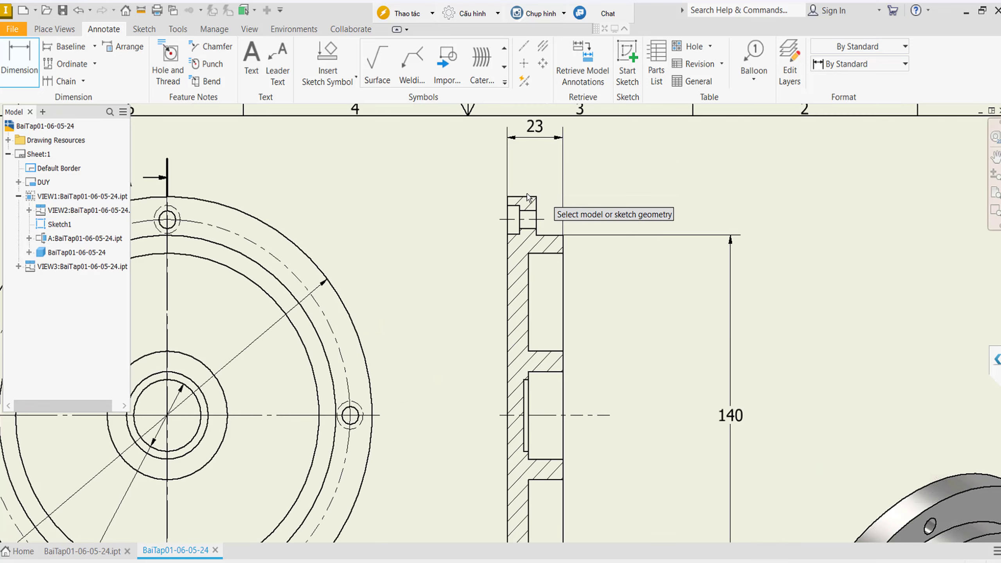
Add the 12 dimension above the flange's top lip
{"action": "left_click", "coordinate": [528, 197]}
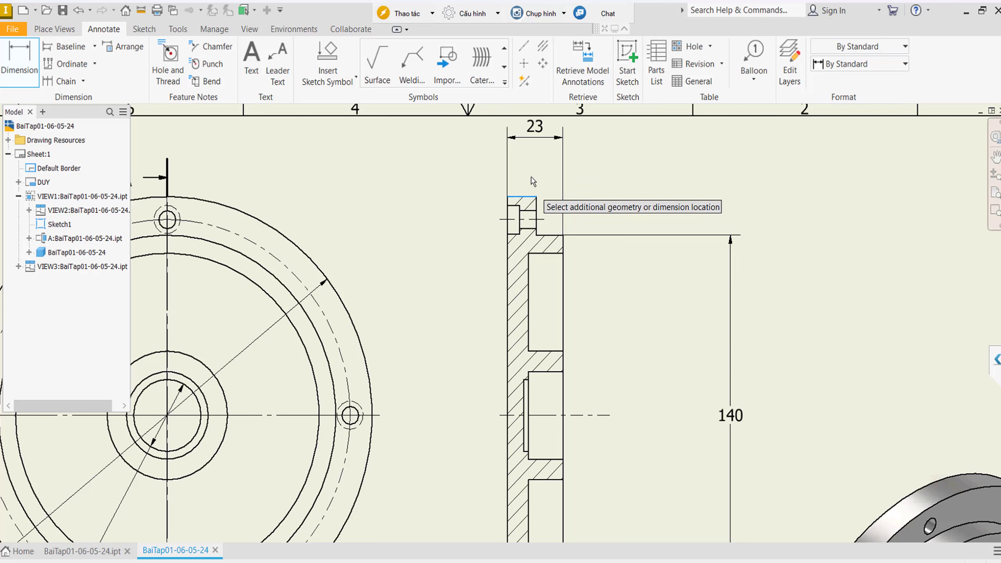
{"action": "key", "text": "Escape"}
{"action": "left_click", "coordinate": [18, 72]}
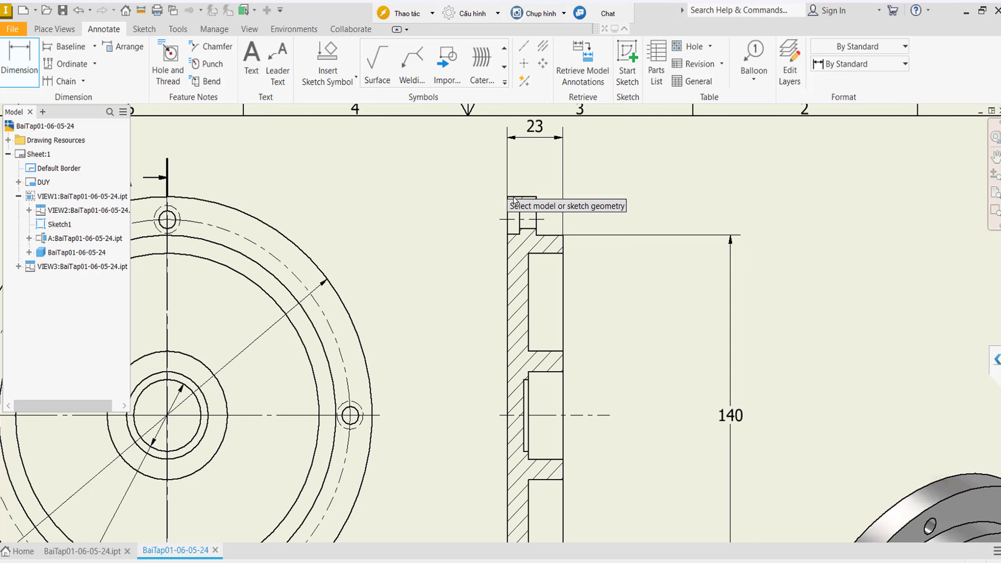
{"action": "left_click", "coordinate": [514, 197]}
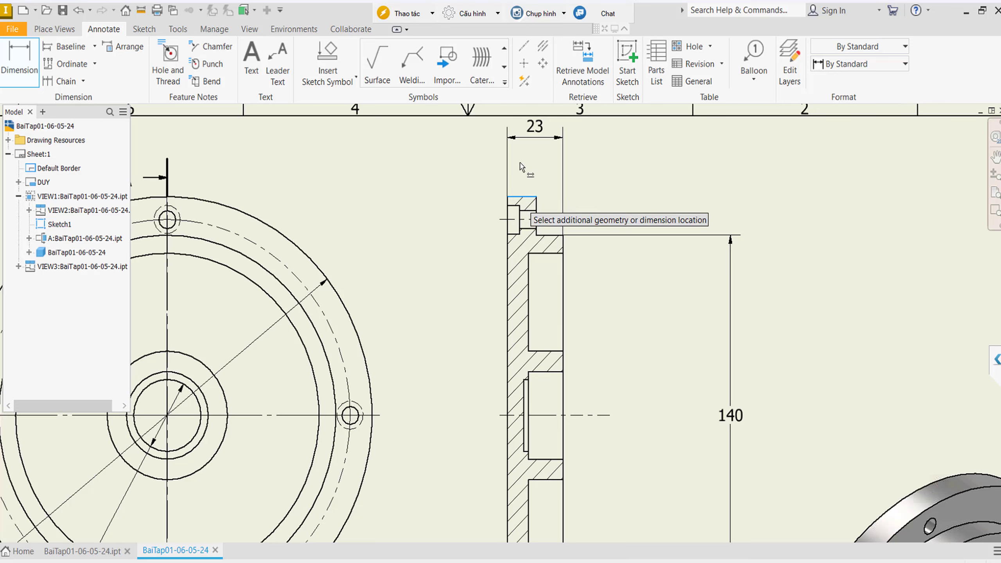
{"action": "left_click", "coordinate": [520, 180]}
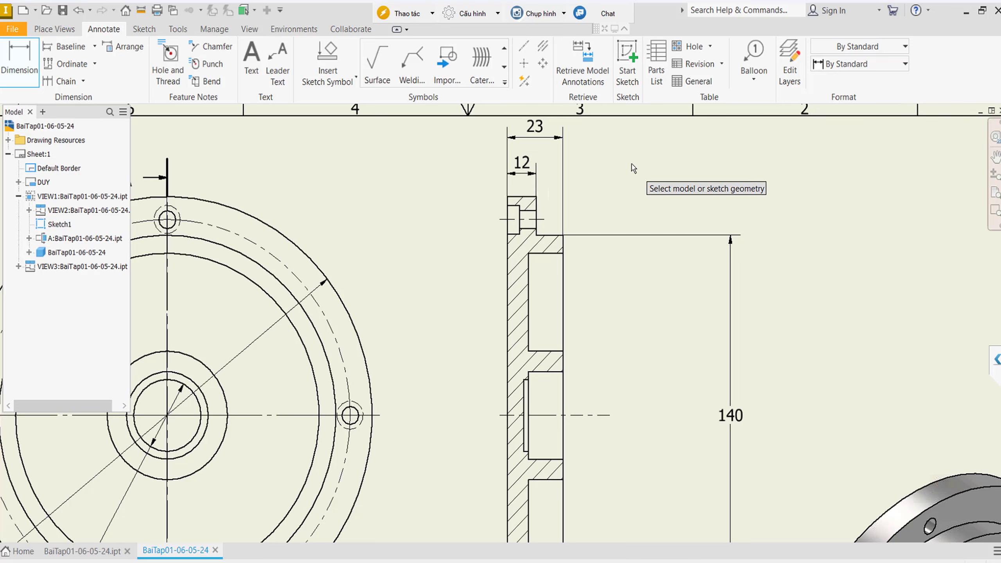
{"action": "key", "text": "Escape"}
{"action": "middle_click_drag", "start_coordinate": [670, 188], "coordinate": [624, 173]}
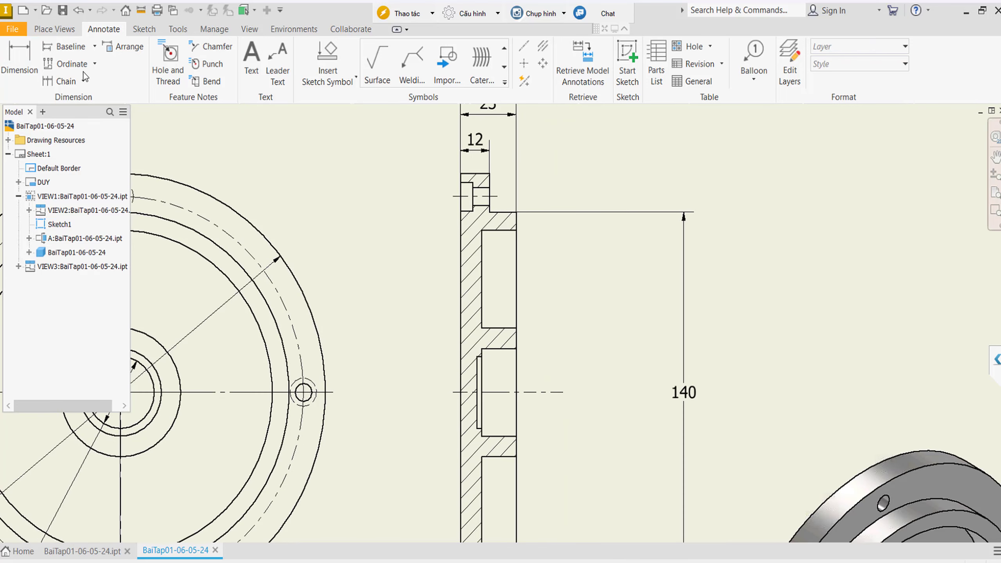
Place the Ø126 diameter beside the 140 and zoom out to the full sheet
{"action": "left_click", "coordinate": [30, 79]}
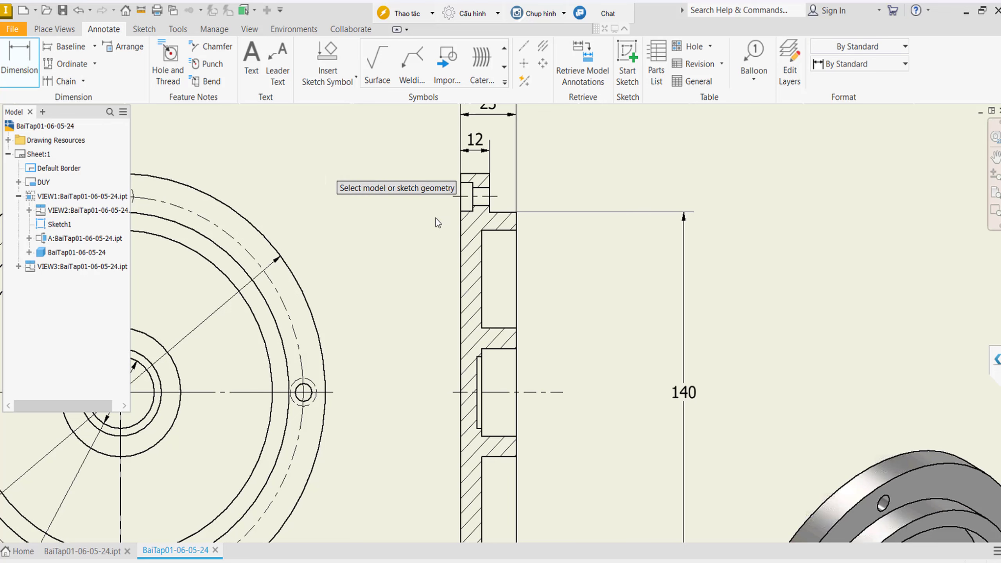
{"action": "middle_click_drag", "start_coordinate": [548, 278], "coordinate": [528, 265]}
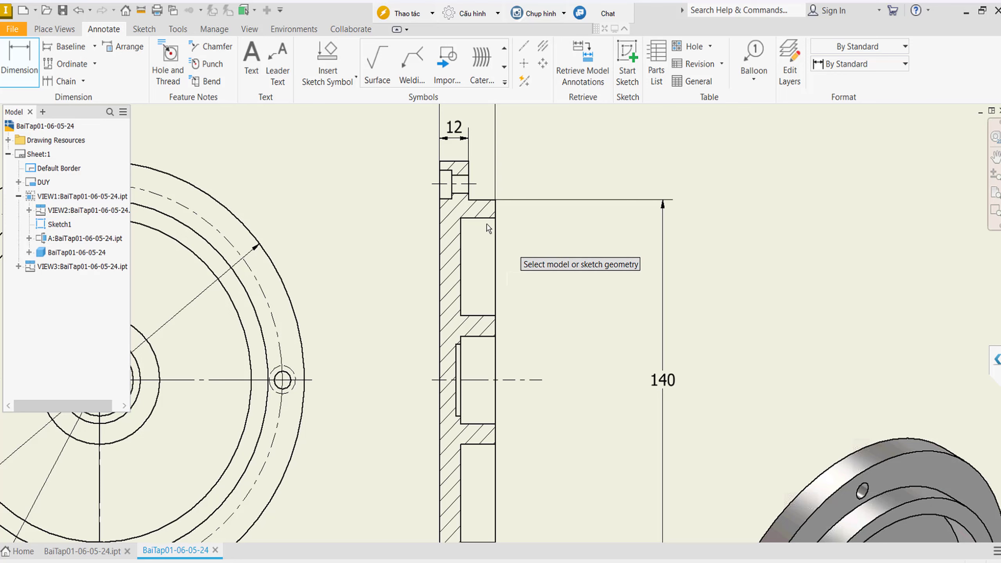
{"action": "left_click", "coordinate": [487, 220]}
{"action": "scroll", "coordinate": [488, 224], "scroll_direction": "up", "scroll_amount": 3}
{"action": "scroll", "coordinate": [489, 225], "scroll_direction": "up", "scroll_amount": 4}
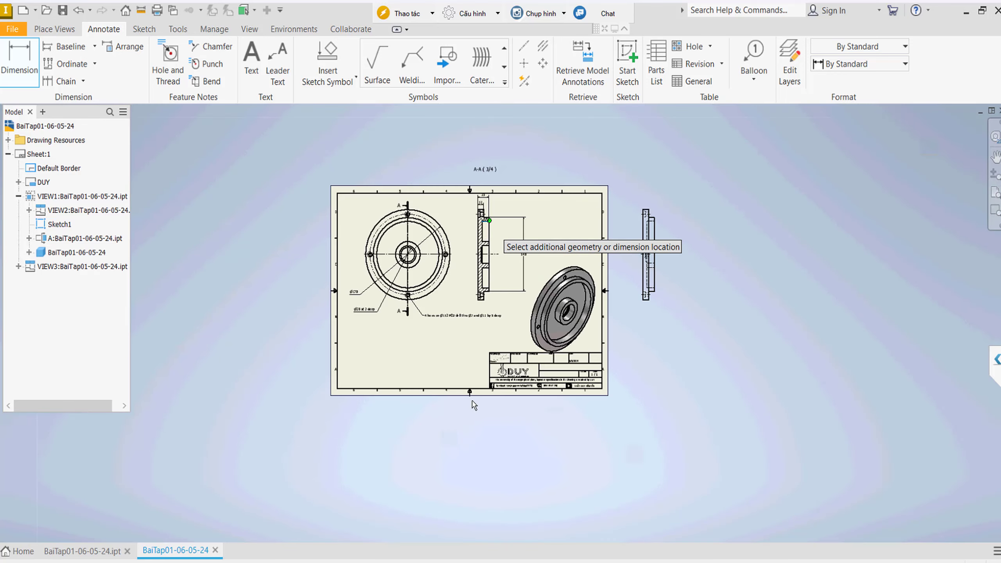
{"action": "scroll", "coordinate": [492, 285], "scroll_direction": "down", "scroll_amount": 5}
{"action": "scroll", "coordinate": [492, 284], "scroll_direction": "down", "scroll_amount": 2}
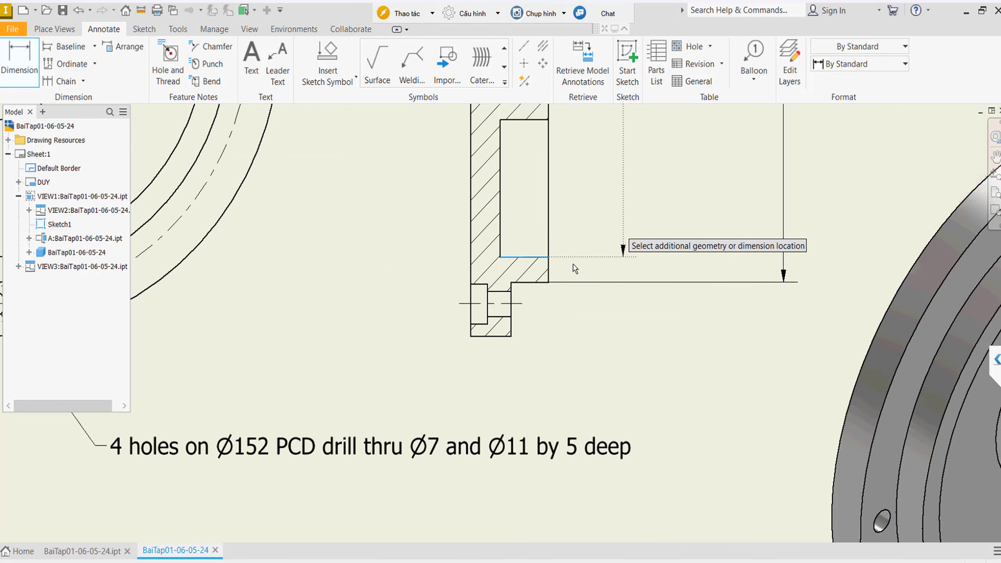
{"action": "scroll", "coordinate": [569, 272], "scroll_direction": "up", "scroll_amount": 1}
{"action": "scroll", "coordinate": [646, 239], "scroll_direction": "down", "scroll_amount": 1}
{"action": "scroll", "coordinate": [656, 245], "scroll_direction": "up", "scroll_amount": 2}
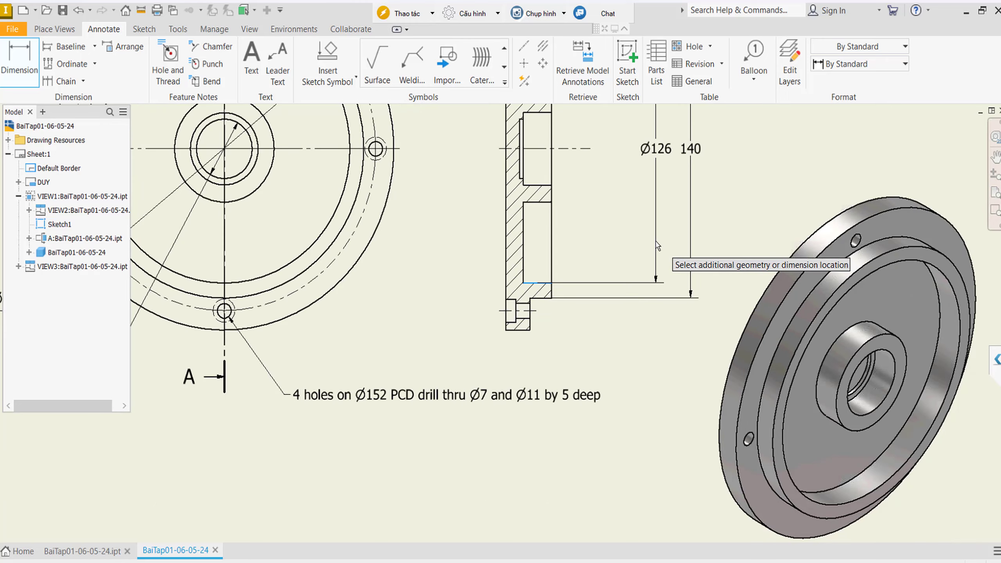
{"action": "scroll", "coordinate": [656, 245], "scroll_direction": "up", "scroll_amount": 2}
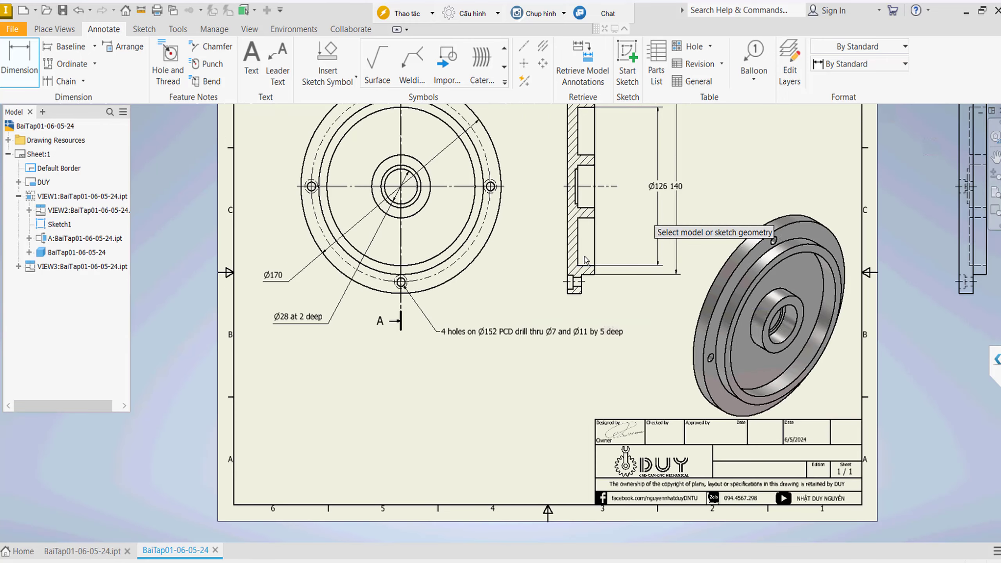
Dimension the bore as 34 and the step as 50 on the section view, then switch to the part model
{"action": "left_click", "coordinate": [24, 76]}
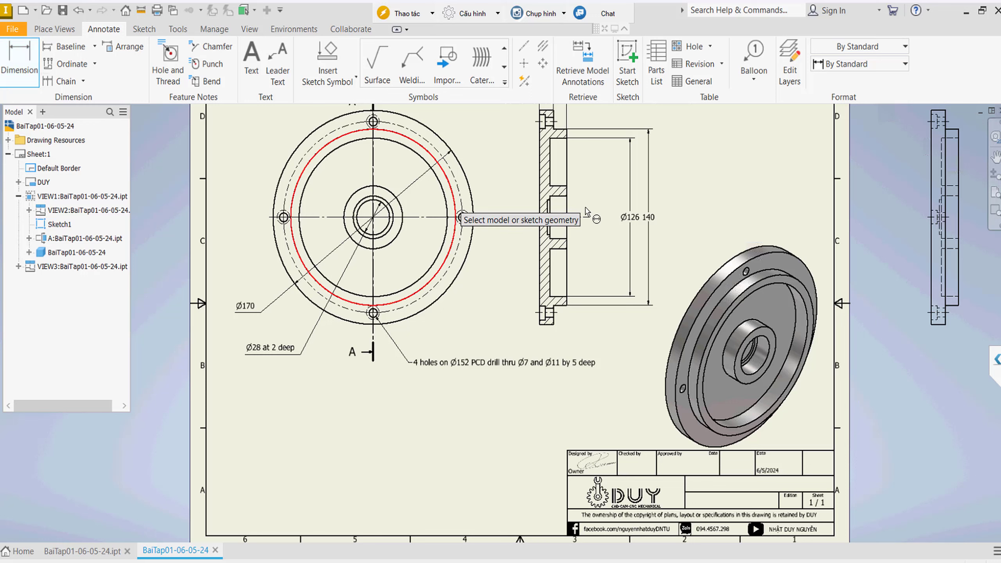
{"action": "left_click", "coordinate": [559, 195]}
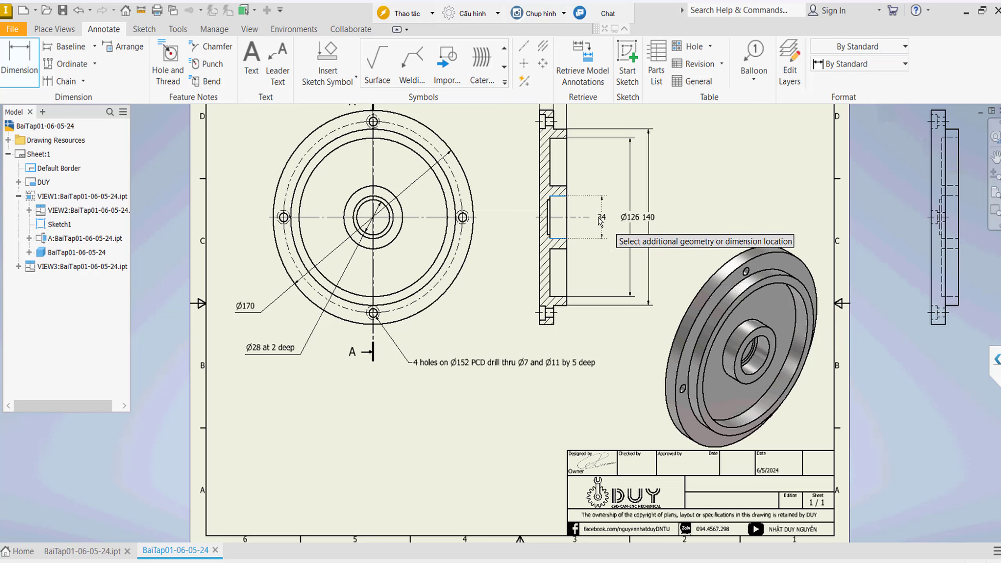
{"action": "left_click", "coordinate": [597, 219]}
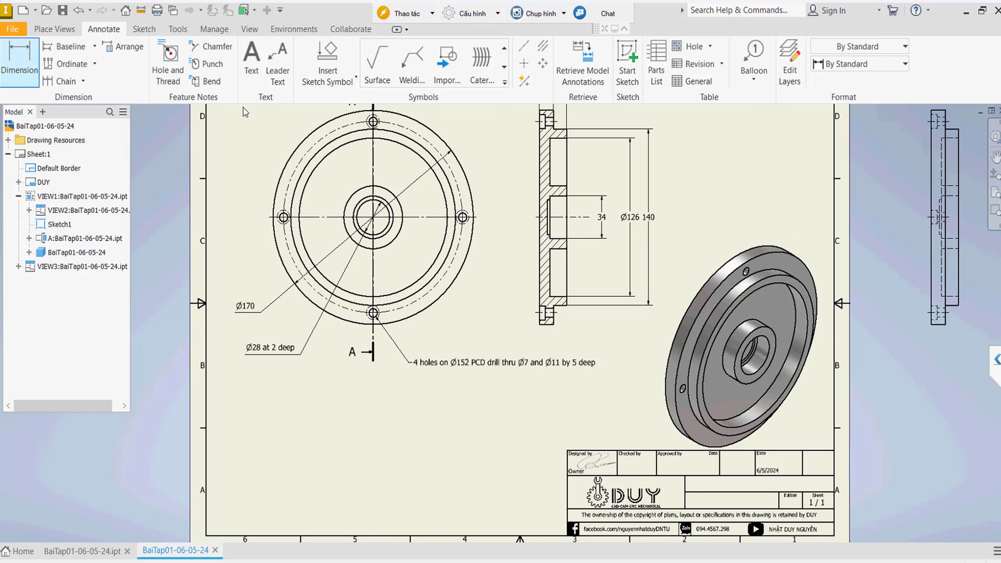
{"action": "left_click", "coordinate": [570, 217]}
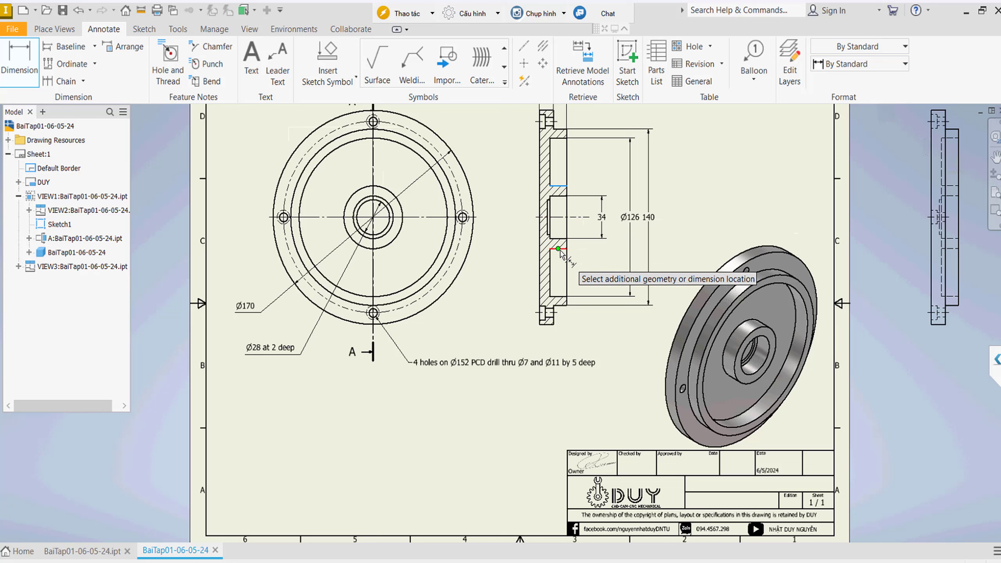
{"action": "left_click", "coordinate": [558, 249]}
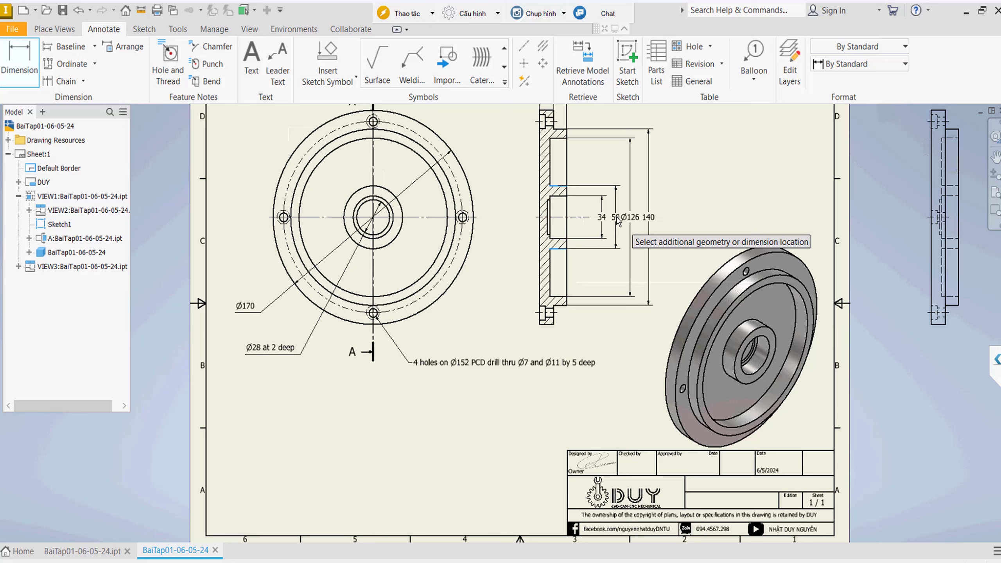
{"action": "left_click", "coordinate": [616, 218]}
{"action": "key", "text": "Escape"}
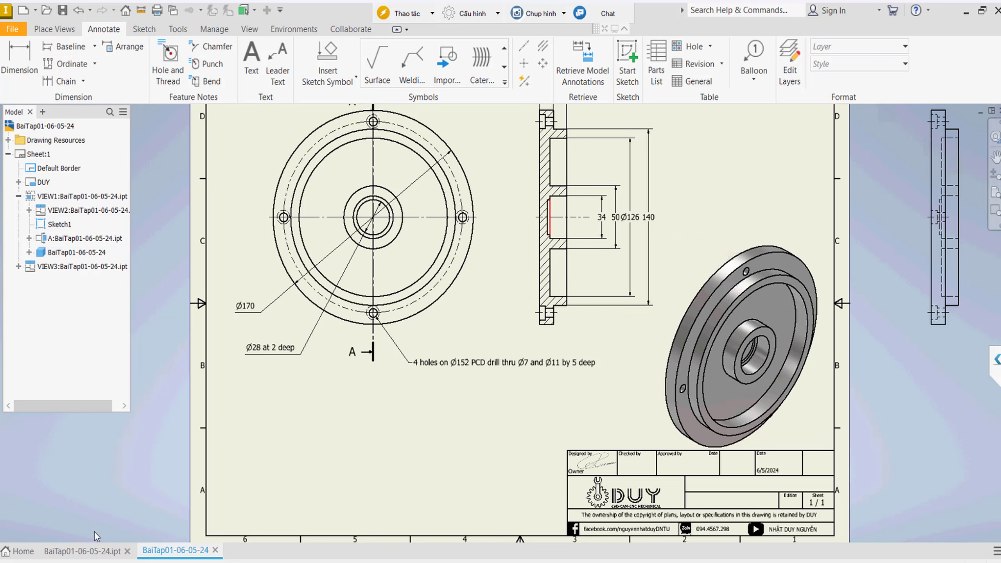
{"action": "key", "text": "ctrl+Tab"}
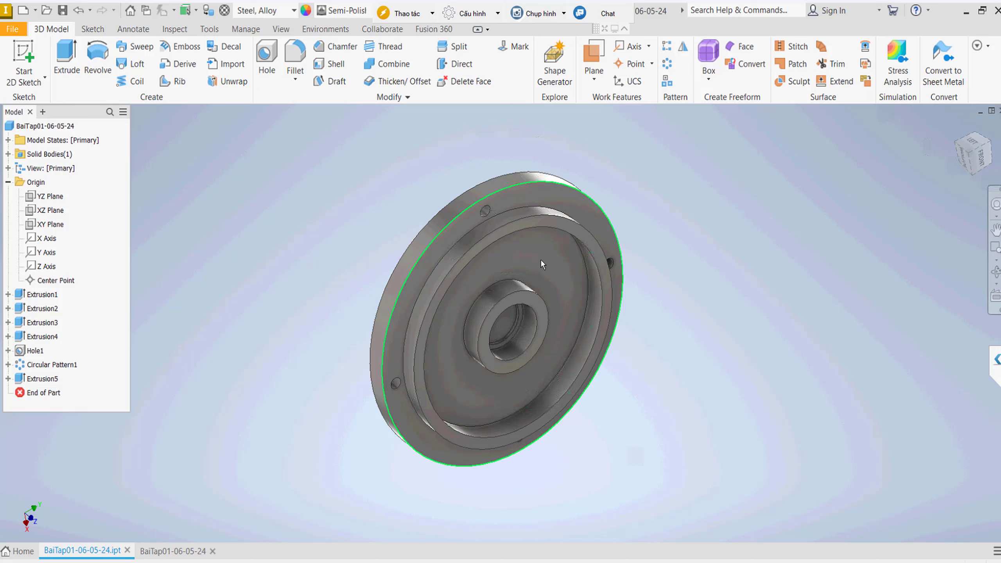
Fillet the inner circular edge and outer ring edge at 3 mm radius, then return to the Home view
{"action": "middle_click_drag", "start_coordinate": [495, 255], "coordinate": [493, 251], "text": "shift"}
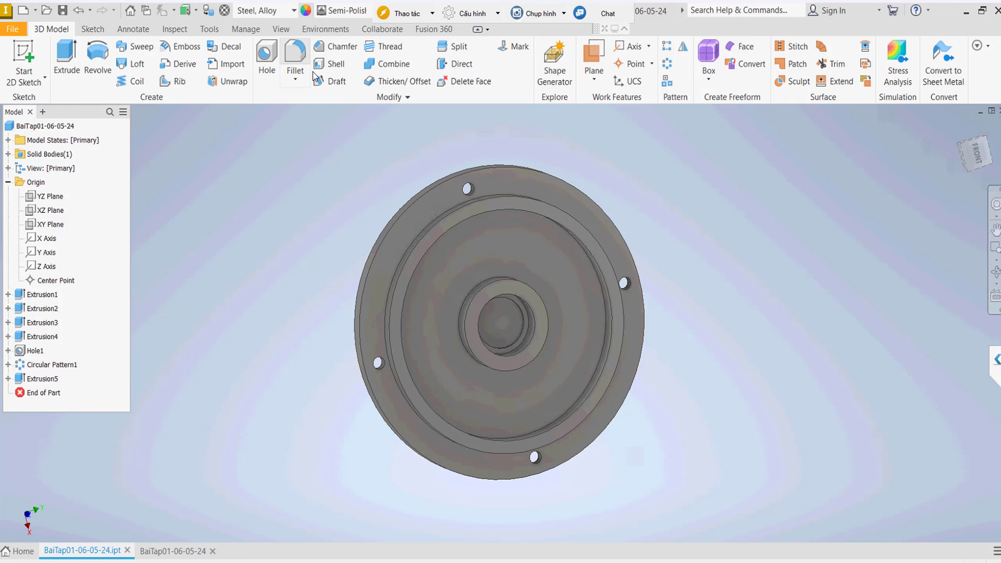
{"action": "left_click", "coordinate": [299, 63]}
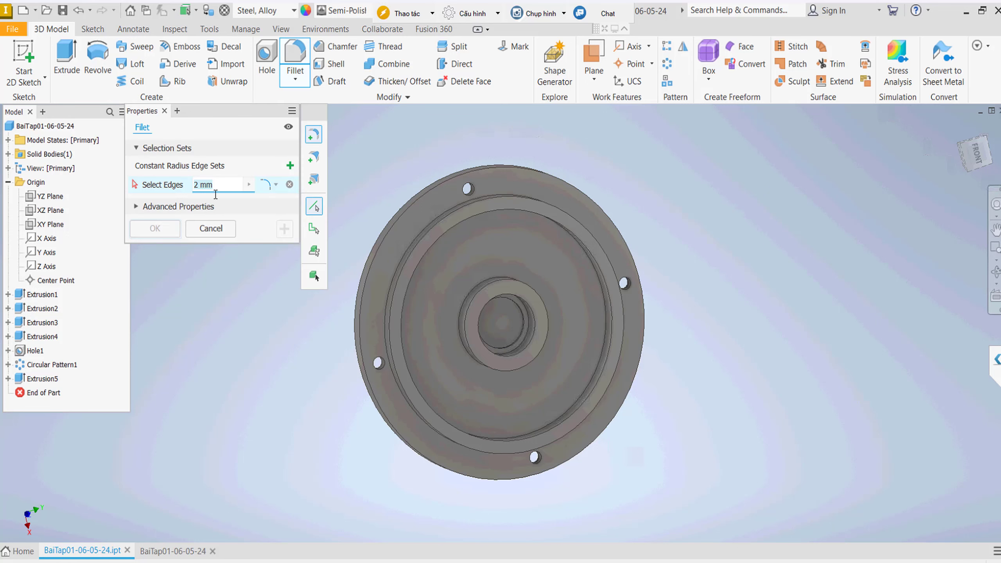
{"action": "type", "text": "3"}
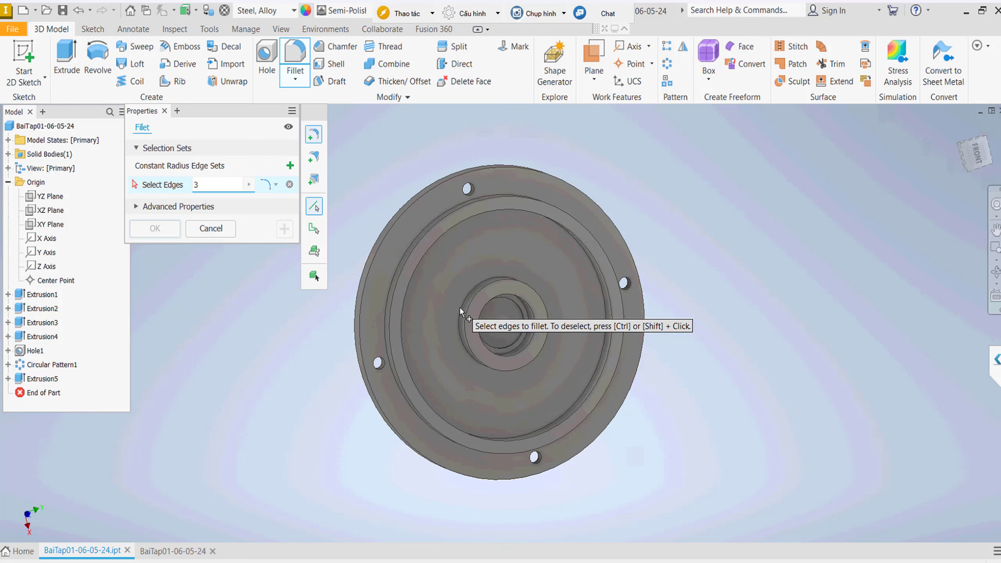
{"action": "left_click", "coordinate": [456, 303]}
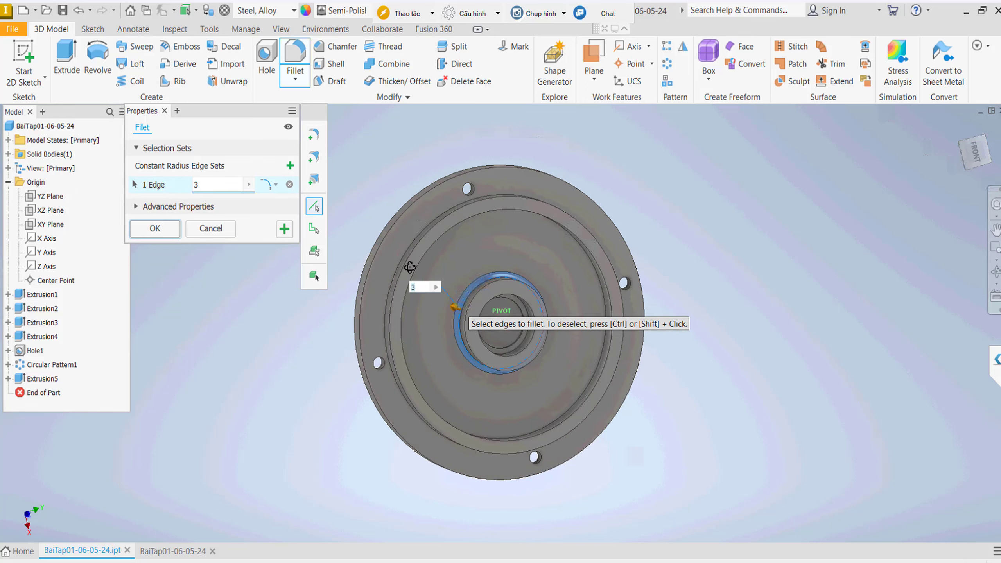
{"action": "middle_click_drag", "start_coordinate": [410, 267], "coordinate": [446, 249], "text": "shift"}
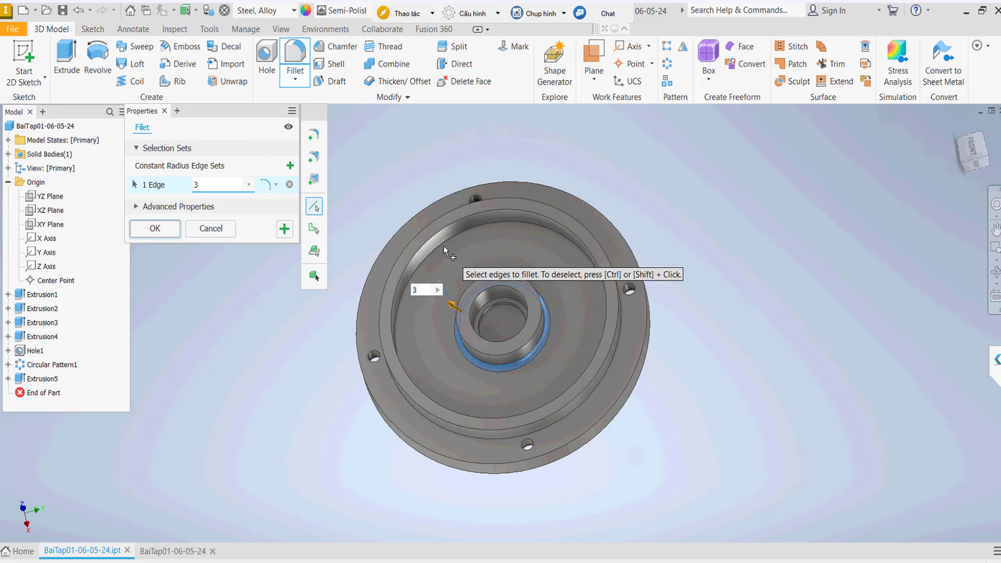
{"action": "left_click", "coordinate": [442, 244]}
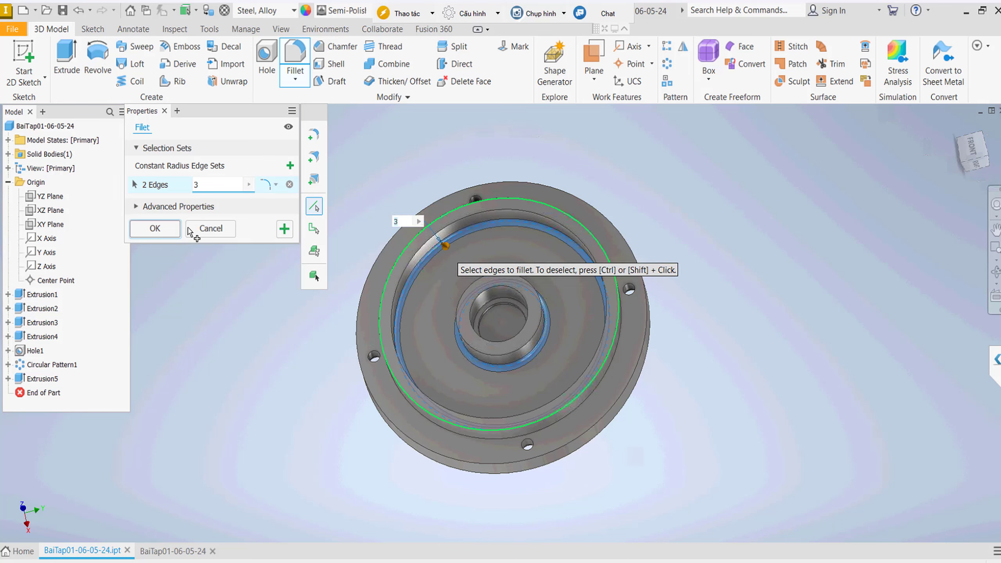
{"action": "left_click", "coordinate": [169, 230]}
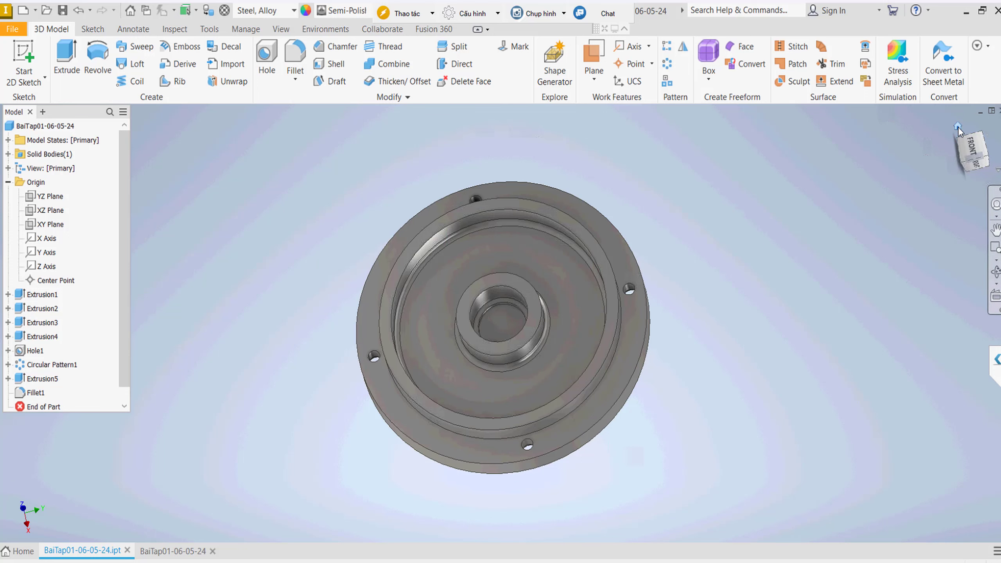
{"action": "left_click", "coordinate": [958, 127]}
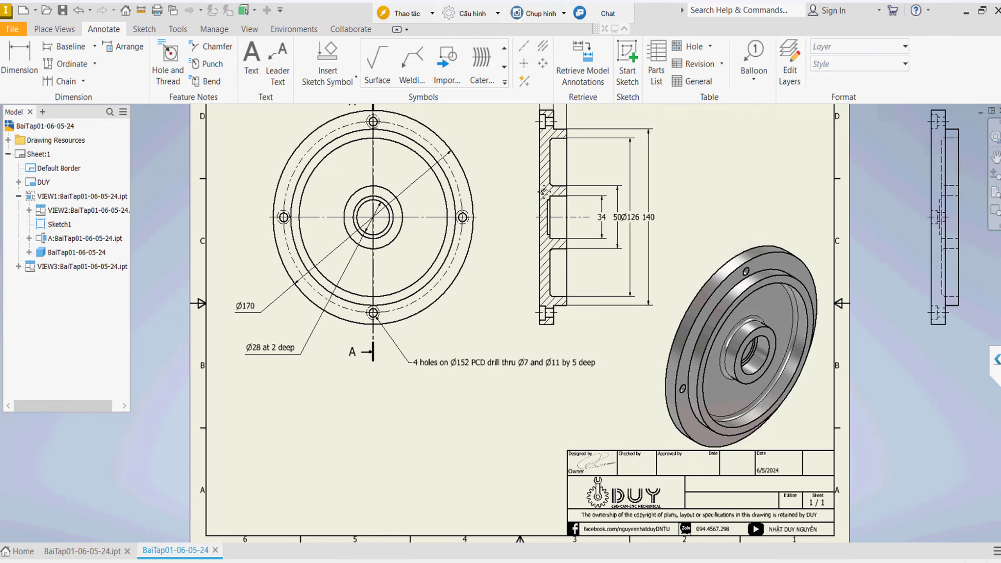
Dimension the filleted corner as R3 on the section view, fit the sheet, and save the drawing
{"action": "scroll", "coordinate": [568, 188], "scroll_direction": "up", "scroll_amount": 1}
{"action": "scroll", "coordinate": [568, 197], "scroll_direction": "up", "scroll_amount": 4}
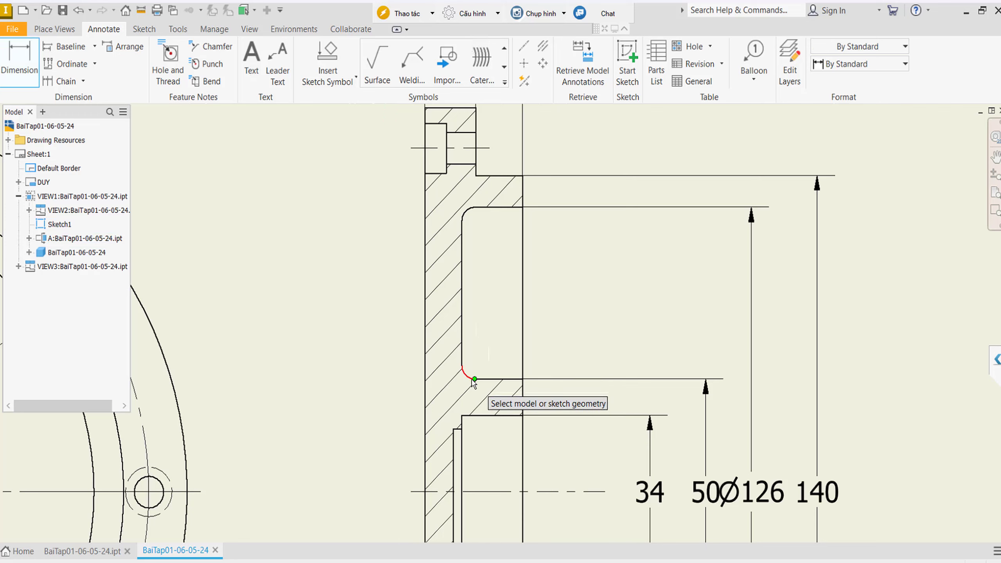
{"action": "scroll", "coordinate": [469, 380], "scroll_direction": "up", "scroll_amount": 3}
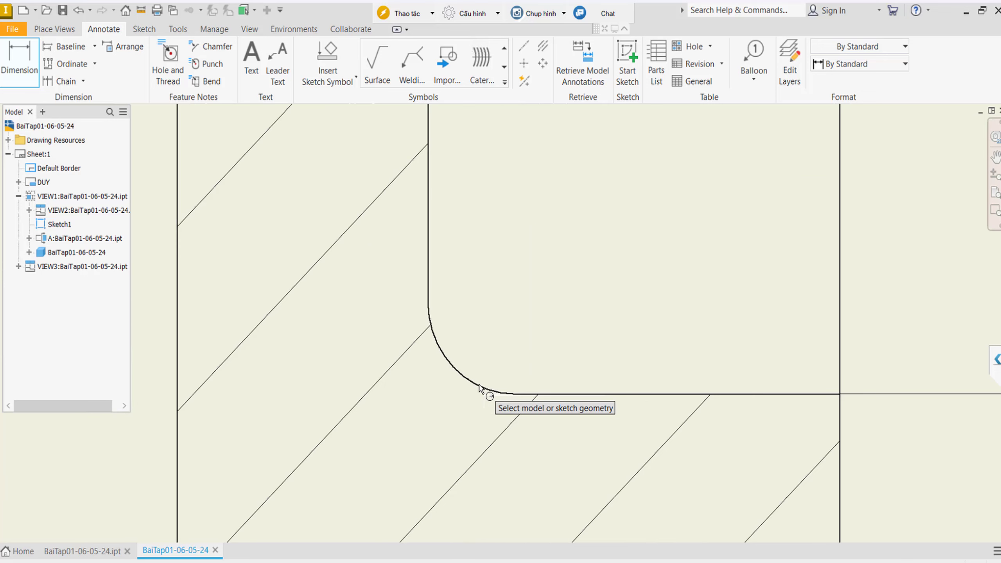
{"action": "left_click", "coordinate": [491, 395]}
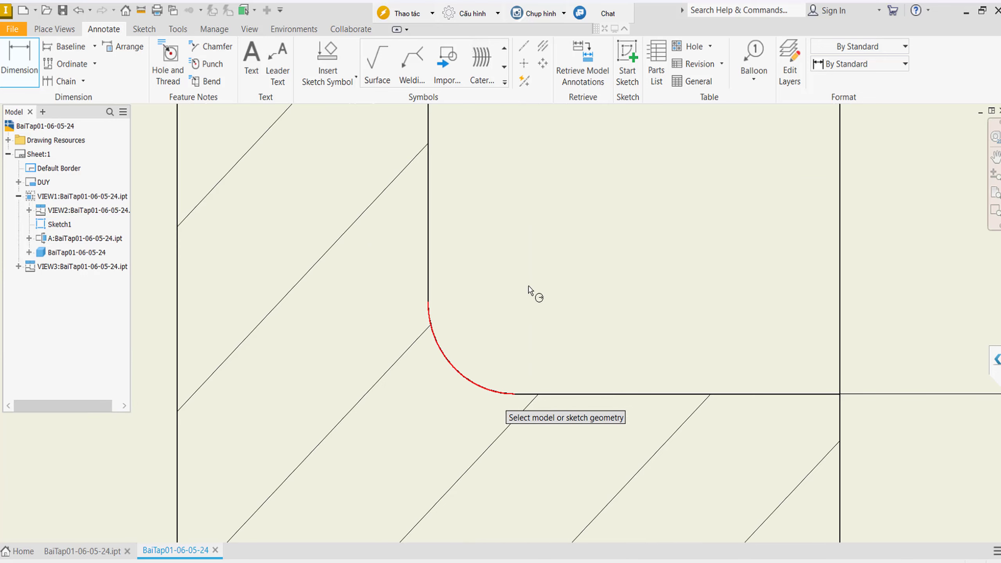
{"action": "left_click", "coordinate": [583, 256]}
{"action": "scroll", "coordinate": [583, 257], "scroll_direction": "up", "scroll_amount": 5}
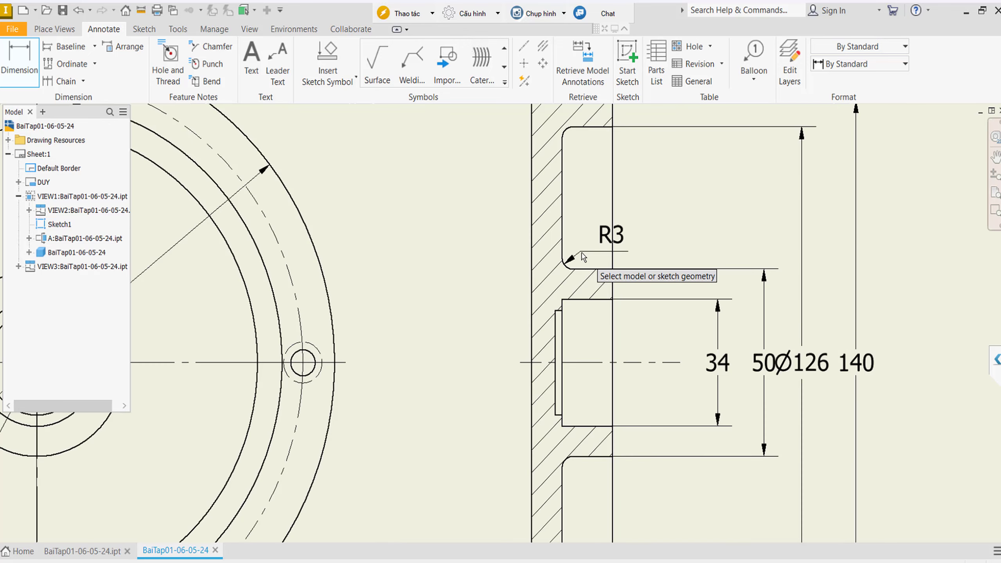
{"action": "scroll", "coordinate": [583, 256], "scroll_direction": "down", "scroll_amount": 5}
{"action": "key", "text": "Escape"}
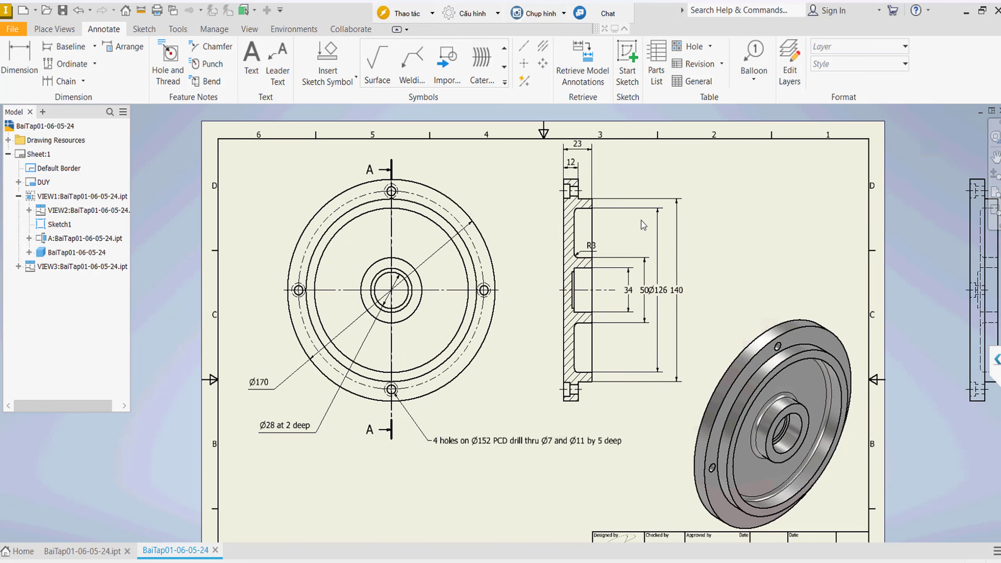
{"action": "key", "text": "Home"}
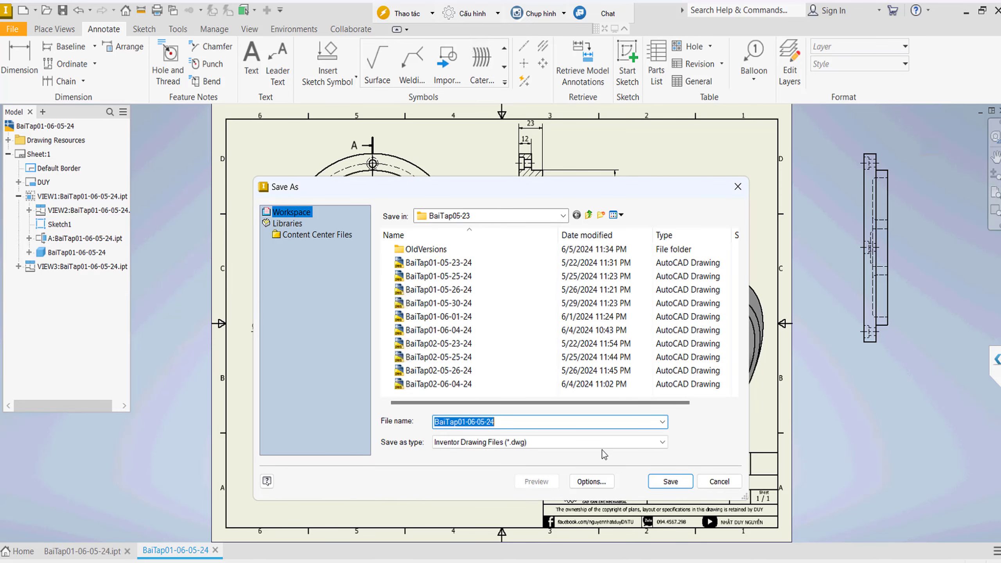
{"action": "left_click", "coordinate": [666, 483]}
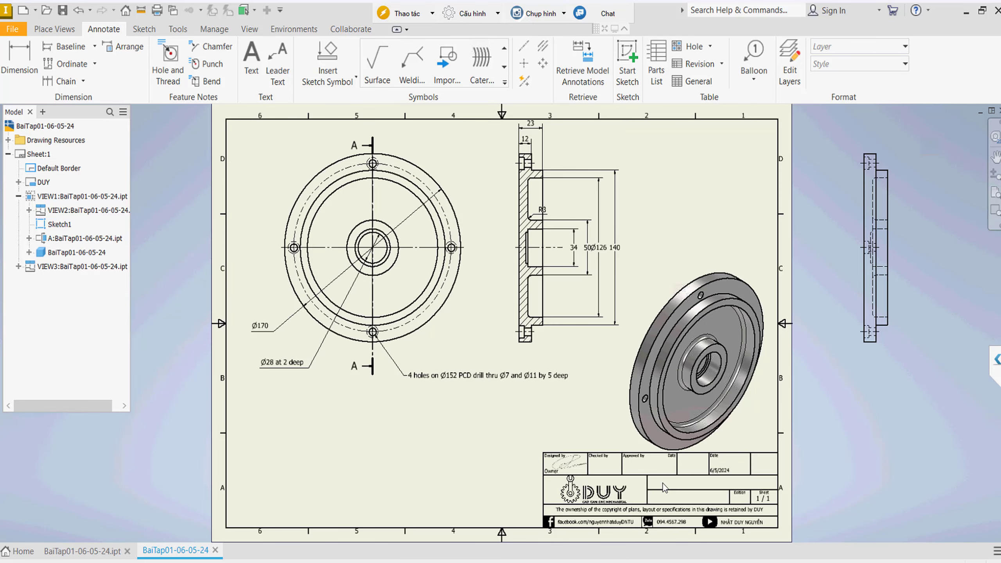